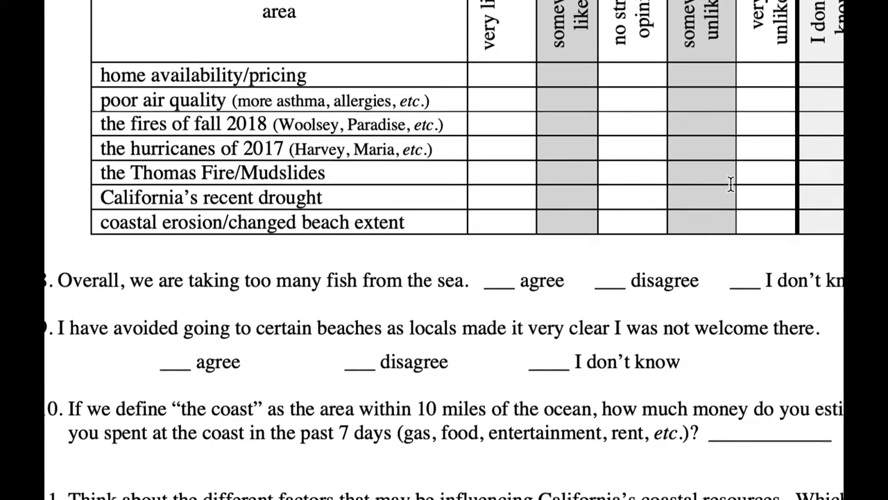
Read through the coastal survey questionnaire, from the fishing and beach access questions to the coastal disaster response question.
scroll(730, 184, "down", 11)
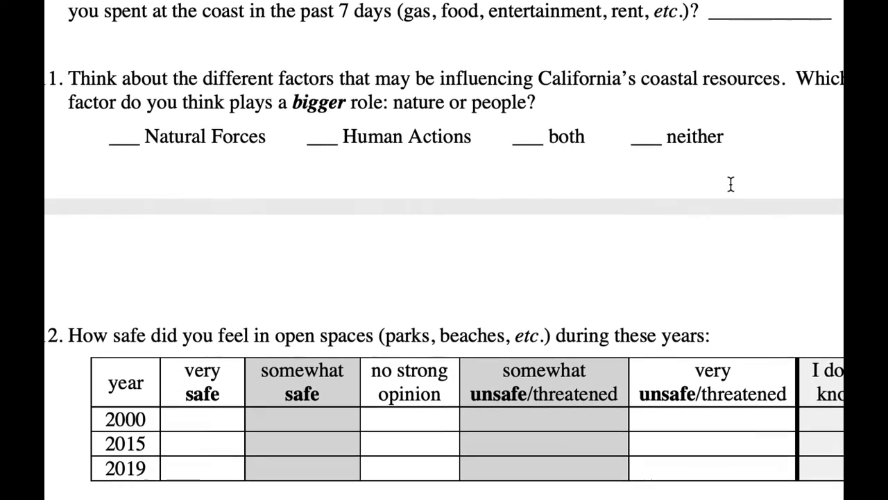
scroll(731, 184, "down", 5)
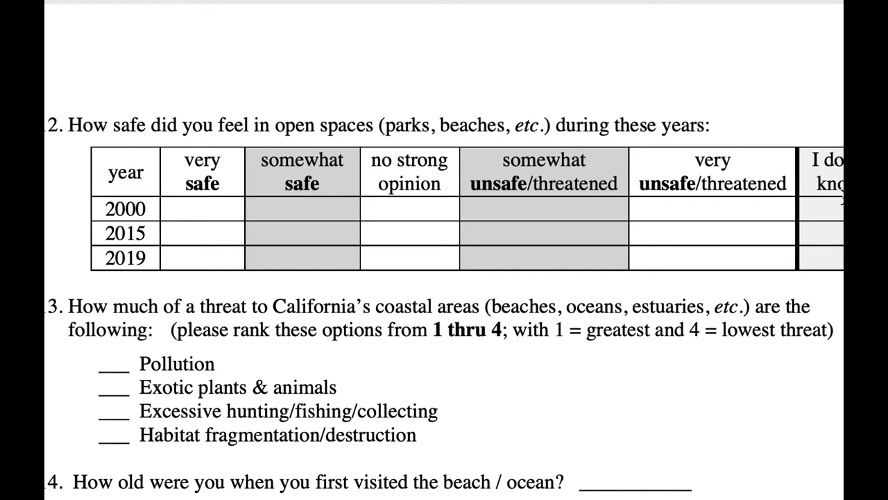
scroll(843, 200, "down", 5)
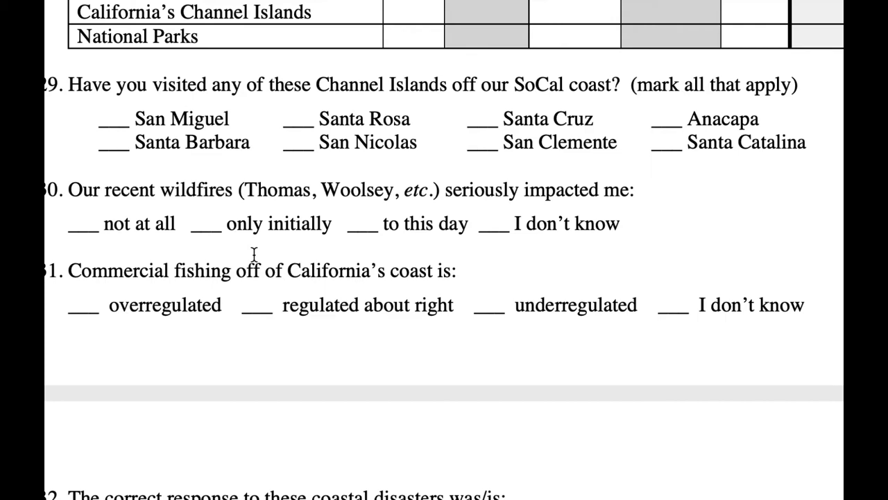
scroll(254, 255, "down", 5)
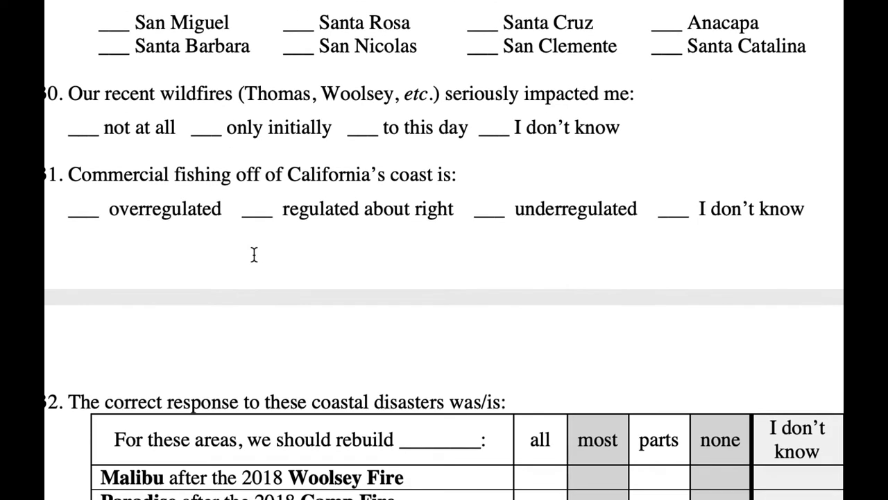
scroll(254, 255, "down", 1)
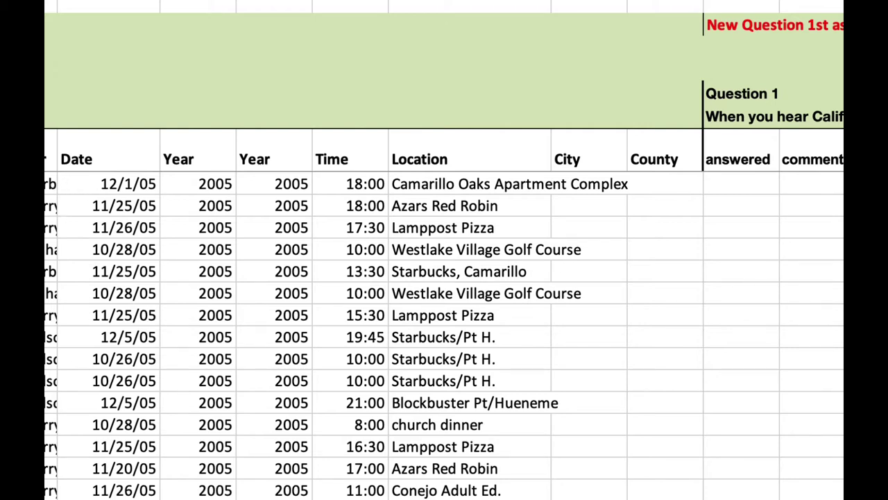
Examine the first 2005 survey record's Date, Location, City and County cells in the spreadsheet.
left_click(51, 183)
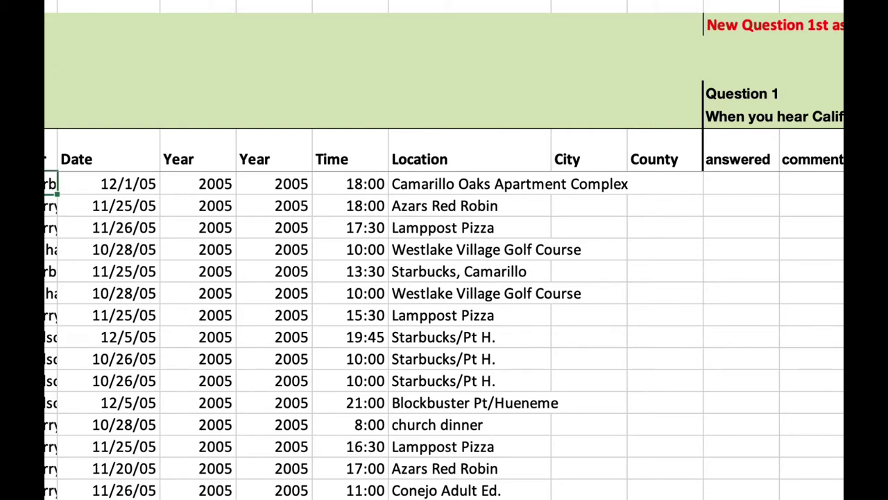
left_click(113, 184)
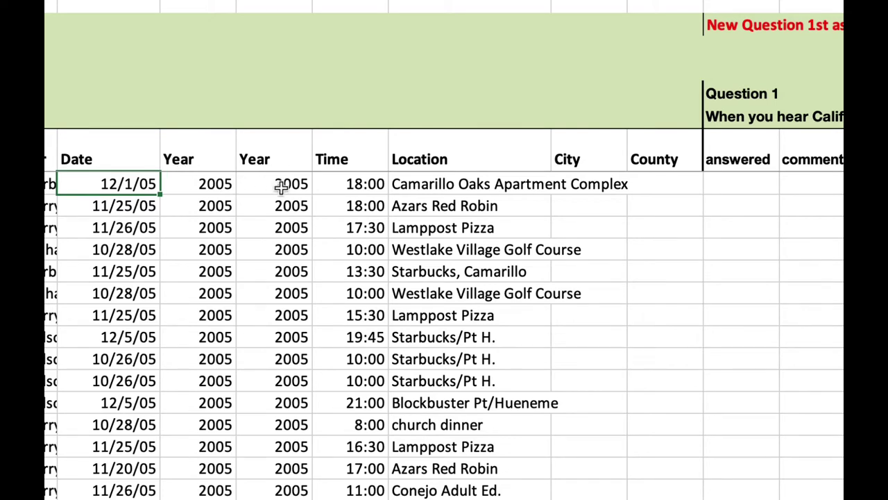
scroll(277, 224, "right", 3)
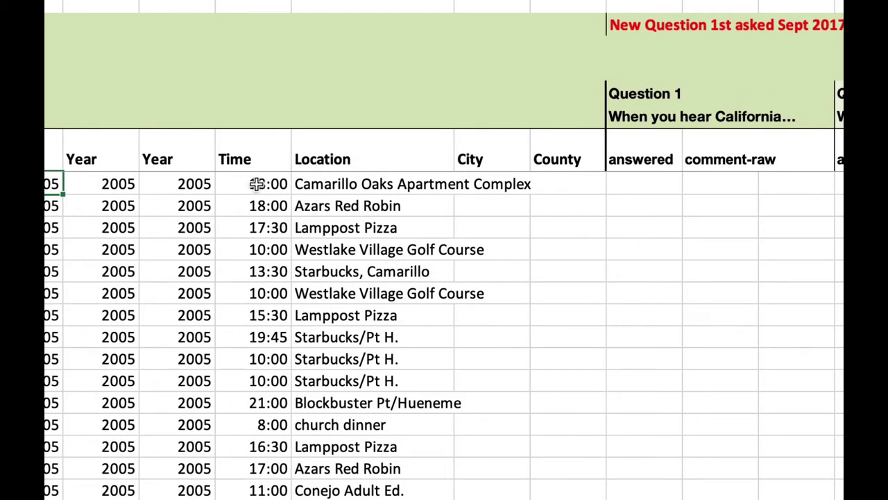
left_click(340, 191)
scroll(342, 193, "right", 3)
scroll(342, 193, "up", 1)
scroll(342, 193, "left", 1)
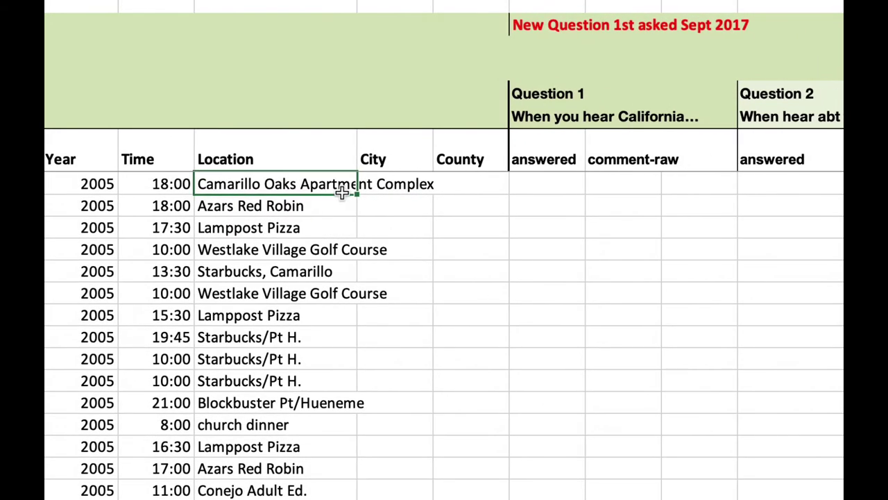
left_click(397, 183)
left_click(461, 192)
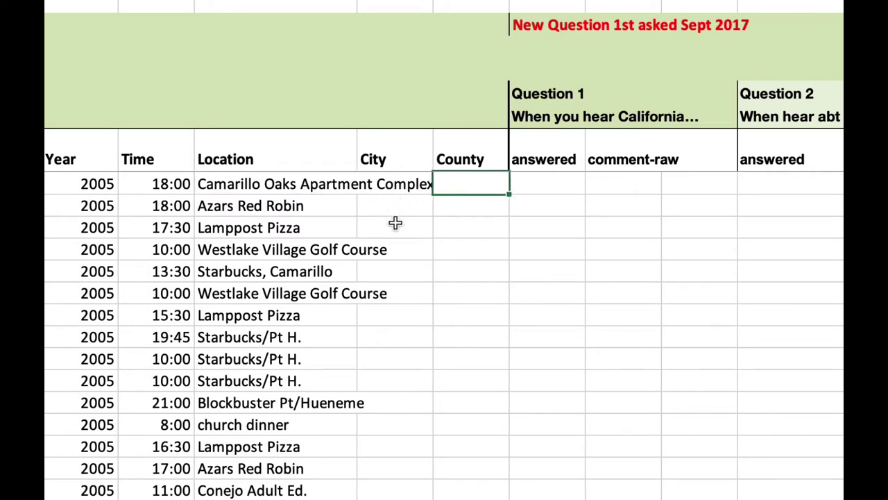
Review the Location, City and County columns across the early survey records, ending back at the first record.
scroll(396, 228, "down", 1)
scroll(397, 228, "left", 1)
scroll(397, 230, "up", 1)
scroll(397, 231, "right", 2)
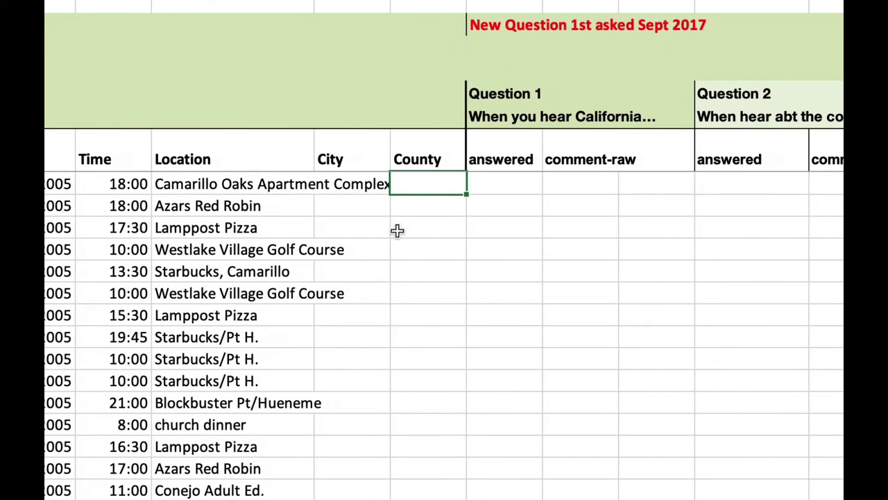
scroll(407, 236, "down", 3)
scroll(407, 236, "up", 3)
scroll(407, 235, "down", 3)
scroll(407, 236, "left", 1)
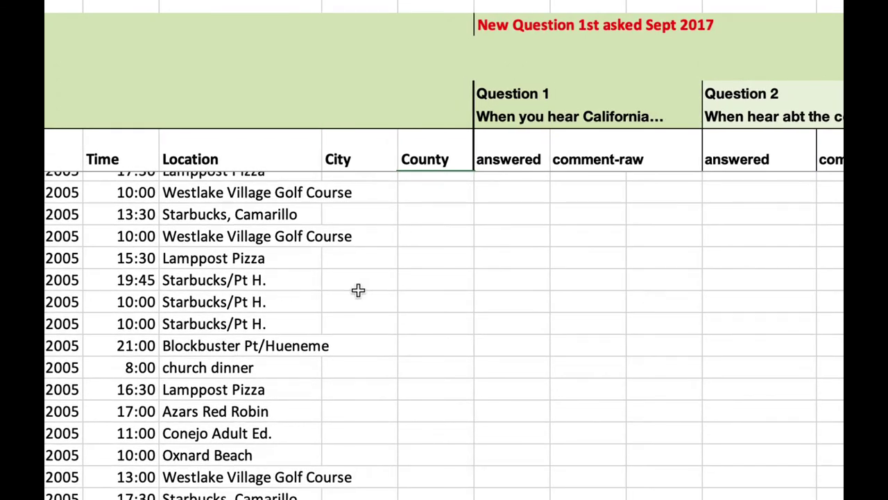
scroll(365, 271, "down", 15)
scroll(366, 271, "up", 17)
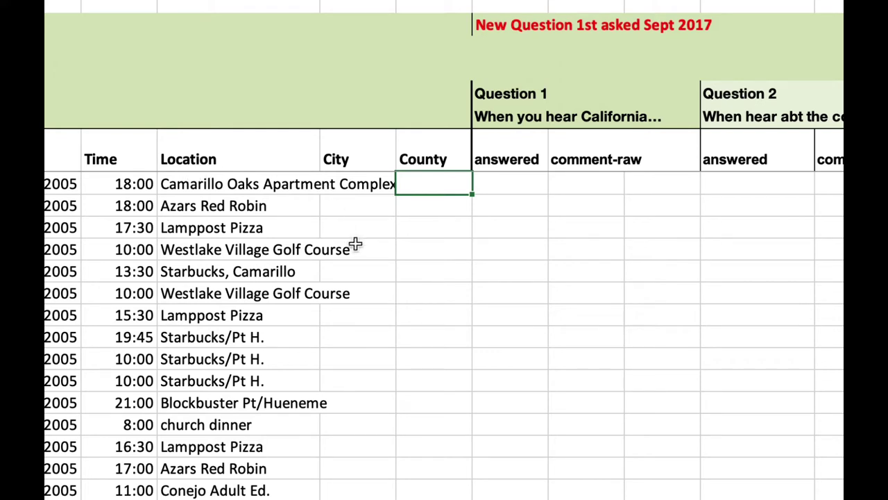
Inspect the first record's City and County cells and the block of Question 1 cells for the earliest 2005 records.
left_click(361, 183)
left_click(432, 183)
left_click(555, 191)
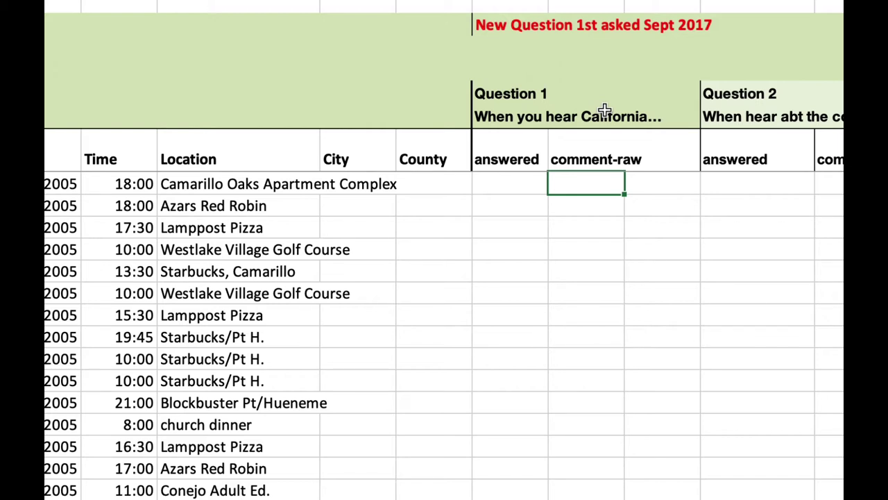
left_click_drag(523, 182, 645, 467)
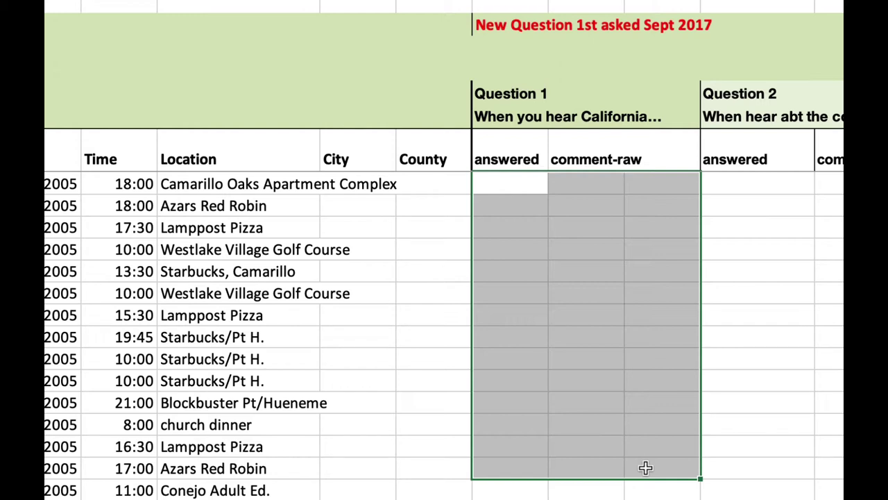
left_click(522, 183)
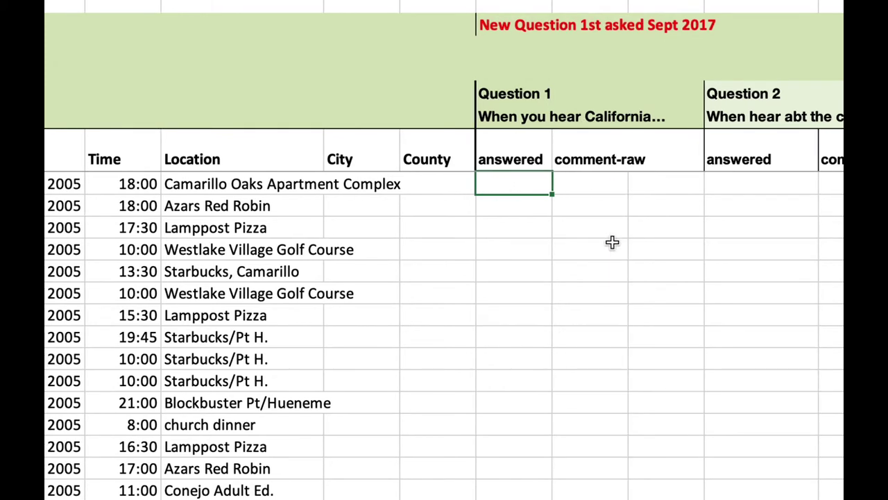
Compare the "answered" column headers of Question 1 and Question 2 and check the Question 1 comment-raw column.
scroll(612, 240, "down", 5)
scroll(612, 241, "left", 1)
scroll(612, 241, "up", 4)
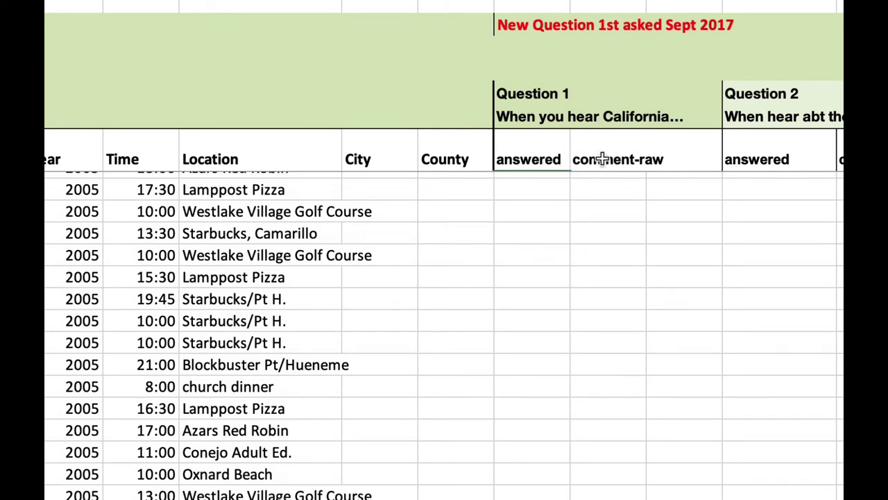
left_click(532, 160)
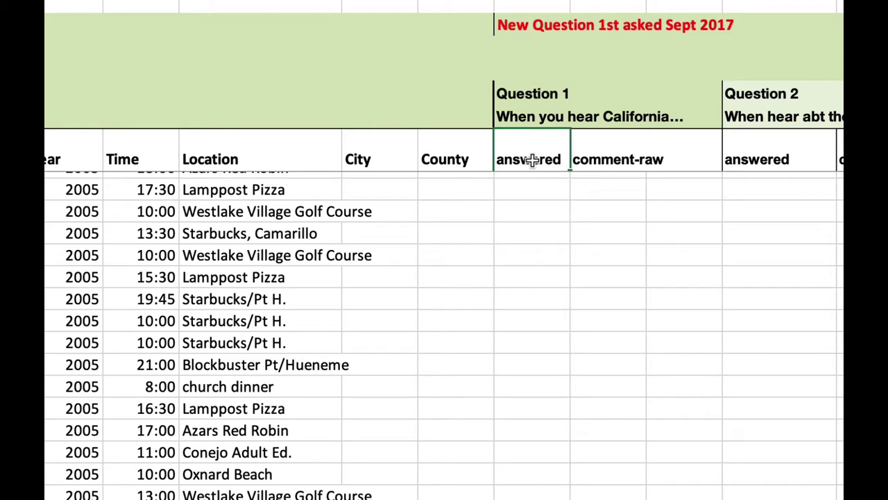
left_click(780, 159)
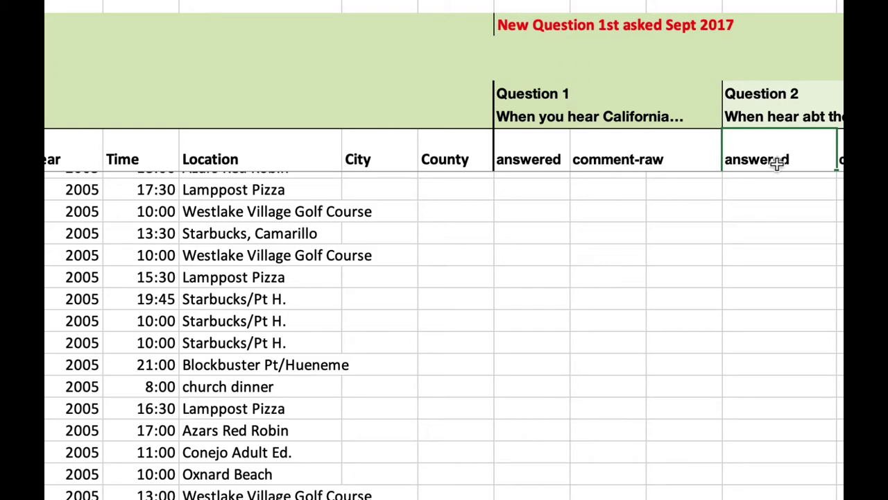
left_click(622, 187)
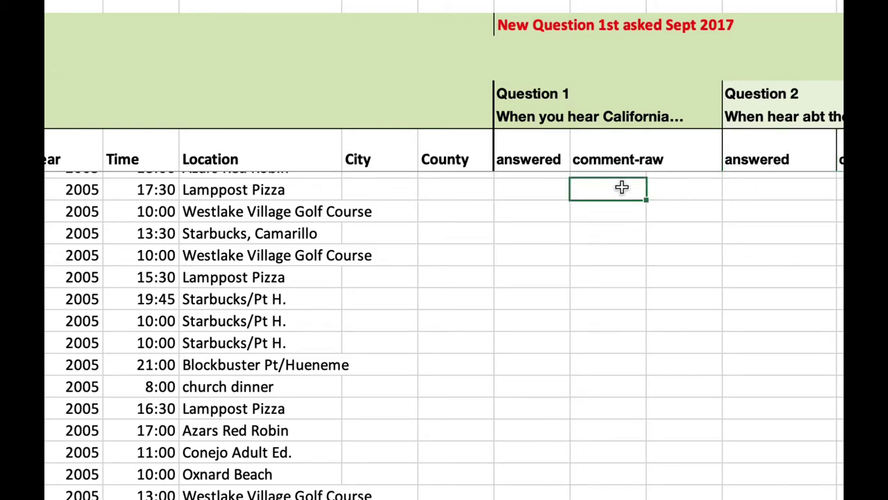
Browse the survey records from 2006 onward, checking the Location, City, County and Question 1 and 2 columns.
scroll(650, 274, "down", 15)
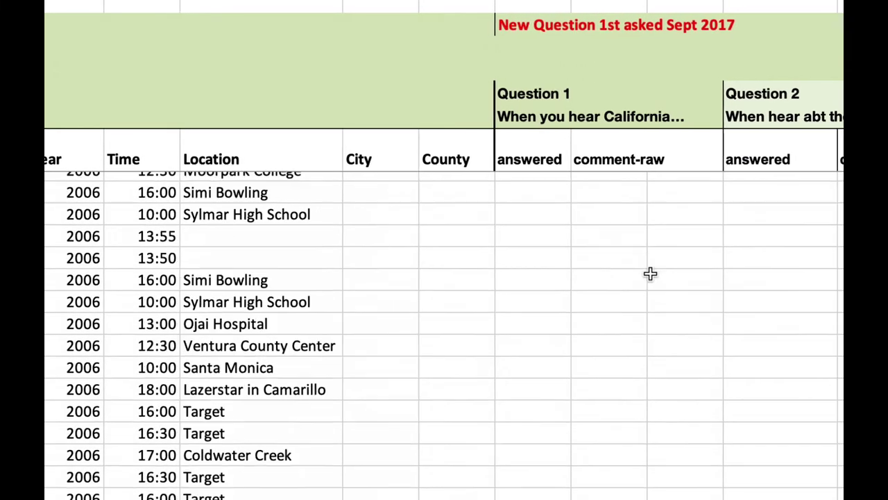
scroll(651, 273, "down", 15)
scroll(650, 273, "right", 3)
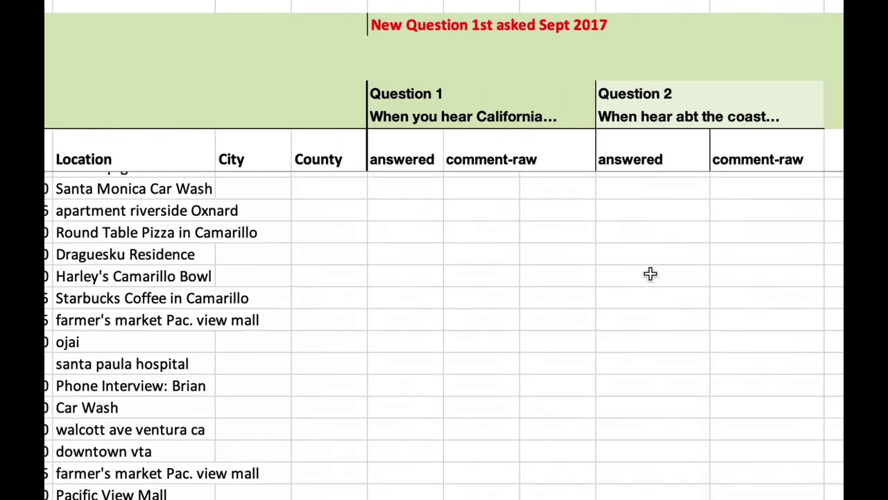
scroll(650, 273, "down", 20)
scroll(650, 273, "right", 4)
scroll(651, 273, "left", 4)
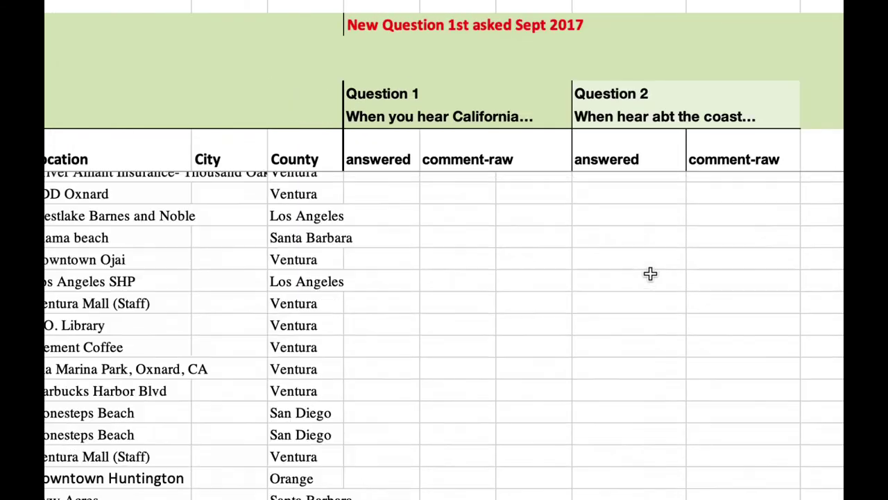
scroll(650, 273, "down", 15)
scroll(650, 273, "left", 3)
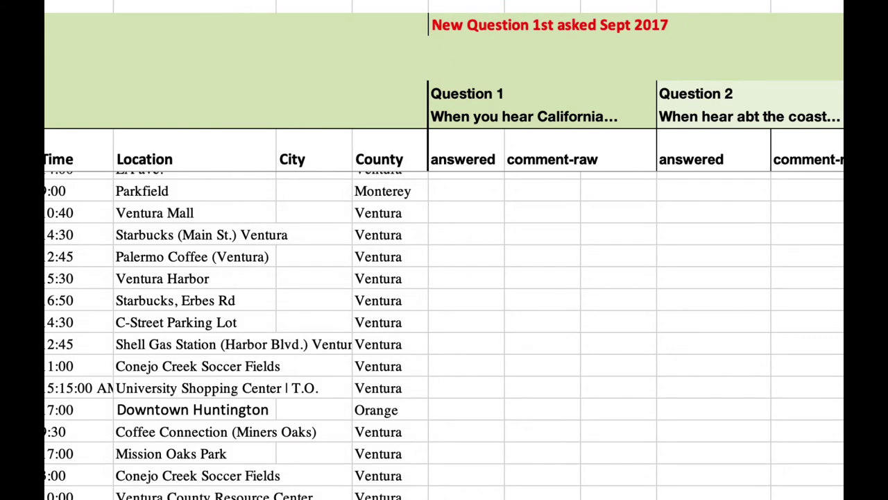
scroll(651, 273, "right", 3)
scroll(650, 274, "down", 6)
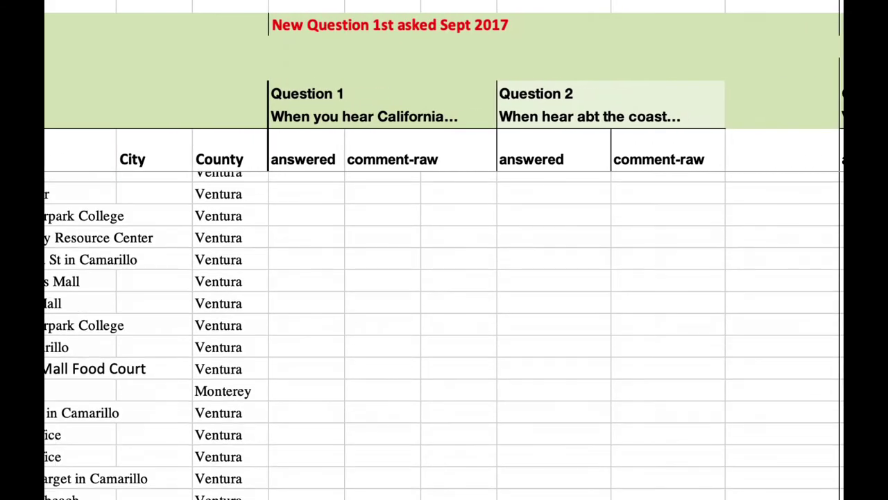
scroll(651, 273, "down", 20)
scroll(650, 273, "left", 2)
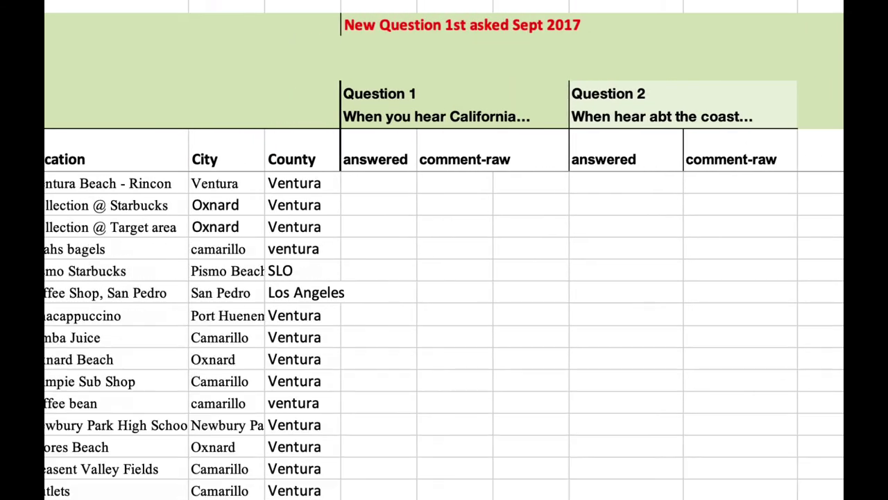
Locate the rows where the 2017 records change to 2018 and review their Question 1 answers.
scroll(444, 291, "down", 15)
scroll(444, 292, "up", 8)
scroll(444, 292, "left", 2)
scroll(444, 292, "left", 3)
scroll(444, 292, "up", 5)
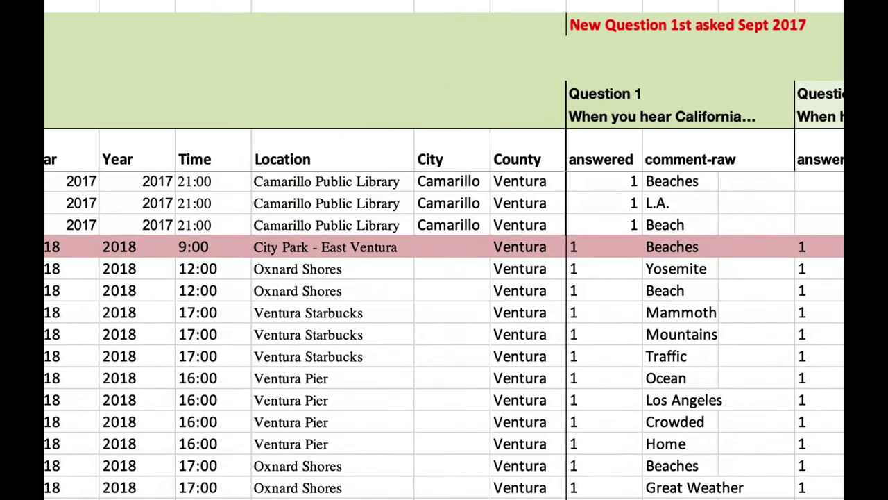
scroll(444, 292, "down", 1)
scroll(794, 286, "down", 5)
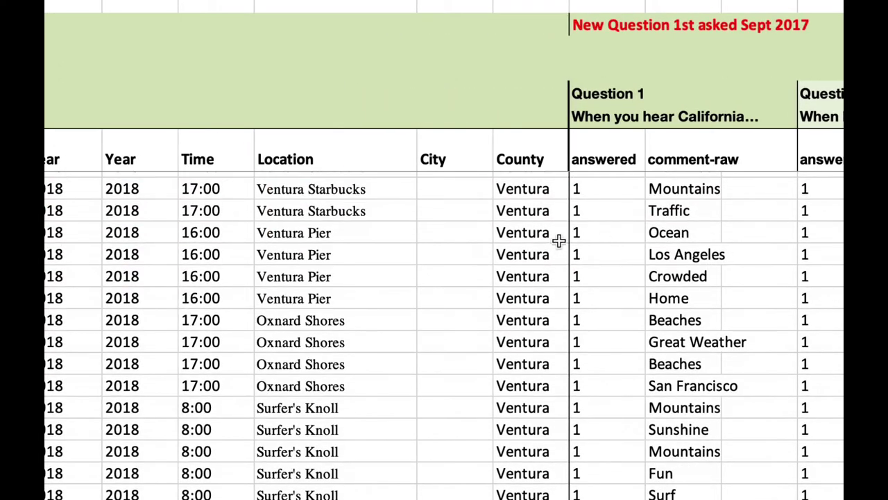
Inspect the answered, comment-raw and adjacent Question 1 cells of the 2018 Ventura Pier record with the comment "Ocean".
left_click(664, 234)
key("Left")
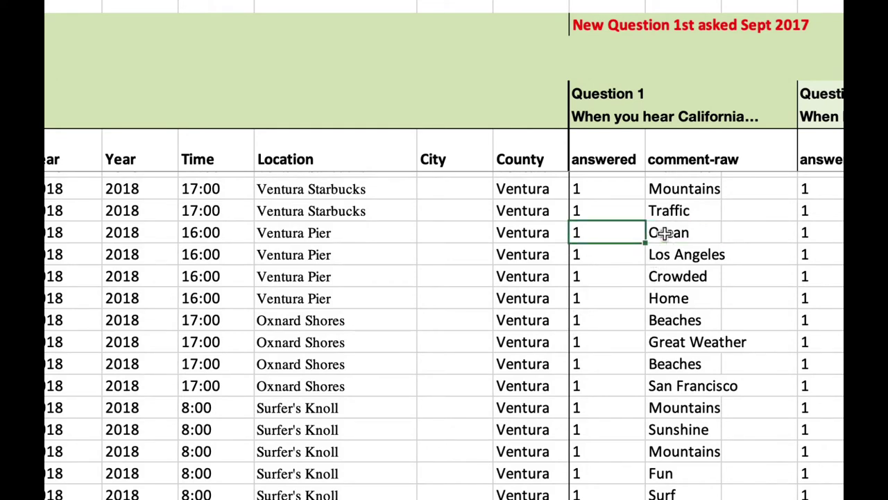
key("Right")
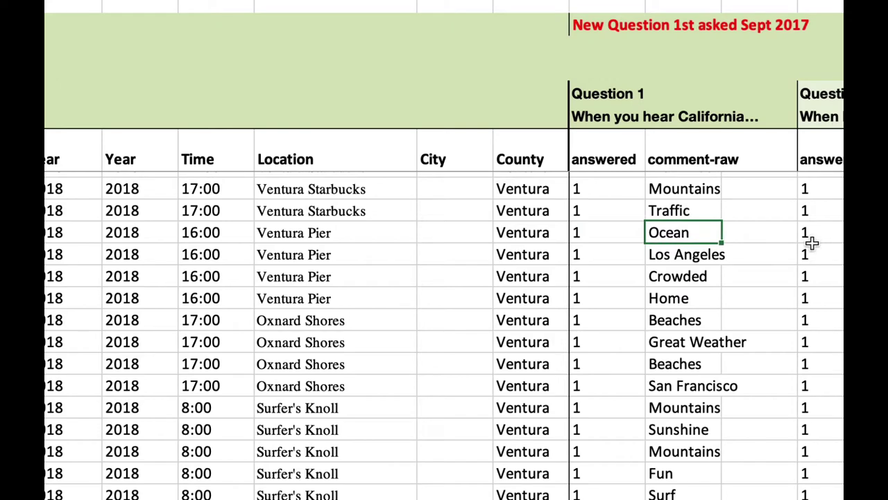
key("Right")
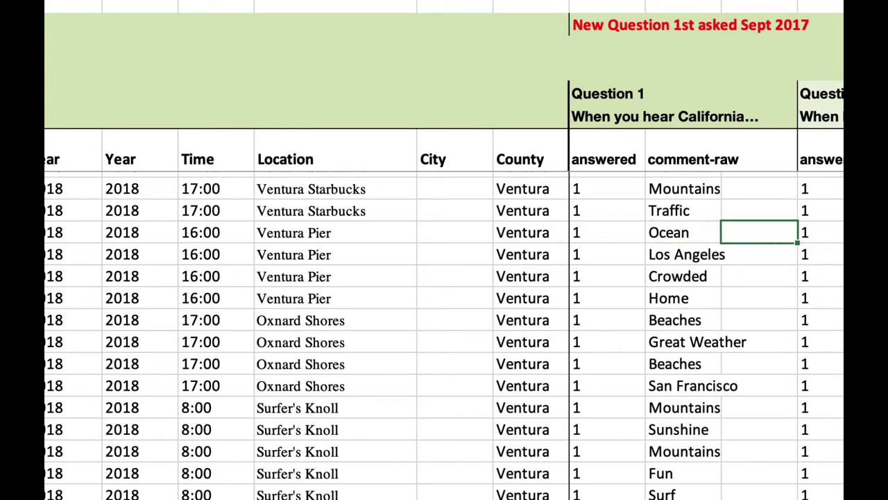
Examine the whole unlabelled column beside Question 1's comment-raw, and compare its cells with the raw comments.
left_click(756, 147)
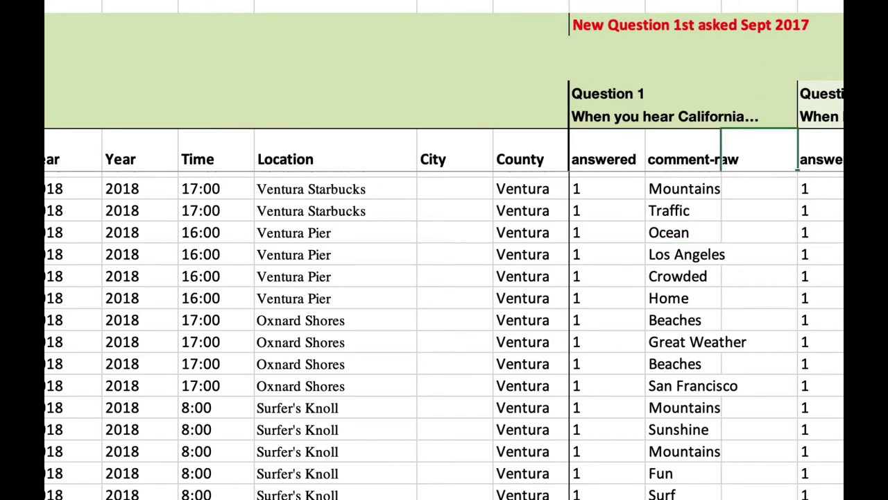
key("ctrl+space")
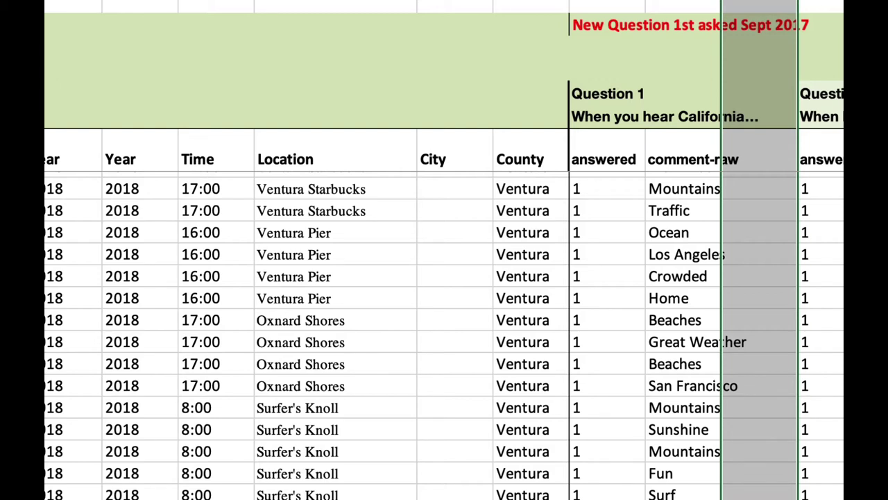
left_click(703, 184)
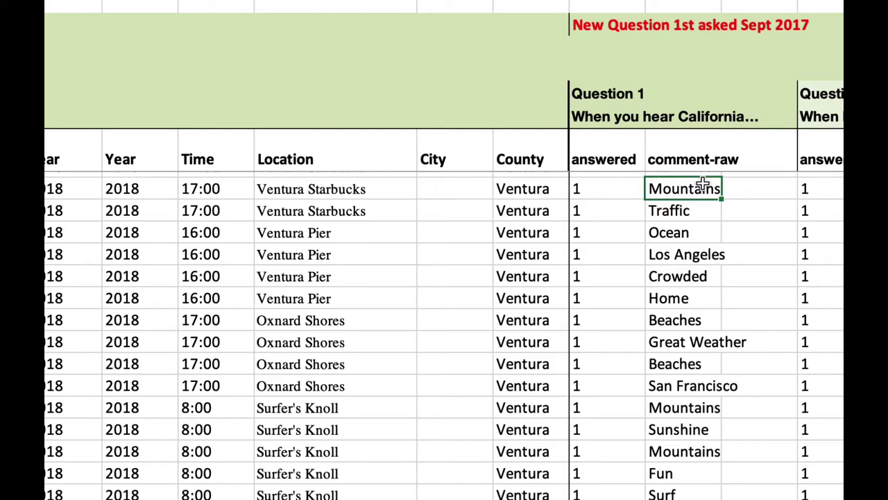
left_click(766, 204)
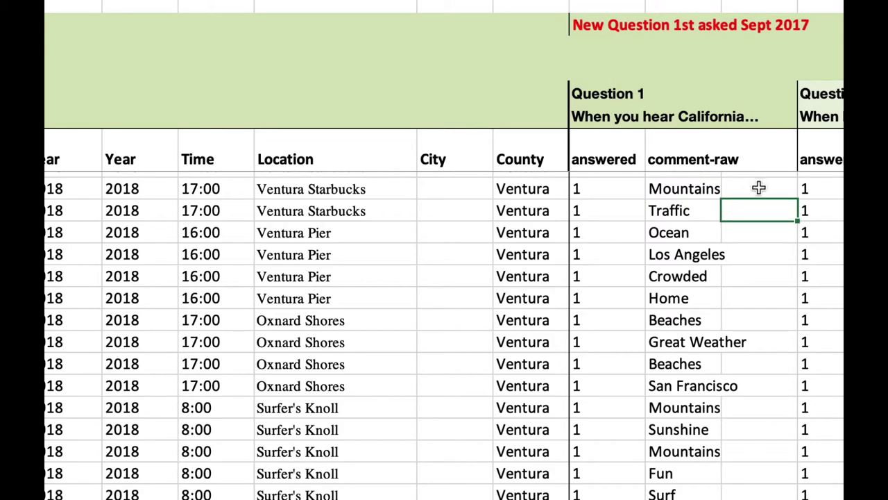
Check the cell beside the "Mountains" comment in Question 1, and review the answered and comment-raw columns of Question 2.
left_click(689, 194)
left_click(760, 195)
scroll(760, 195, "right", 5)
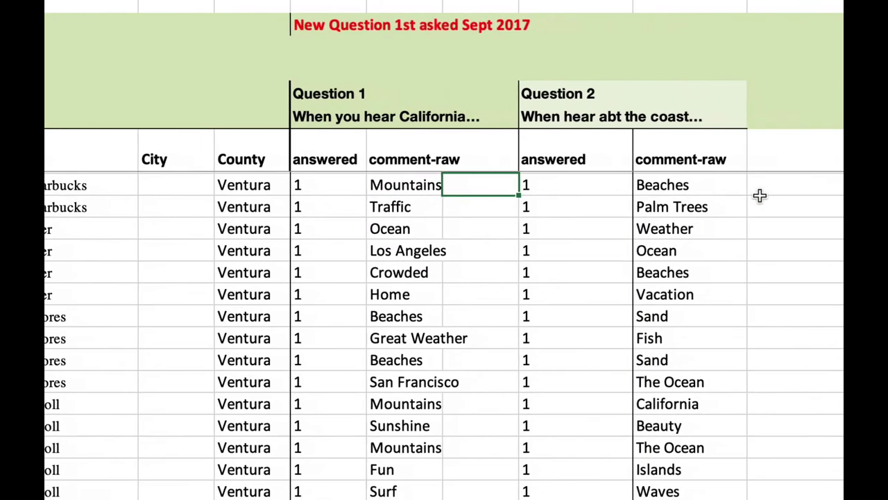
scroll(624, 188, "right", 2)
scroll(625, 188, "up", 1)
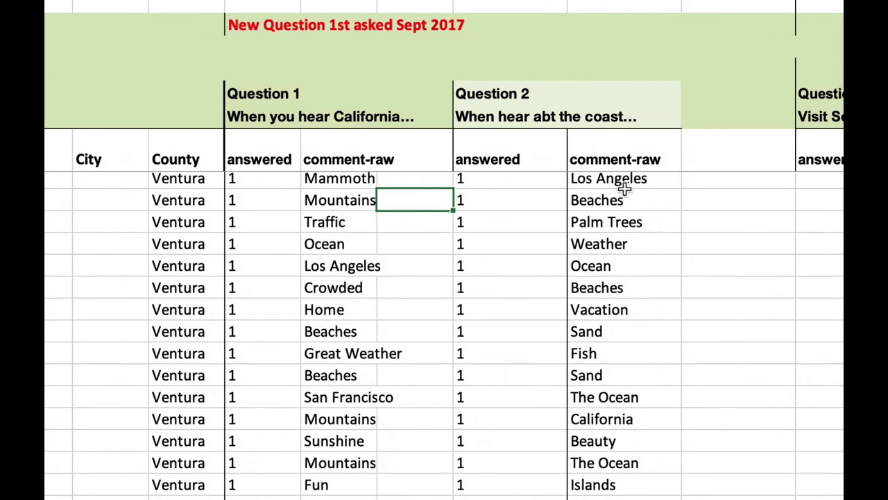
scroll(612, 202, "right", 10)
scroll(612, 202, "left", 12)
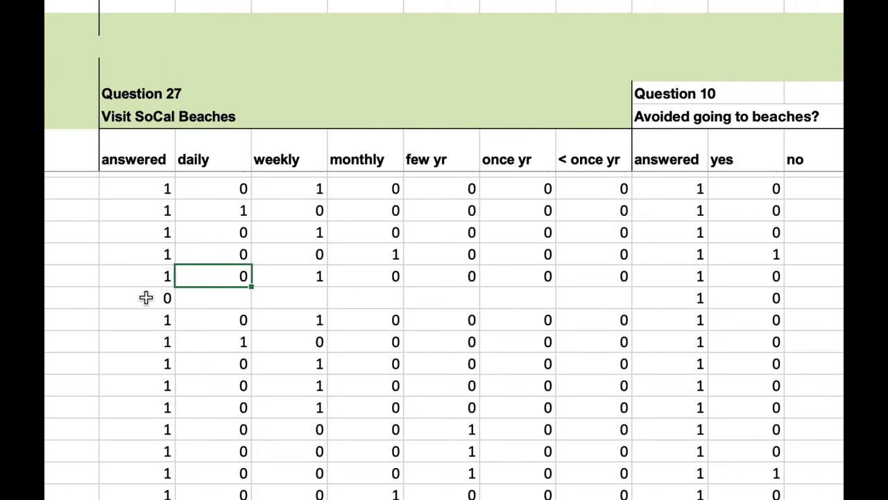
Go through one record's Question 27 beach-visit frequency cells, from daily across to < once yr and back, to see how the answer is coded.
key("Right")
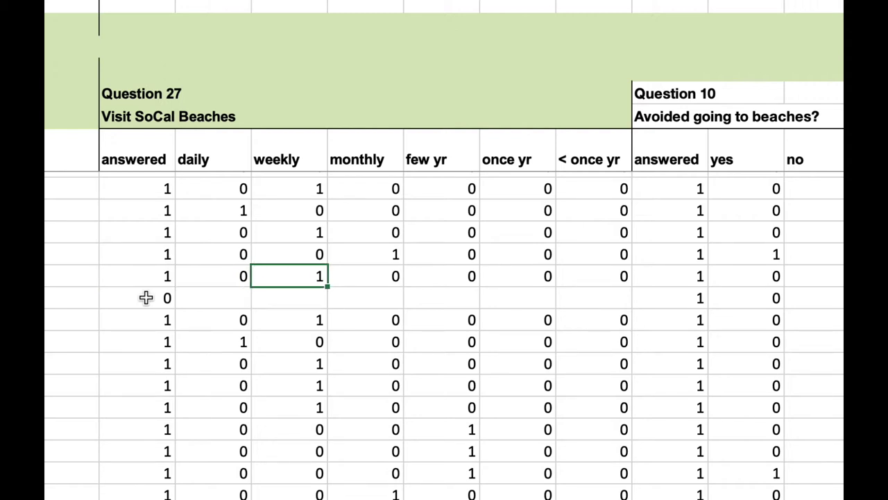
key("Right")
key("Right")
key("Right")
key("Right")
key("Right")
key("Left")
key("Left")
key("Left")
key("Left")
key("Left")
key("Left")
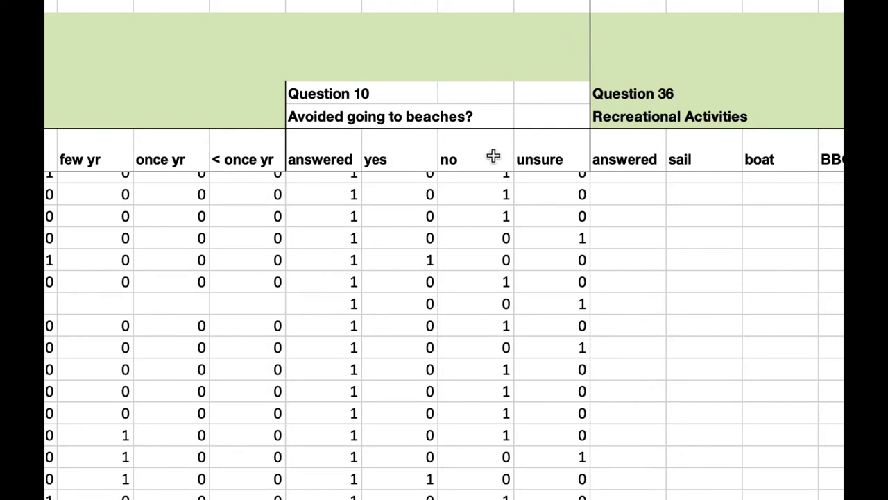
Review the yes, no and unsure columns of Question 10 and the first Recreational Activities categories of Question 36.
scroll(597, 225, "right", 6)
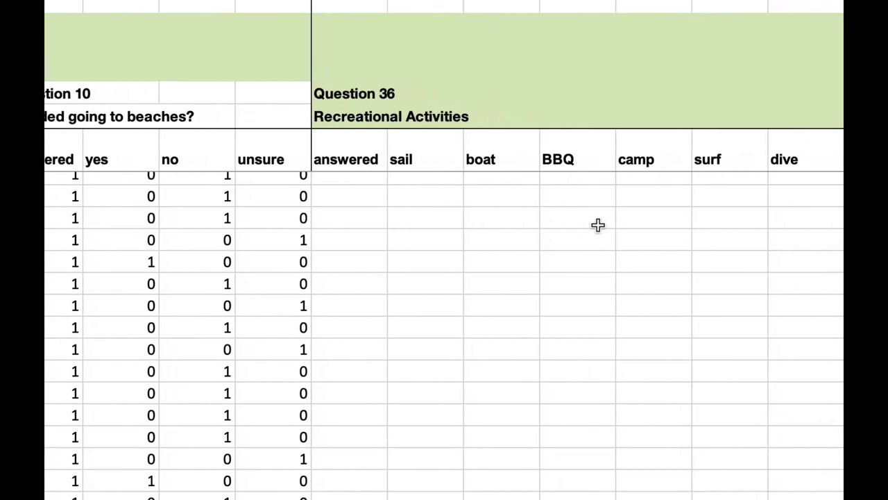
scroll(434, 230, "right", 7)
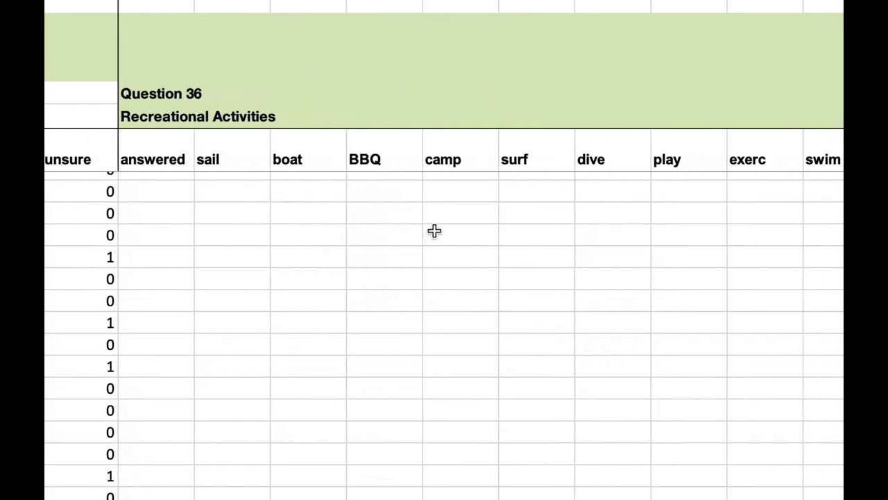
scroll(434, 230, "right", 2)
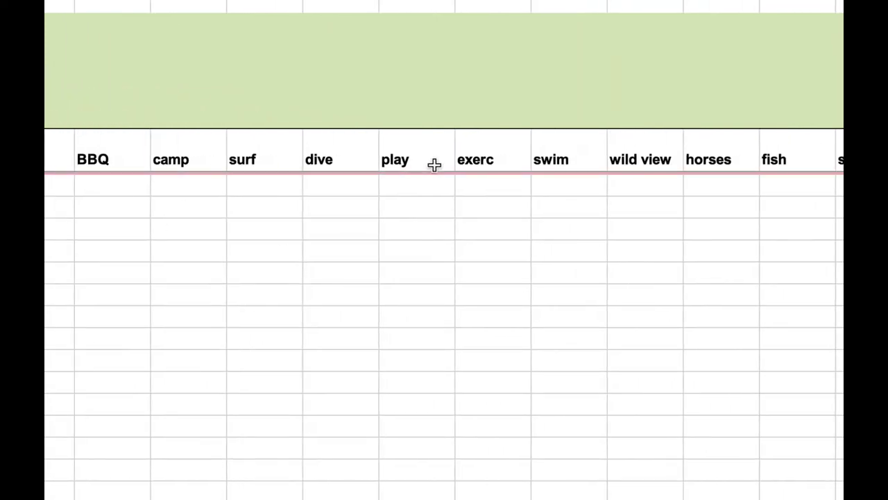
scroll(44, 288, "up", 3)
scroll(44, 287, "left", 1)
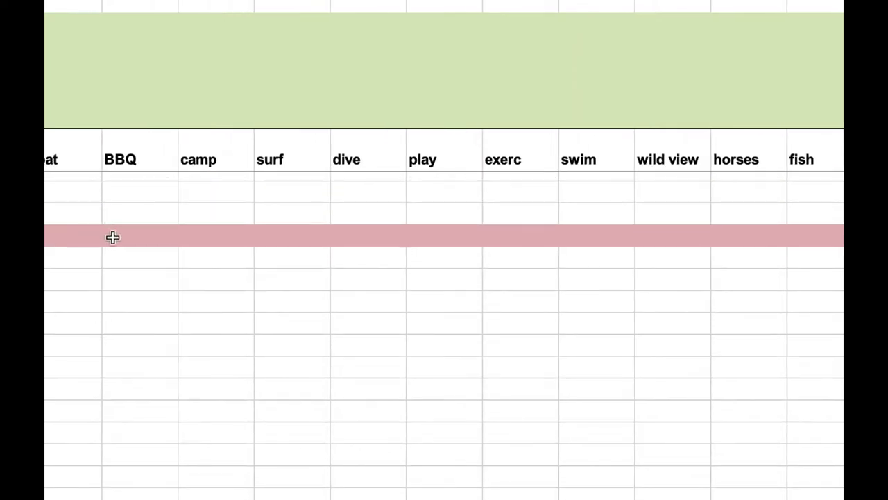
scroll(184, 304, "down", 3)
scroll(185, 303, "left", 2)
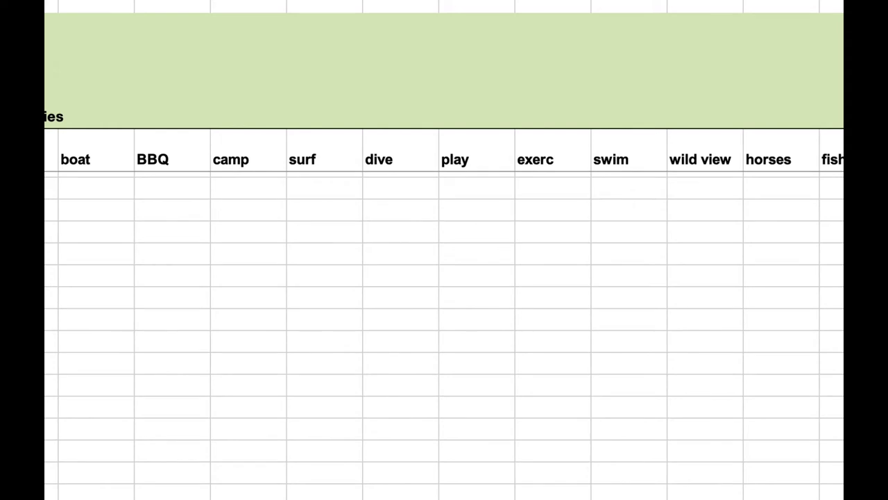
Examine the remaining Recreational Activities categories of Question 36, including the other* heading and a cell in the *response column.
scroll(630, 232, "right", 8)
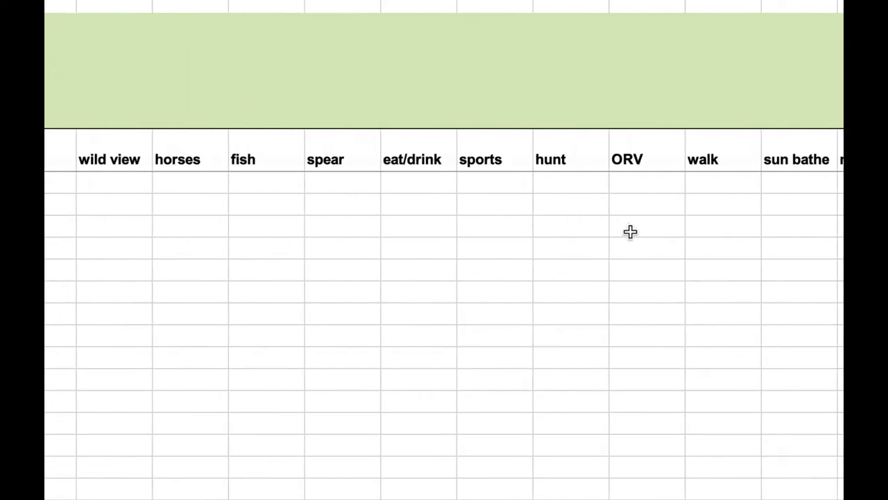
scroll(630, 232, "right", 7)
scroll(630, 232, "up", 1)
scroll(630, 232, "right", 1)
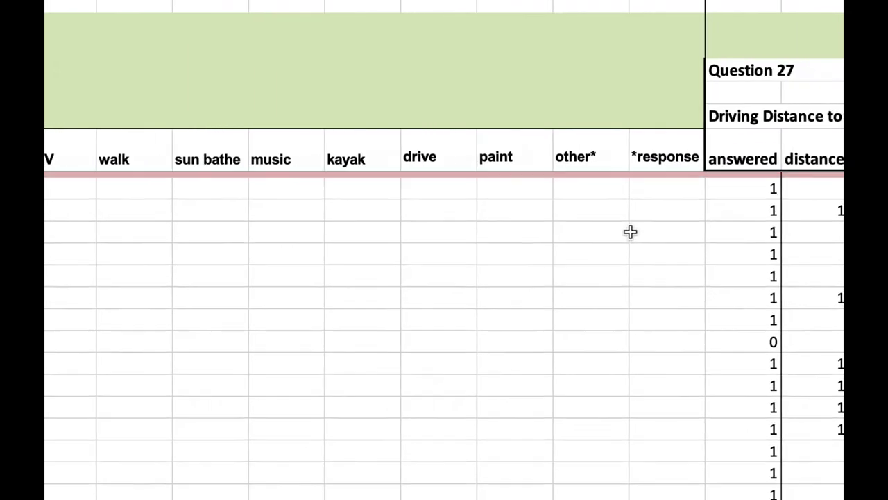
left_click(586, 143)
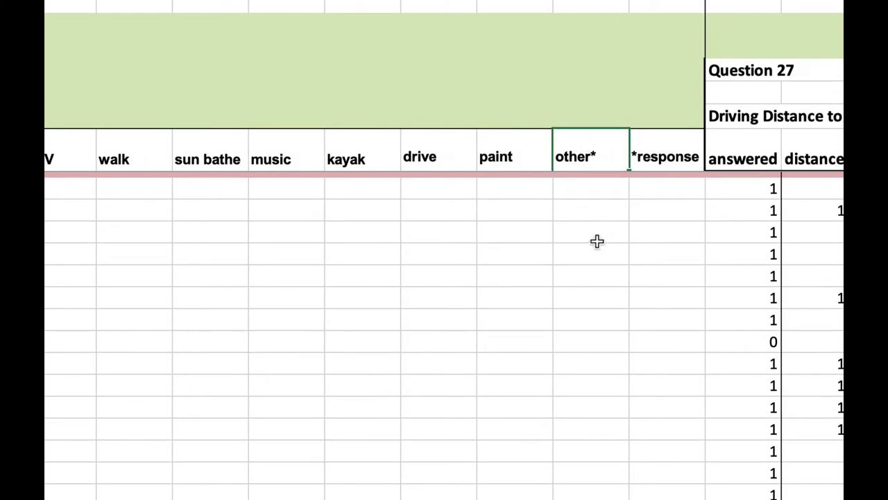
left_click(655, 236)
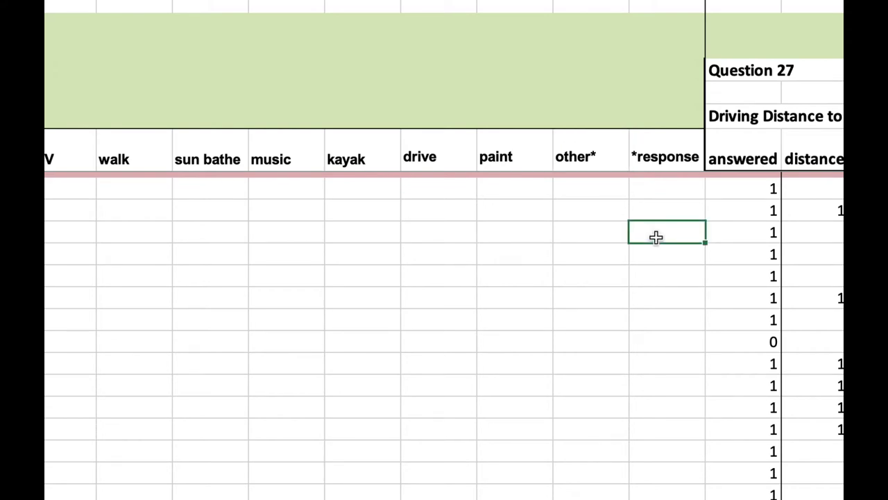
Examine the paired Ideal Beach categories, such as People, Sand, Parking, Animals, Dogs and Groom, and the ones added in 2017.
scroll(656, 237, "right", 10)
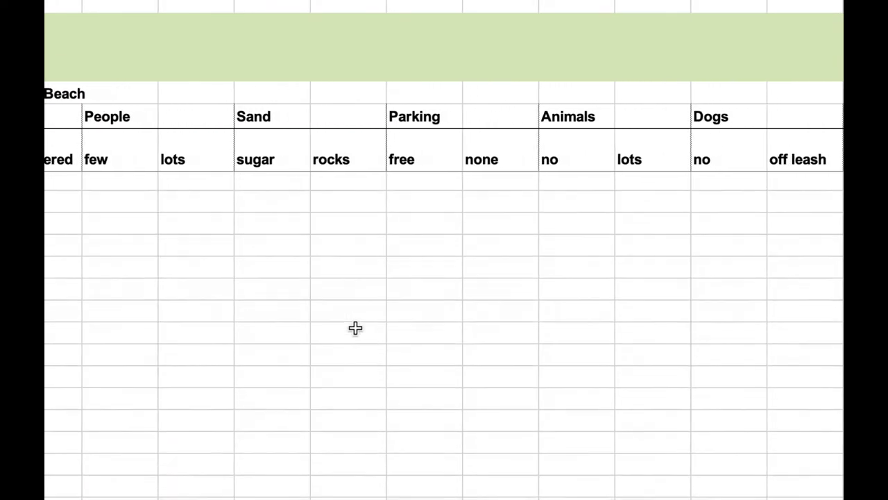
scroll(355, 329, "left", 5)
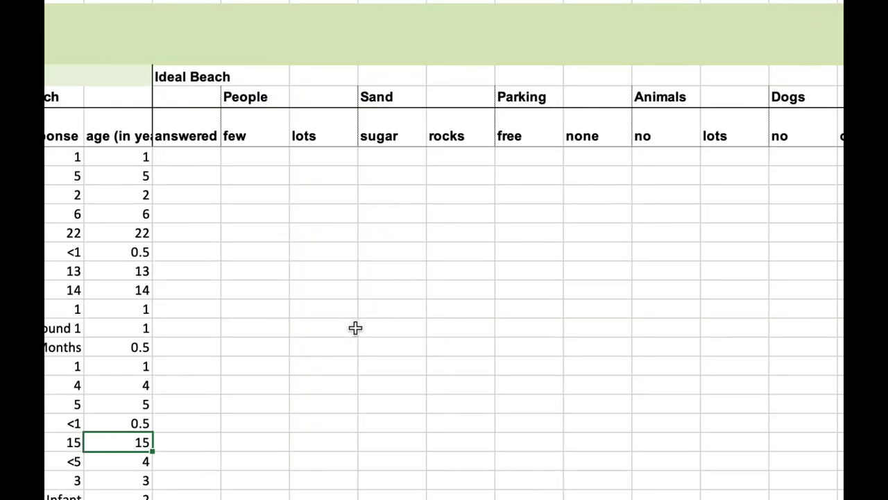
scroll(355, 329, "right", 15)
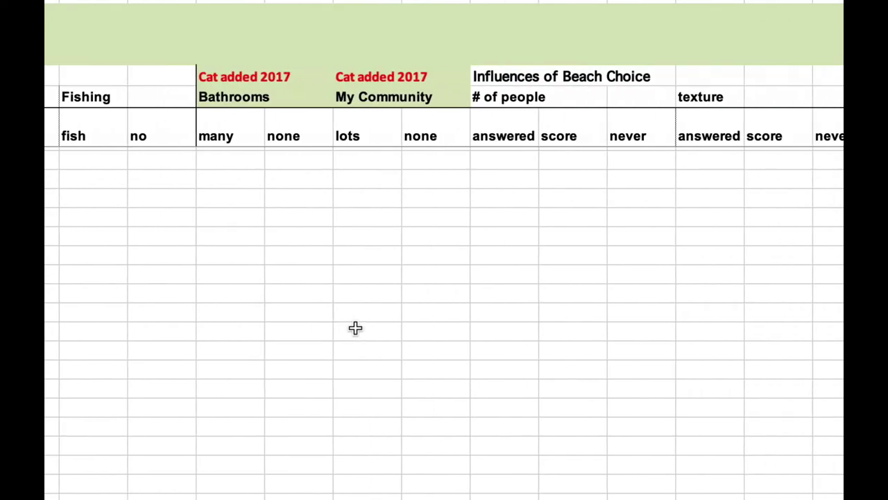
scroll(446, 343, "left", 15)
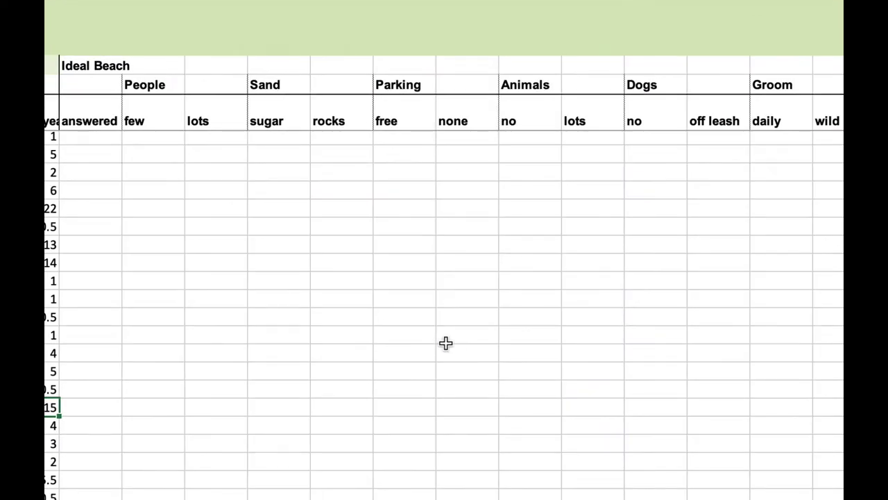
scroll(446, 342, "right", 5)
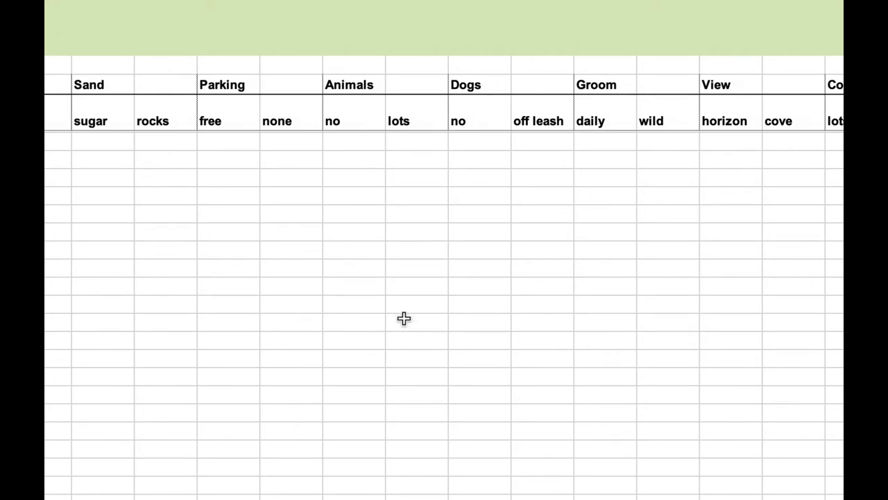
scroll(404, 317, "left", 2)
scroll(404, 317, "left", 1)
scroll(403, 318, "right", 3)
scroll(404, 317, "left", 2)
scroll(403, 318, "down", 1)
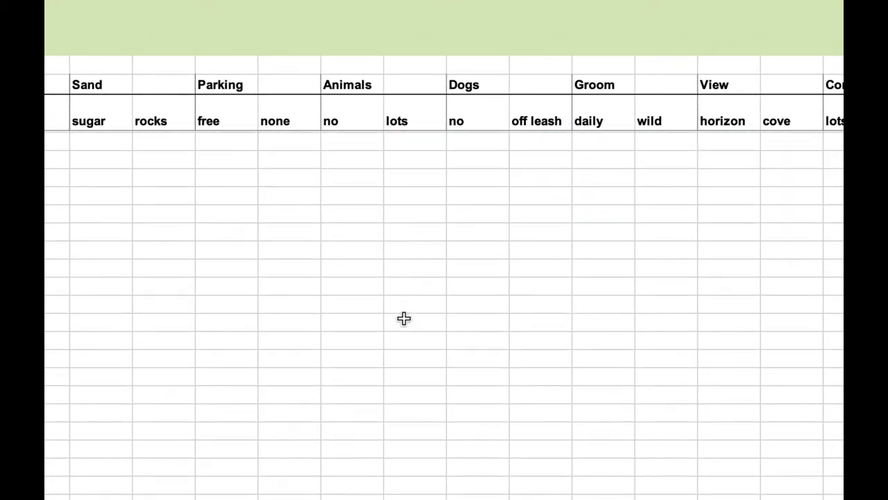
scroll(404, 317, "left", 1)
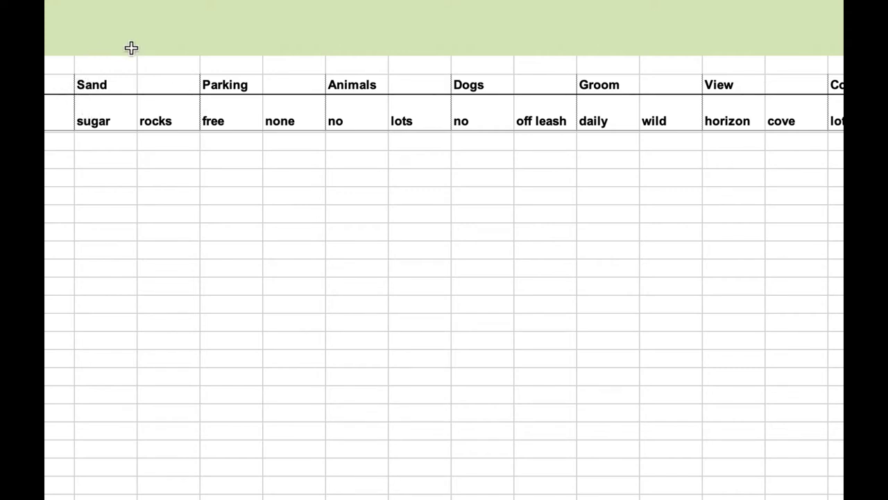
Review the answered, score and never columns for trash, natural debris, wildlife and parking, and the fisheries columns of Questions 20 and 9.
scroll(174, 196, "right", 10)
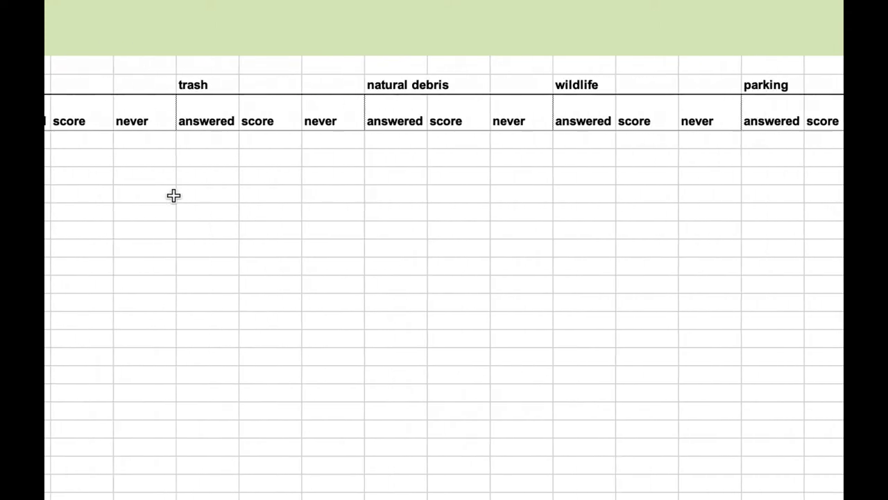
scroll(174, 196, "right", 15)
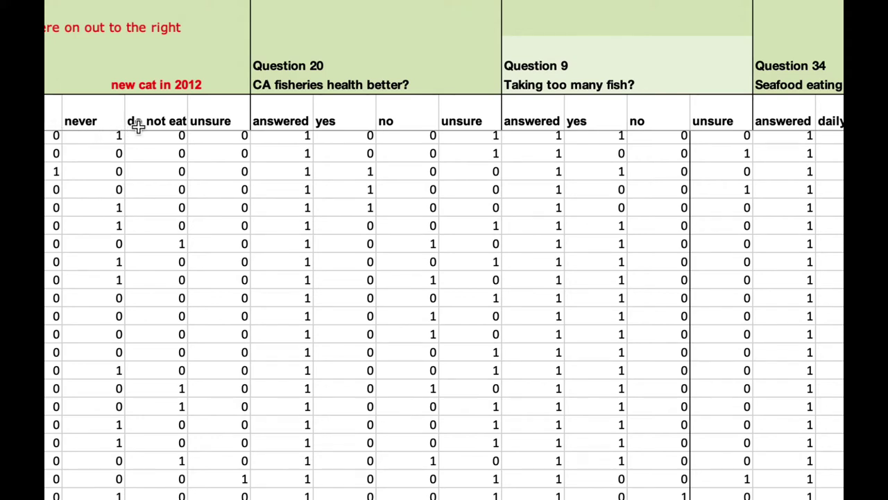
scroll(284, 264, "right", 5)
scroll(283, 265, "up", 2)
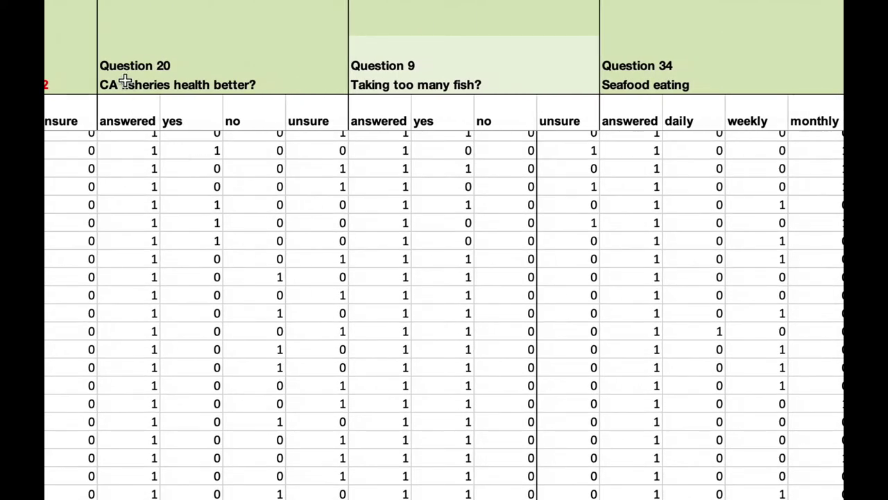
left_click(126, 80)
Review the seafood-eating frequency columns of Question 34 and the Seafood Oz. answers of Question 35.
scroll(244, 139, "right", 5)
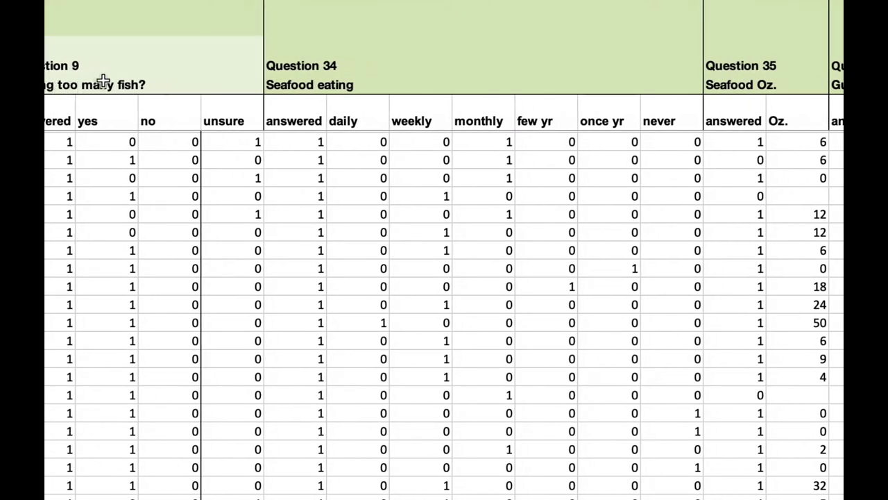
scroll(185, 81, "right", 2)
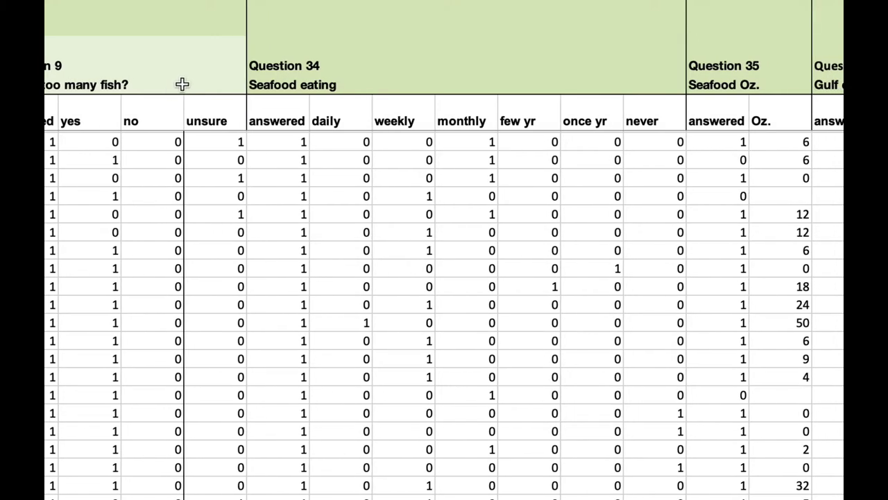
scroll(172, 90, "right", 4)
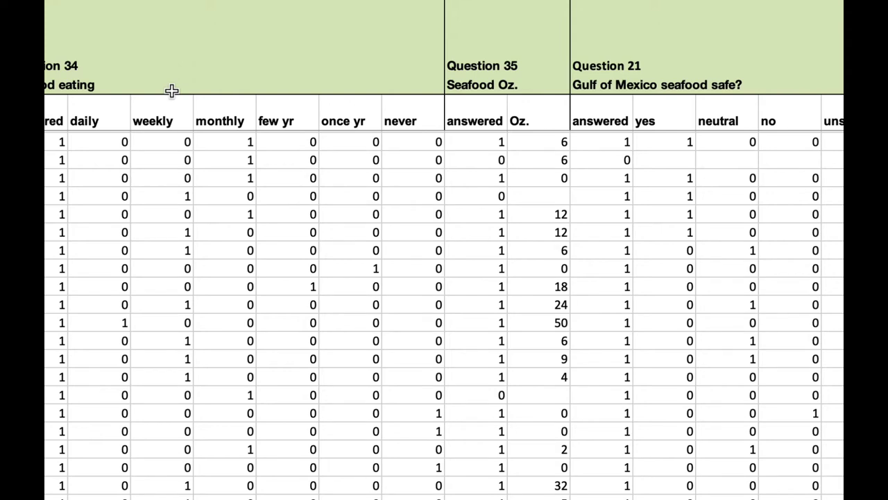
scroll(155, 165, "right", 6)
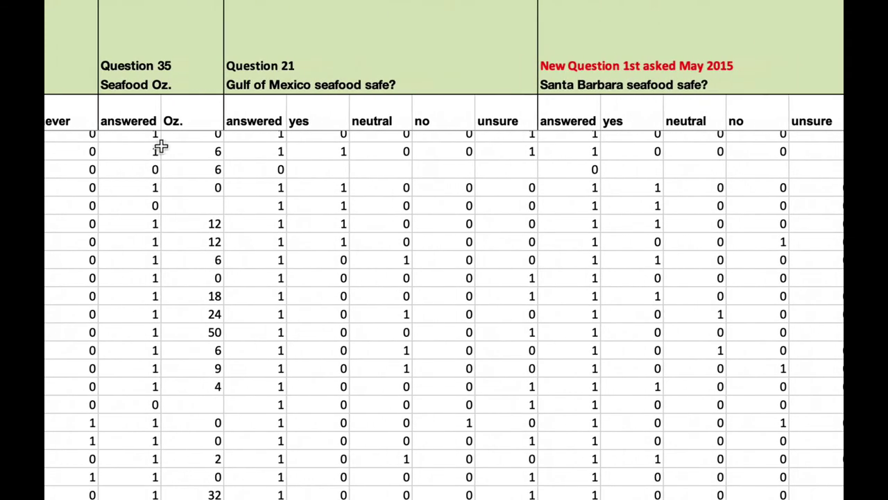
left_click(142, 86)
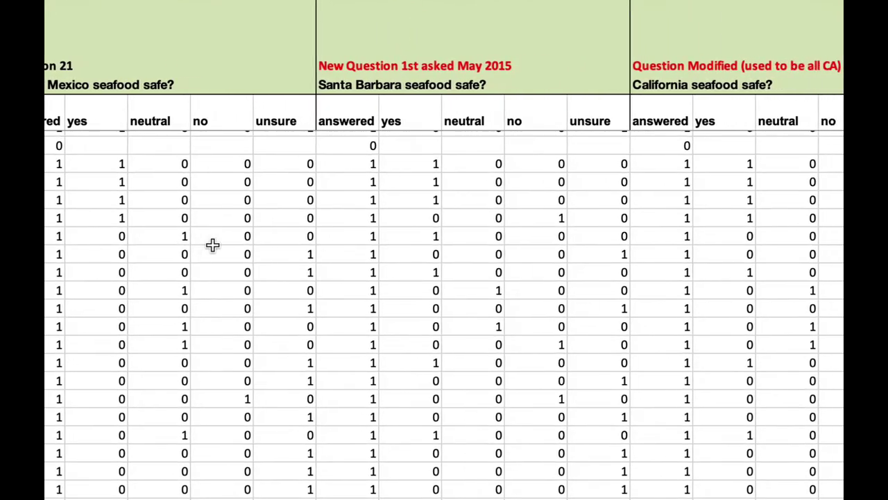
Compare the seafood safety columns for the Gulf of Mexico, Santa Barbara and California, including the May 2015 question notes.
scroll(169, 67, "right", 4)
scroll(168, 67, "right", 2)
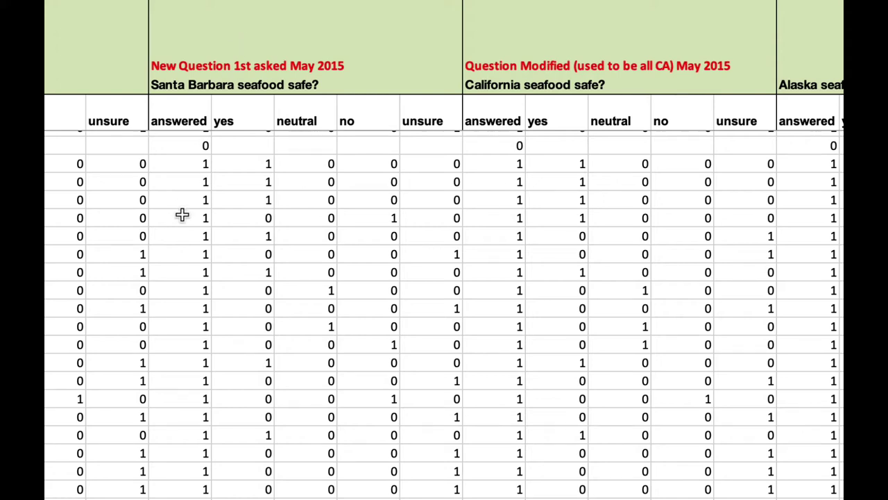
scroll(182, 215, "up", 3)
scroll(181, 214, "left", 1)
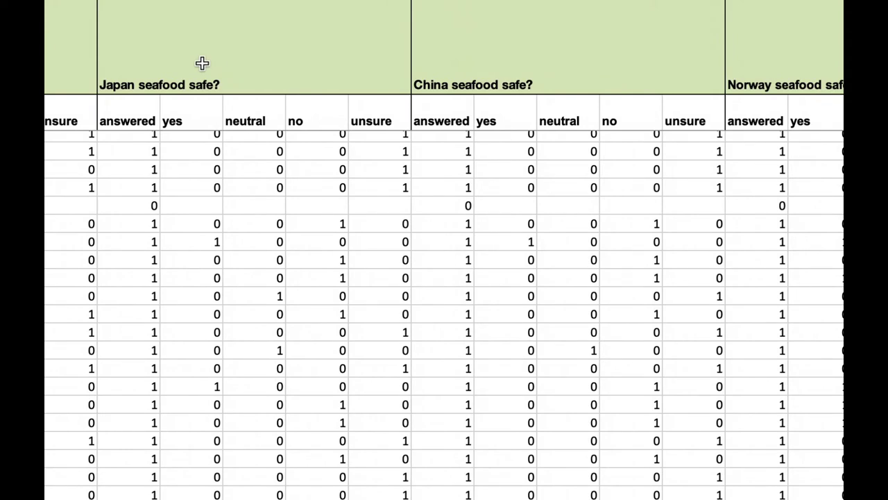
Review the seafood safety columns for China, Norway and Thailand, and the MPA and Question 37 Commercial Fishing Regulation Level columns.
scroll(202, 64, "right", 5)
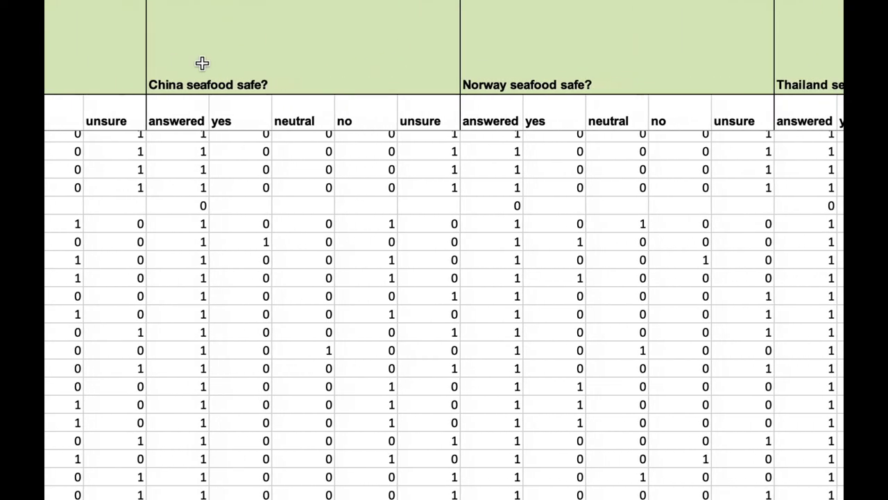
scroll(202, 63, "right", 6)
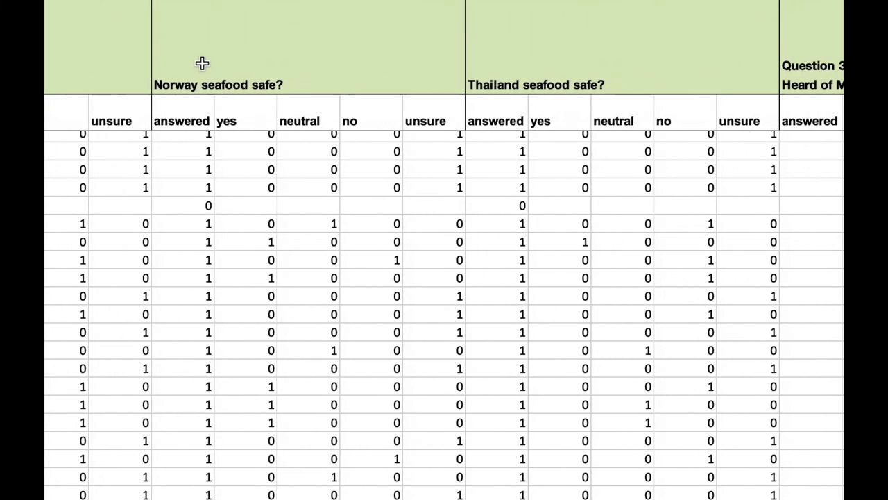
scroll(202, 64, "right", 6)
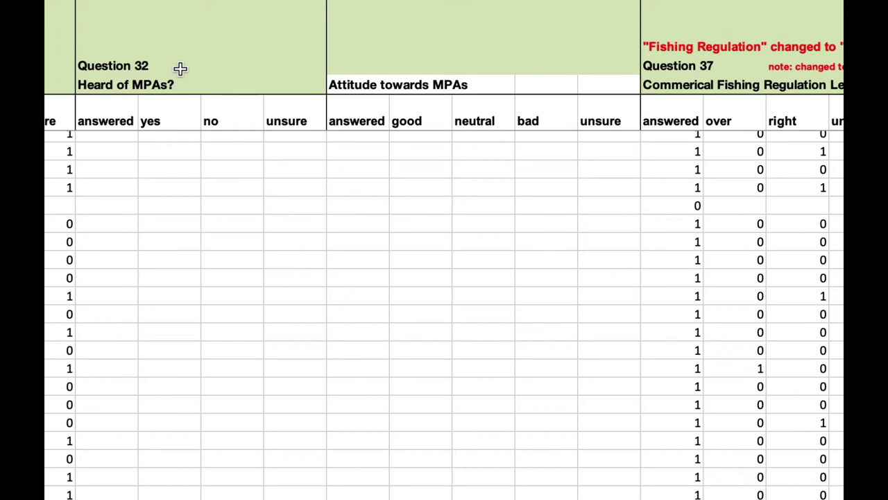
scroll(180, 68, "right", 2)
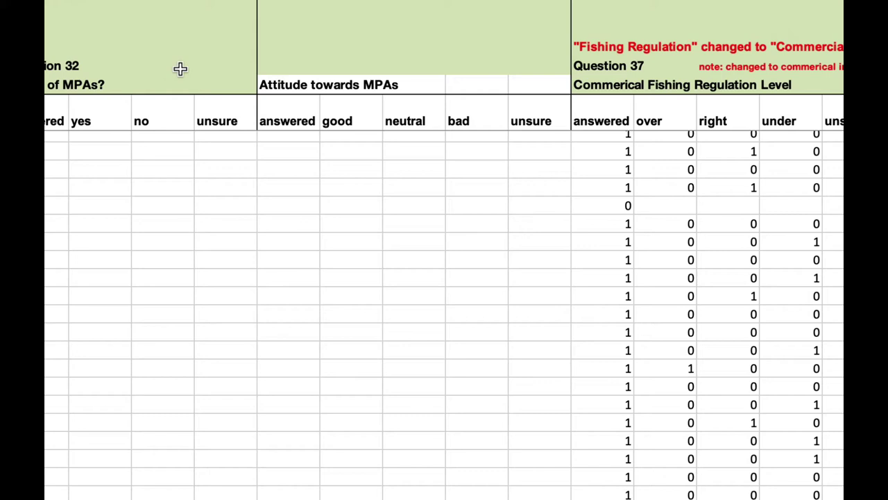
Review the Question 38 Fishing Regulation Types, Question 39 Mariculture and Question 40 Fish Threats columns, including the 2012 category note.
scroll(180, 68, "right", 15)
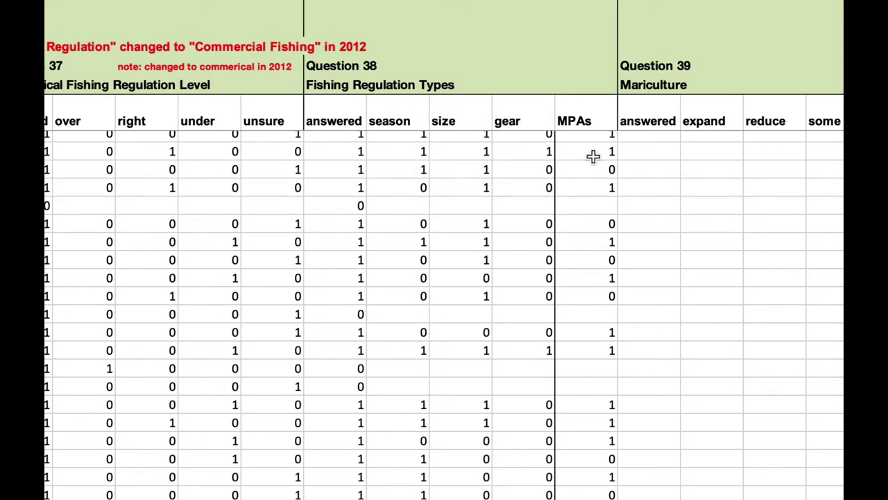
scroll(594, 156, "right", 5)
scroll(594, 157, "right", 3)
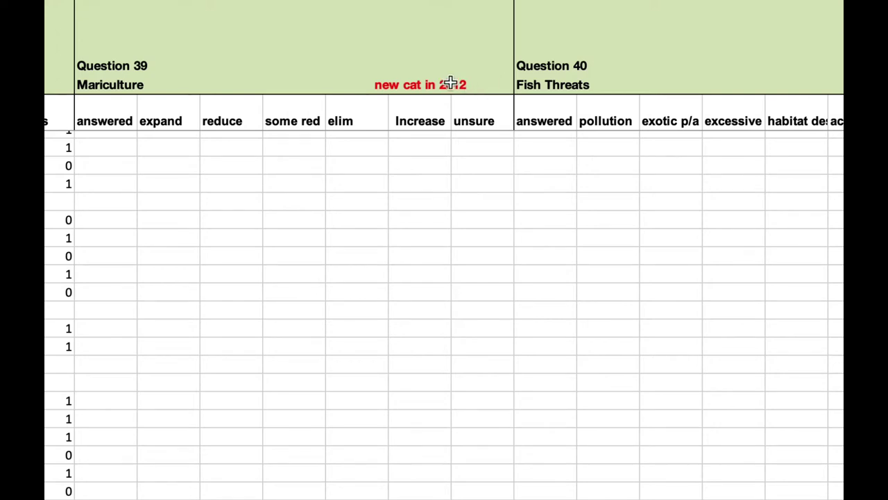
scroll(450, 83, "right", 5)
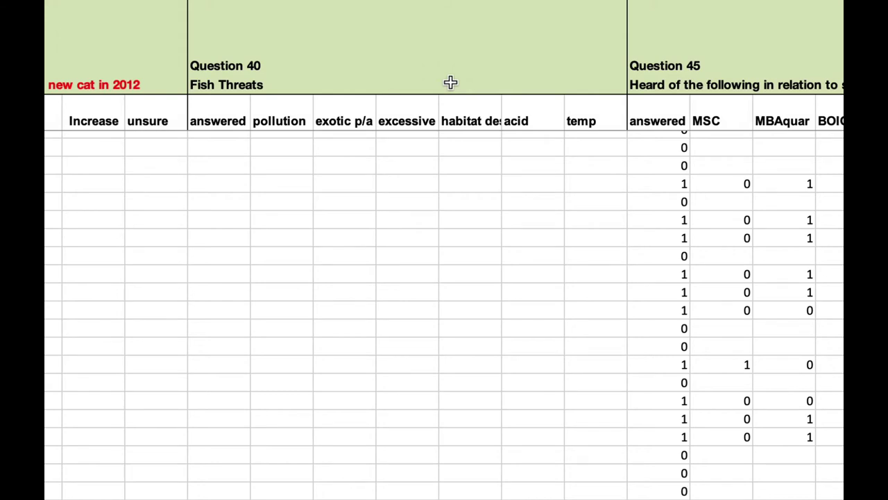
scroll(337, 69, "right", 4)
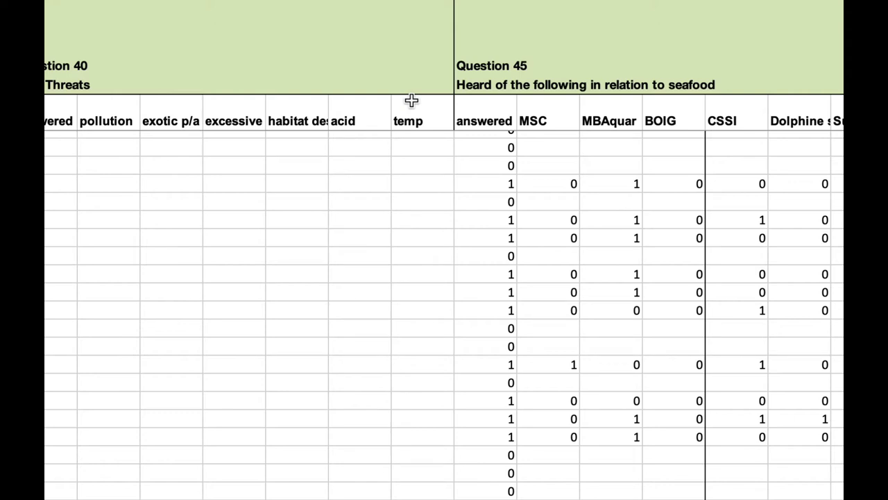
Examine the Question 45 columns on seafood organisations respondents have heard of, selecting cells under SeaGT.
scroll(412, 101, "right", 10)
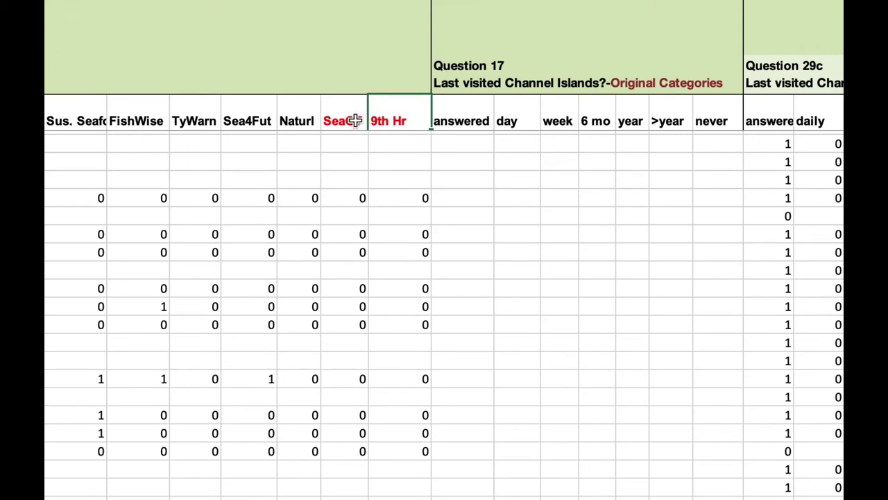
left_click(348, 198)
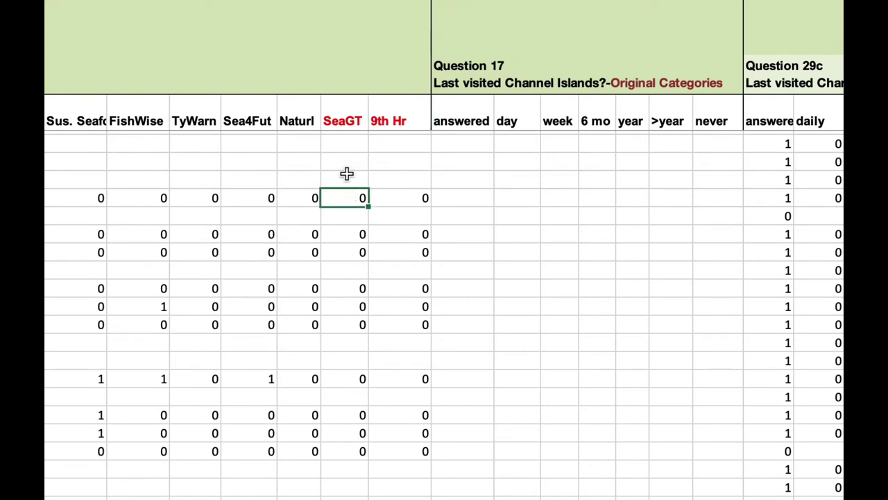
left_click(347, 173)
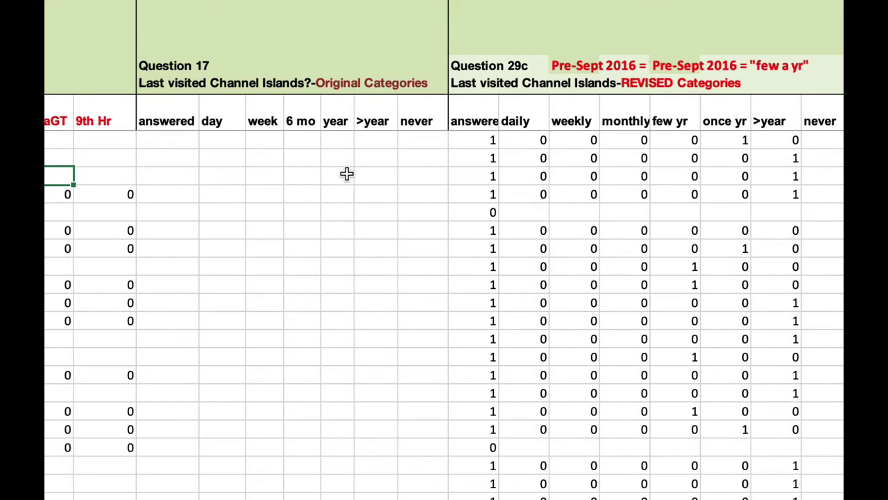
Compare the original and revised Channel Islands visit categories in Questions 17 and 29c, and review the Question 18 islands visited columns.
scroll(347, 174, "right", 2)
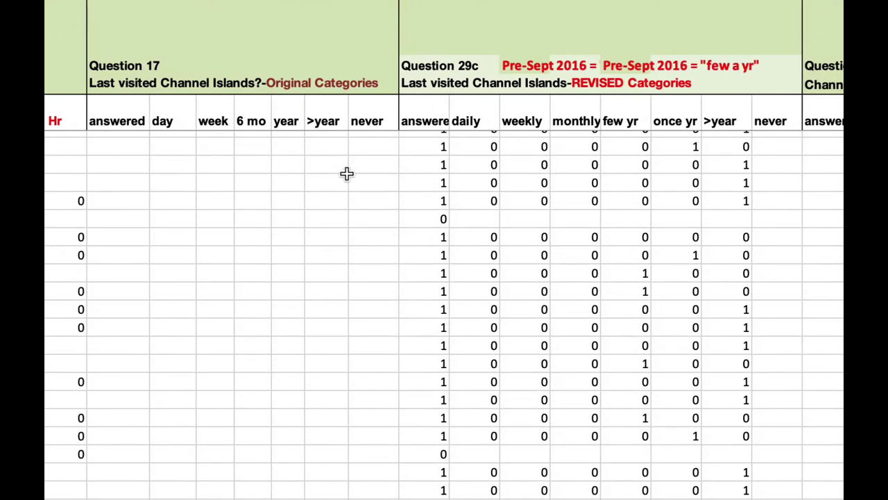
scroll(347, 173, "right", 3)
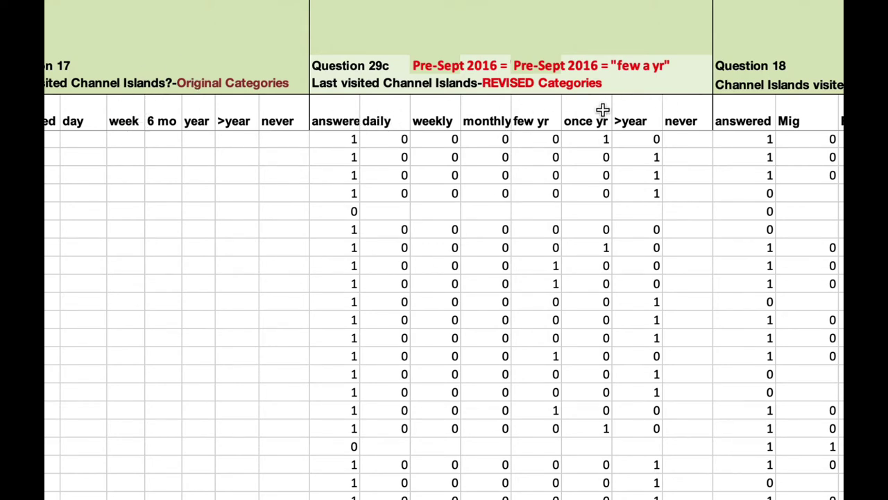
scroll(581, 190, "right", 6)
scroll(581, 190, "down", 1)
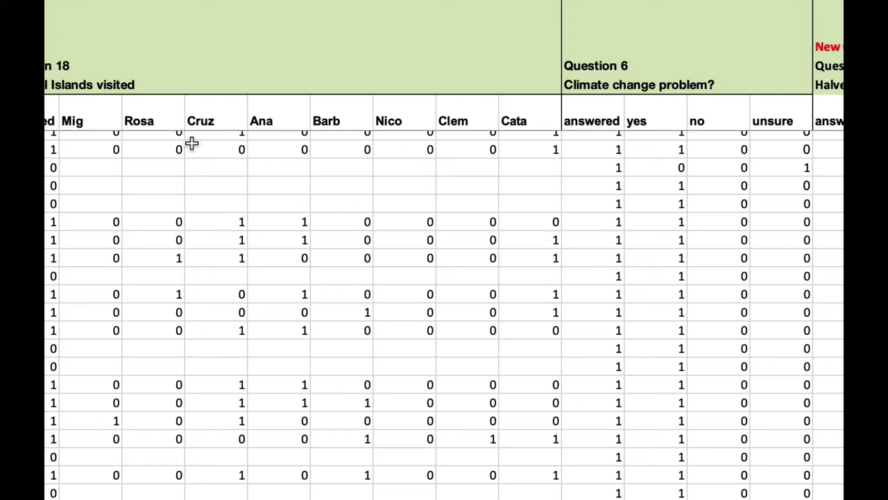
Review the Question 6 climate change columns and both the 2015 and 2017 versions of the "Halve gasoline by 2030?" question.
scroll(195, 227, "right", 3)
scroll(194, 227, "right", 9)
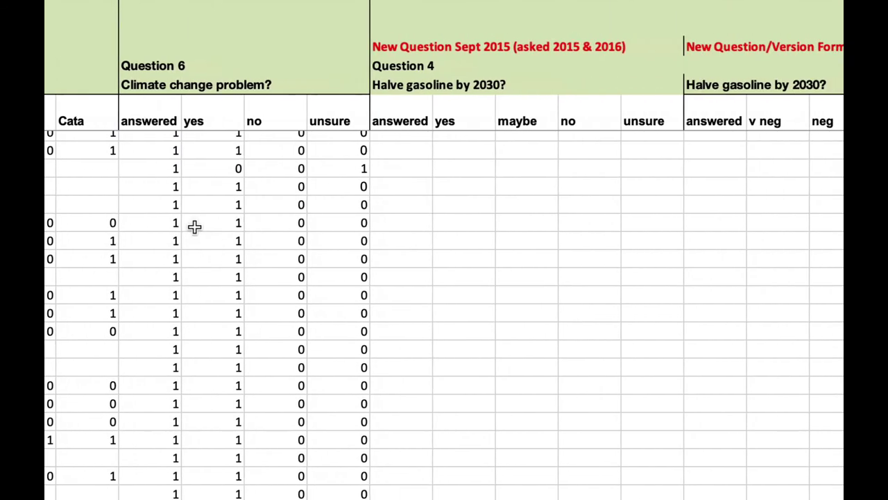
scroll(210, 222, "right", 2)
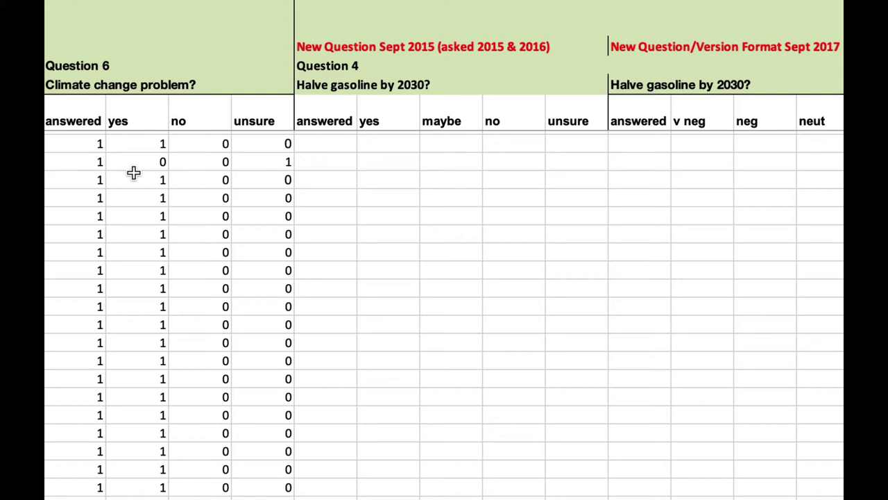
scroll(209, 160, "right", 10)
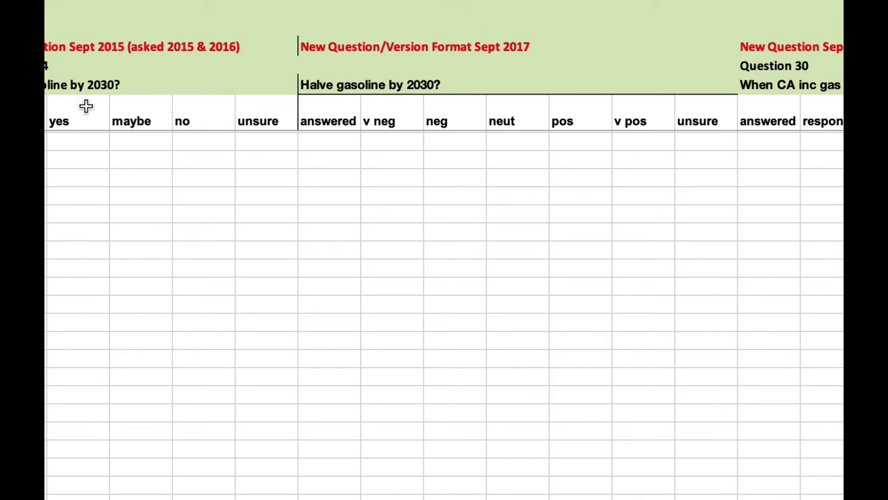
left_click(347, 160)
Review the columns for the Question 30 gas tax, exiting the Paris Accord, building Keystone and Question 50 CA cap-and-trade.
scroll(317, 149, "right", 5)
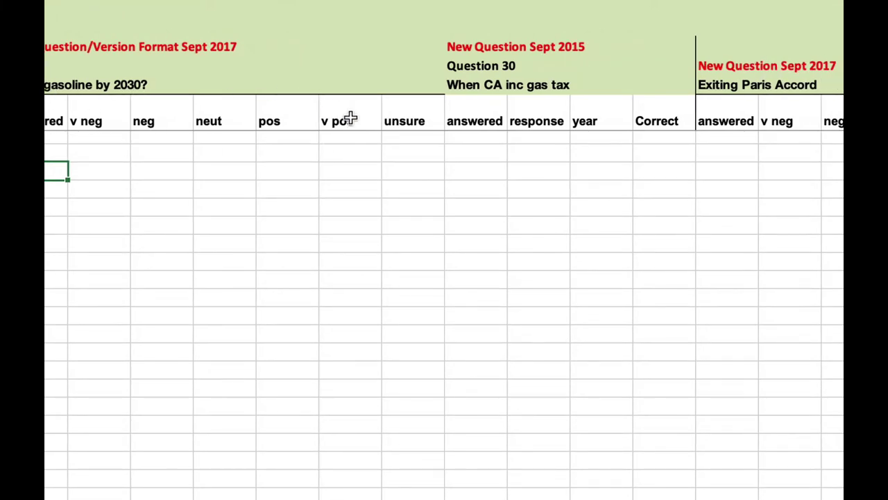
left_click(472, 206)
scroll(473, 206, "right", 3)
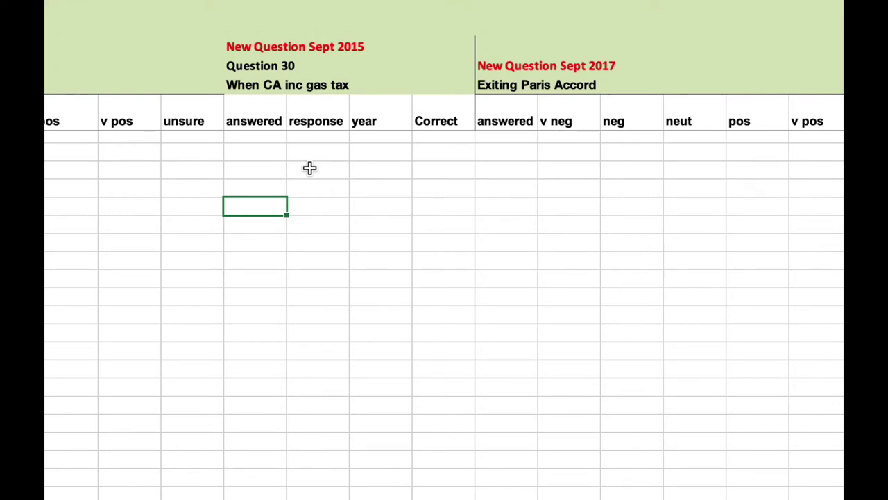
scroll(309, 167, "right", 5)
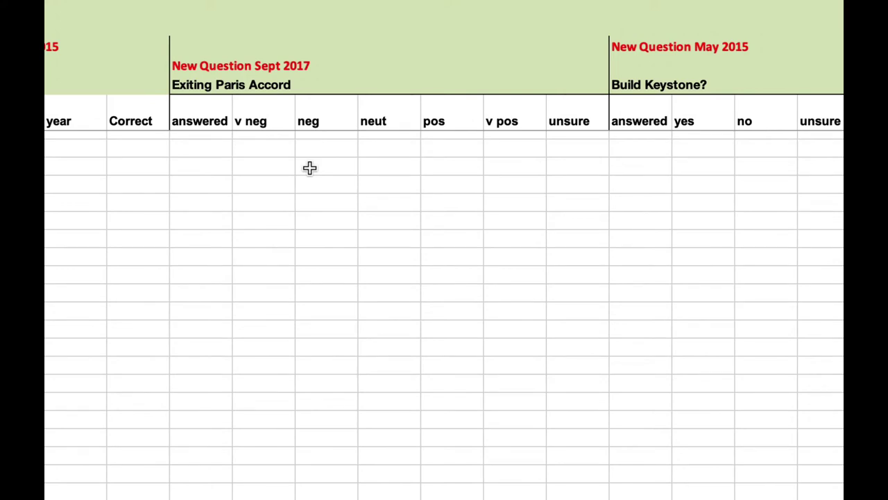
scroll(309, 168, "right", 4)
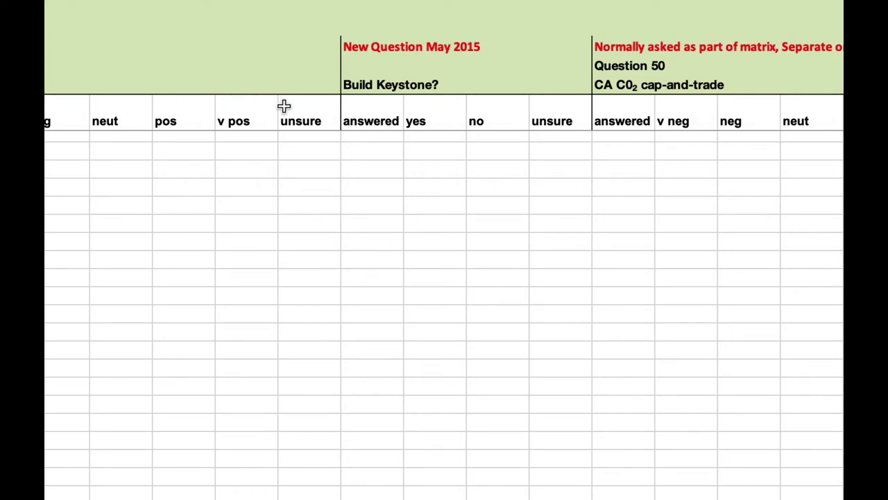
scroll(345, 167, "right", 5)
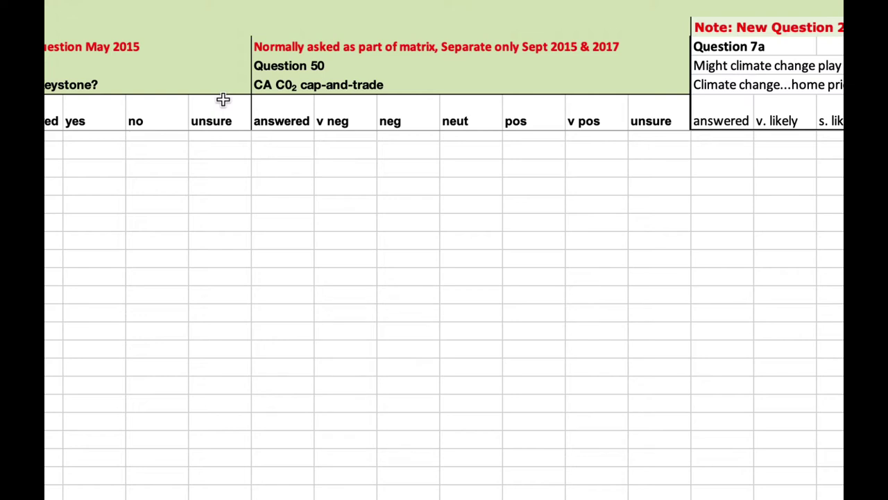
Review the 2019 Question 7a, 7b and 7c columns on climate change's role in home prices, poor air quality and the fall 2018 fires.
scroll(222, 100, "right", 6)
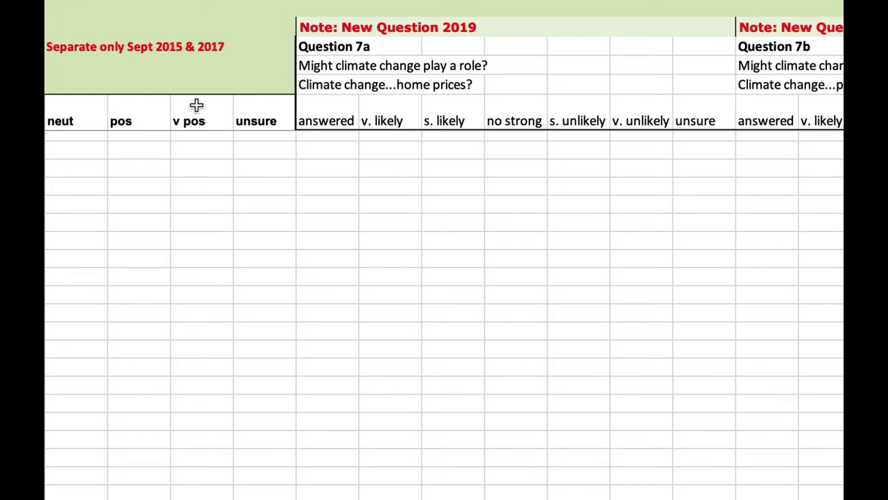
scroll(271, 173, "right", 4)
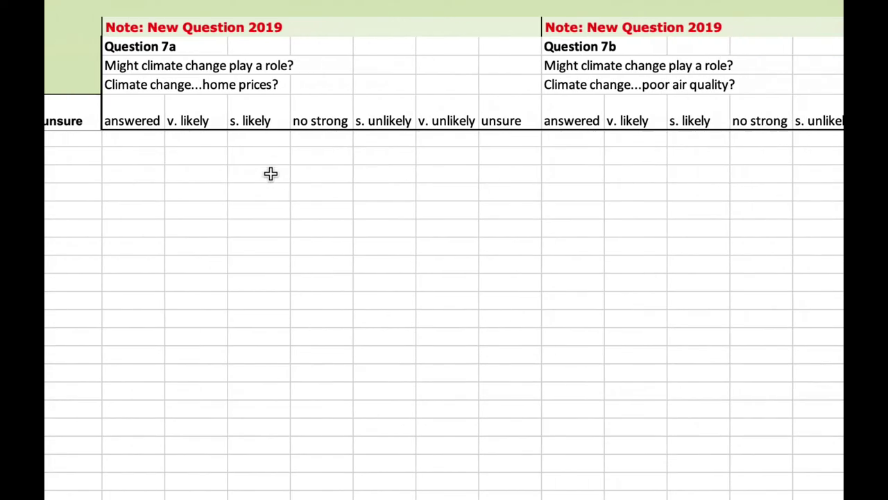
scroll(271, 174, "right", 2)
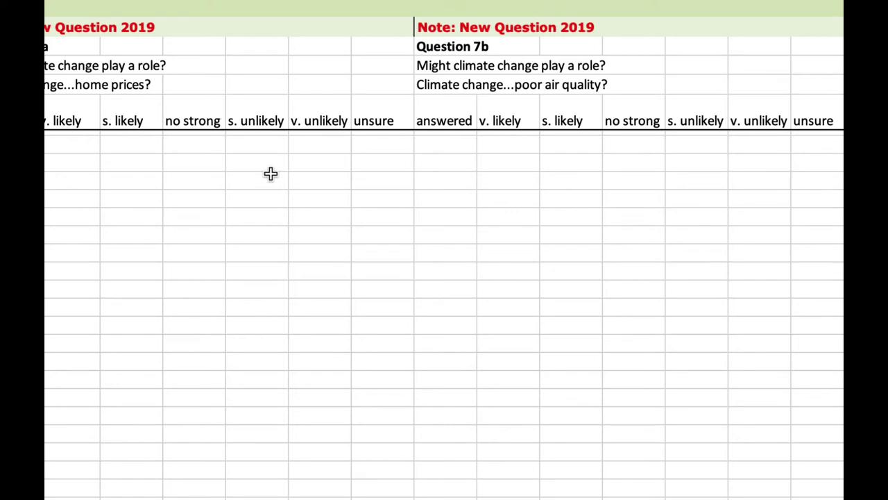
scroll(208, 183, "right", 3)
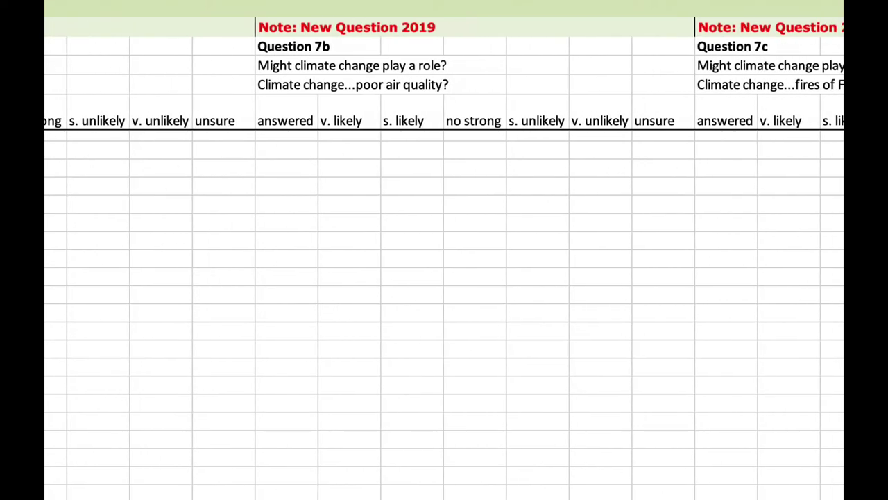
scroll(154, 296, "right", 5)
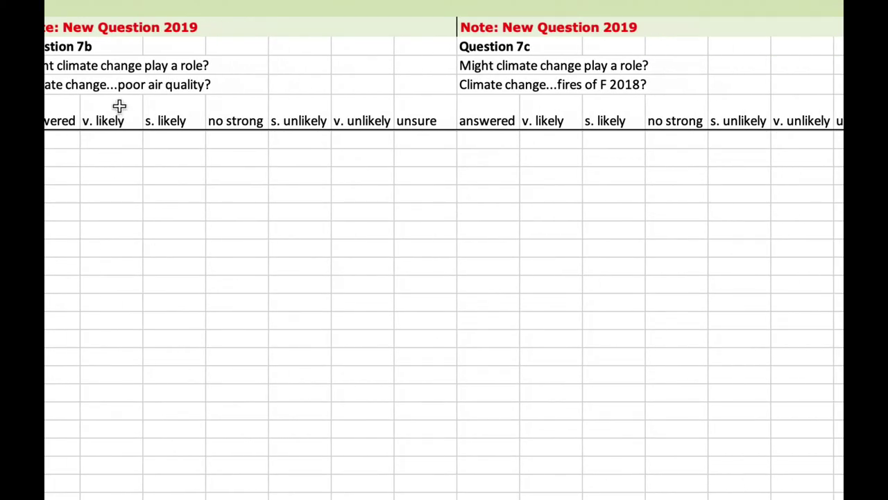
scroll(212, 303, "right", 5)
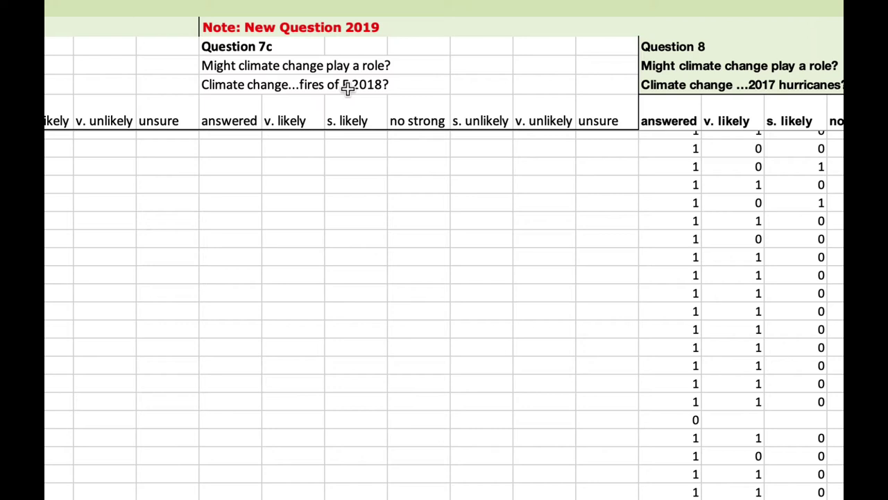
Review the Question 8 likelihood columns on climate change's role in 2017 hurricanes, the Thomas Fire, CA drought and coastal erosion.
scroll(346, 87, "right", 6)
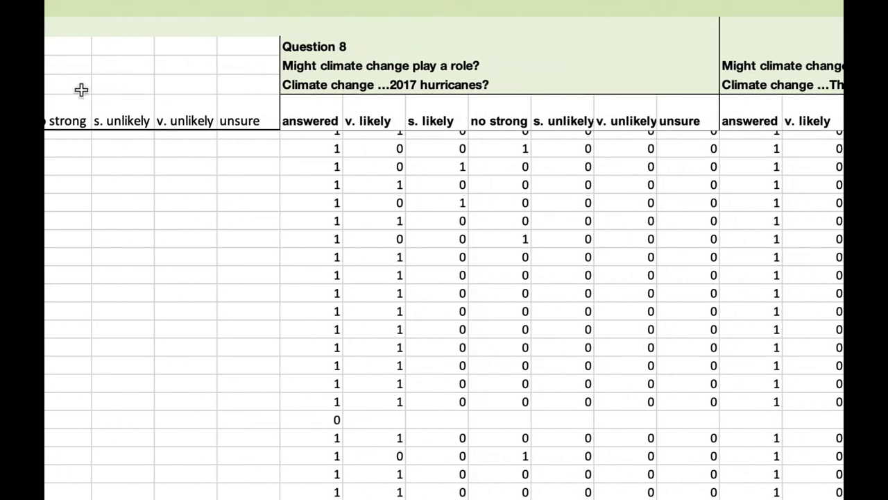
scroll(81, 90, "right", 1)
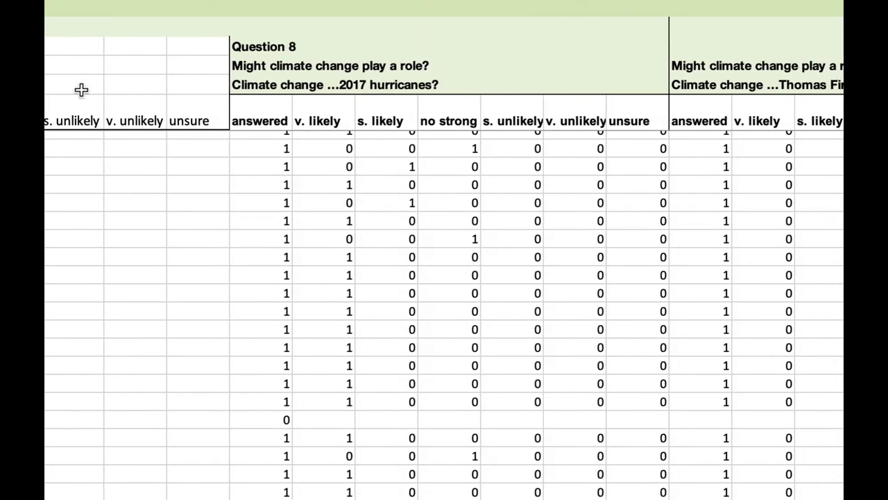
scroll(81, 89, "right", 2)
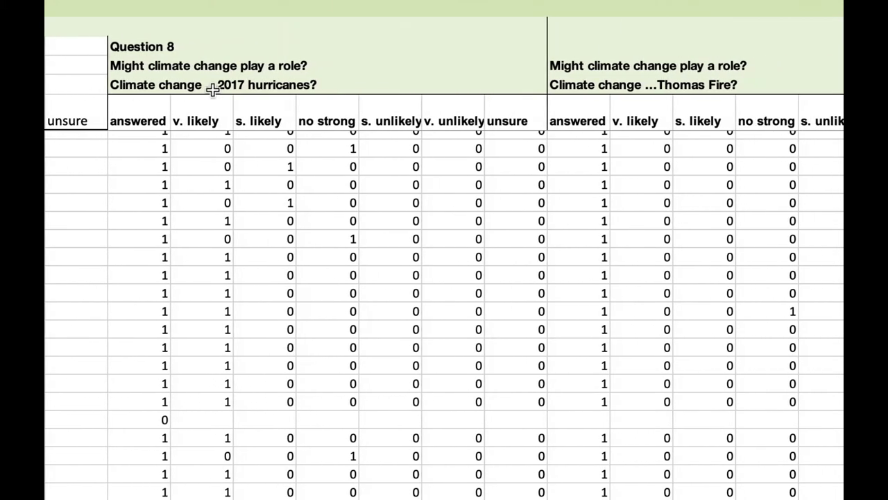
scroll(278, 79, "right", 3)
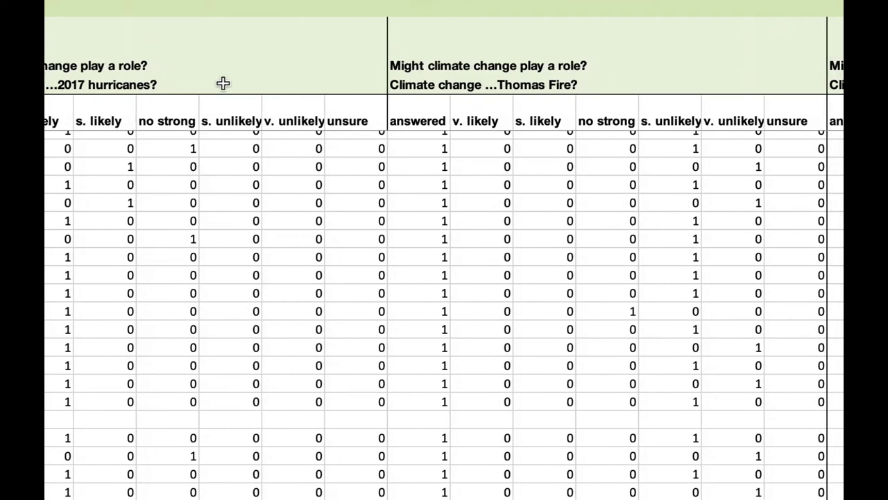
scroll(222, 83, "right", 6)
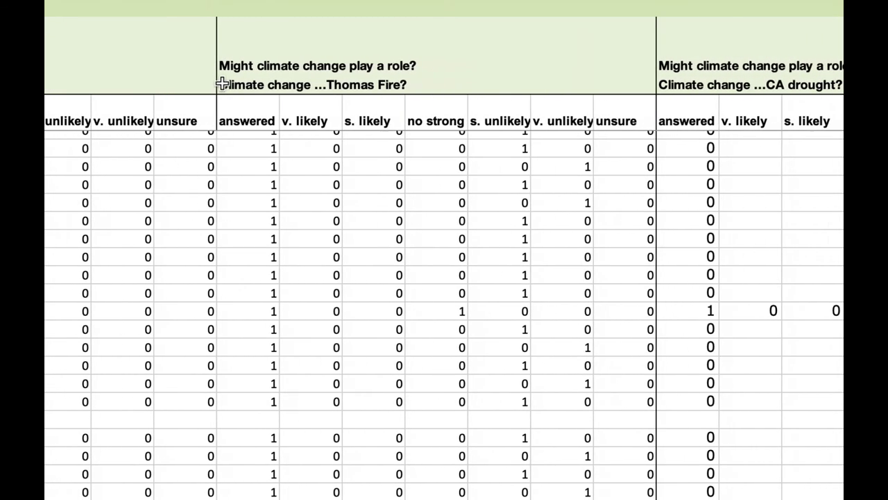
scroll(222, 83, "right", 8)
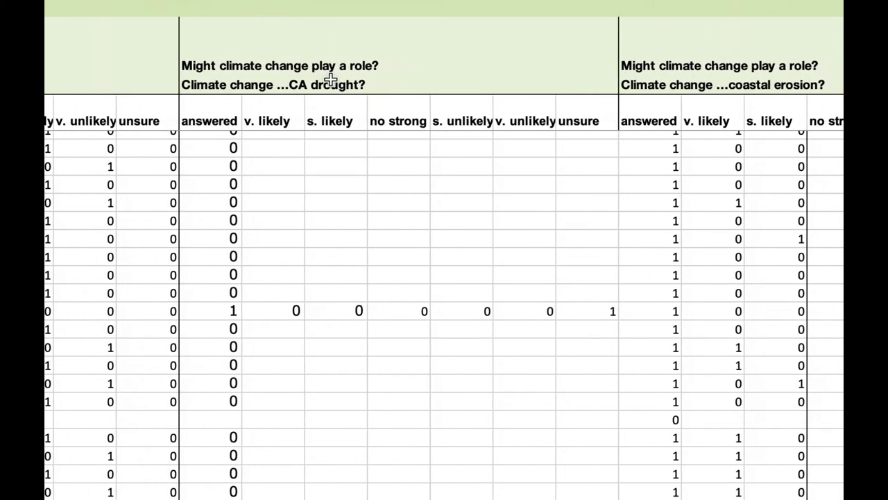
scroll(331, 80, "right", 8)
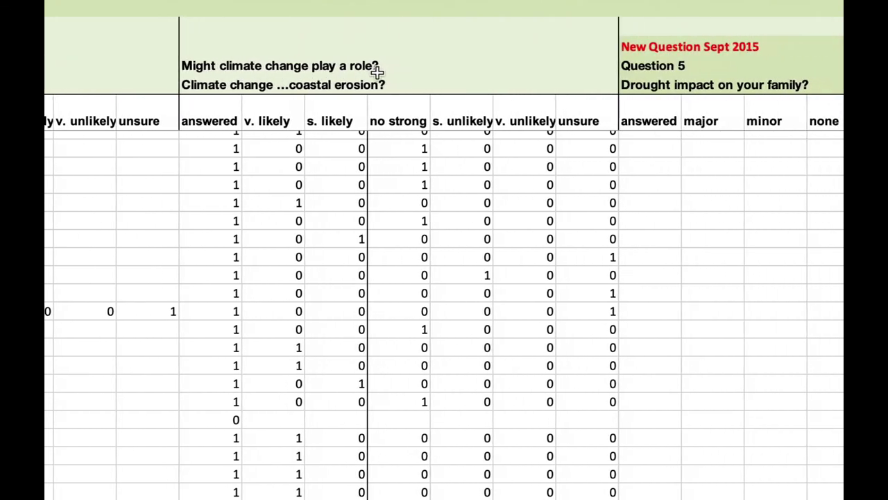
Review the Question 5 and 49 drought columns and the rebuilding columns for New Orleans, the Jersey Shore, Houston and Key West.
scroll(377, 72, "right", 10)
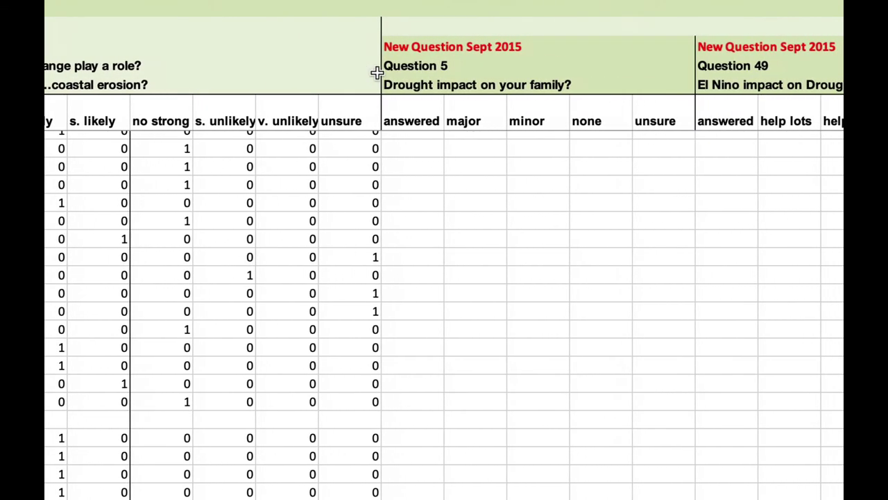
scroll(377, 72, "right", 1)
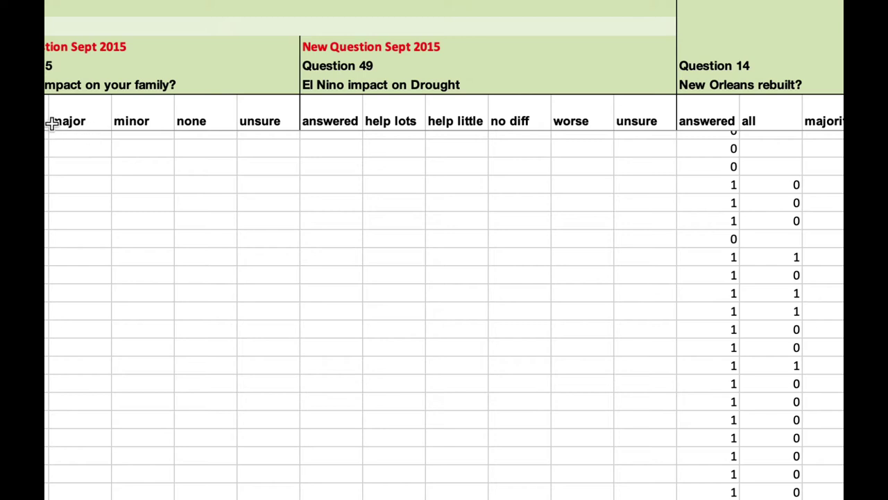
scroll(320, 168, "right", 5)
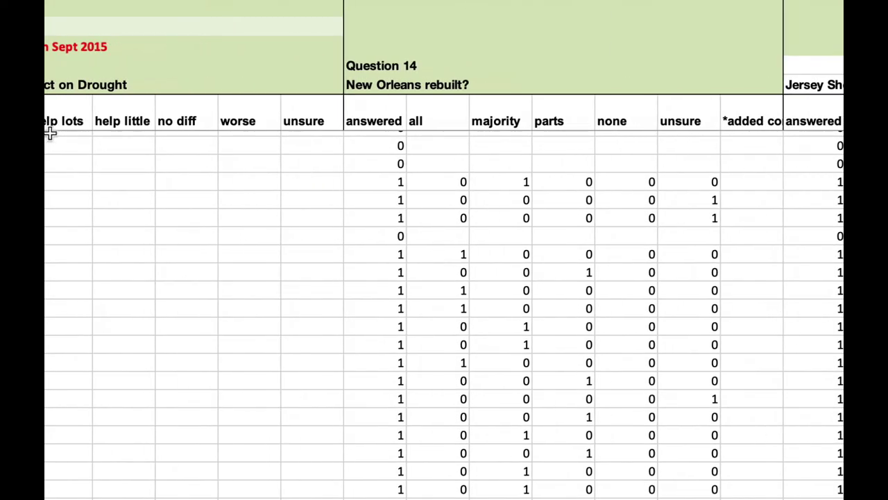
scroll(257, 102, "right", 4)
scroll(257, 102, "right", 5)
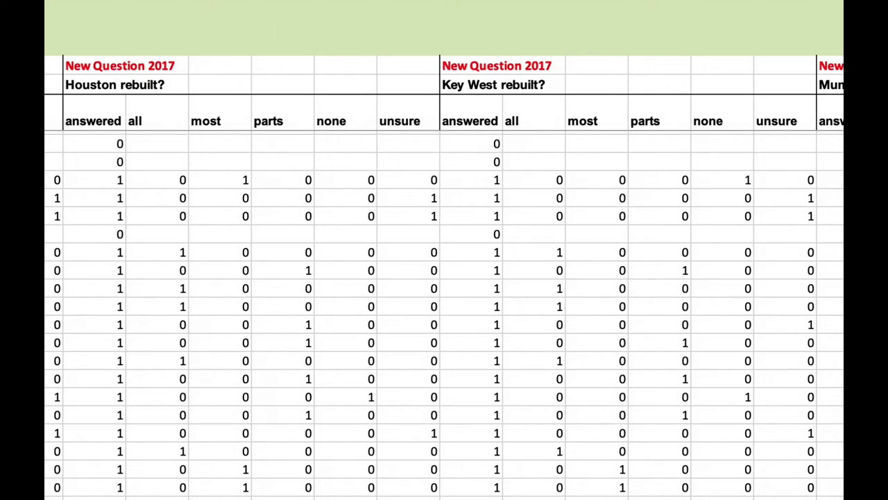
Review the rebuilding columns for Mumbai, Puerto Rico, the Carolinas and the 2019 Question 32g Bahamas.
scroll(444, 277, "right", 2)
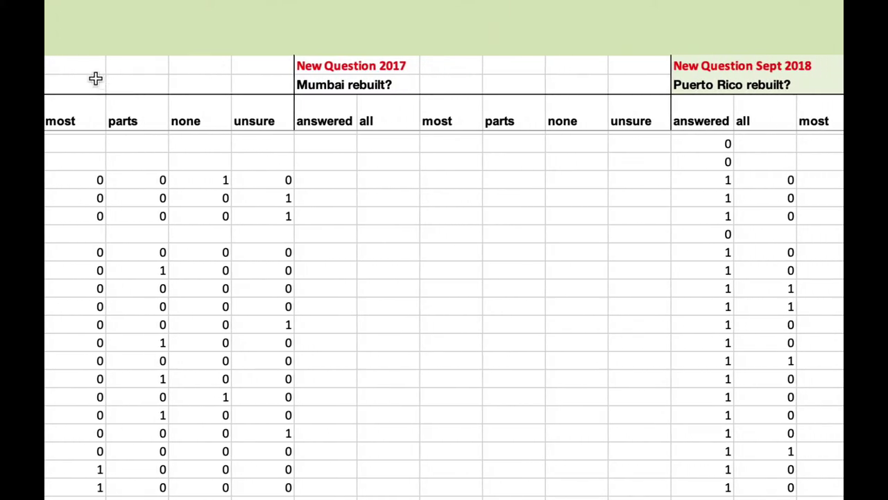
scroll(94, 77, "right", 6)
scroll(95, 78, "right", 3)
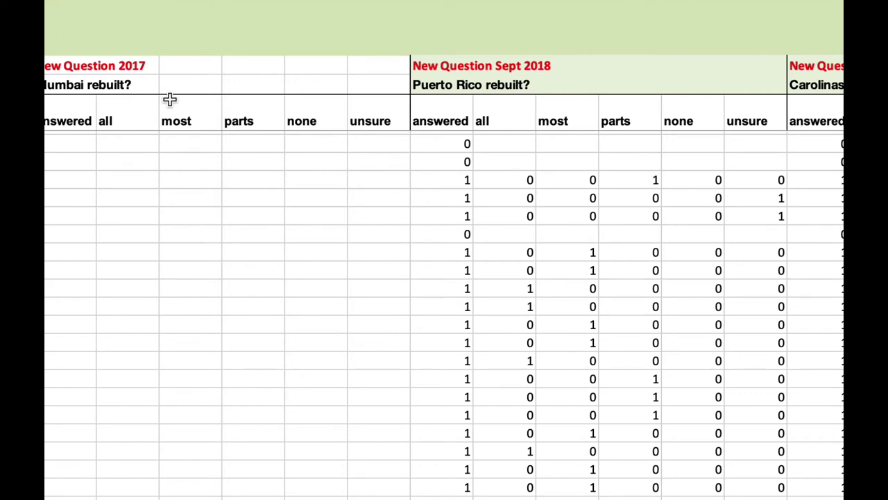
scroll(170, 99, "right", 10)
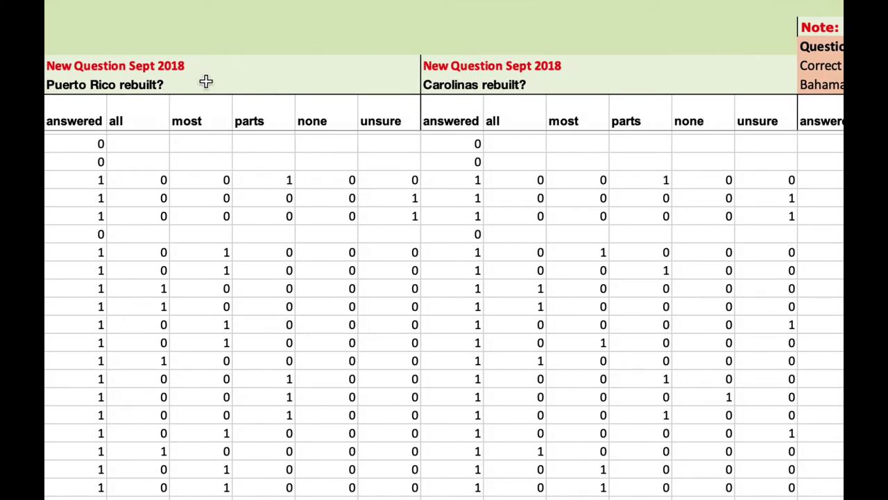
scroll(206, 81, "right", 5)
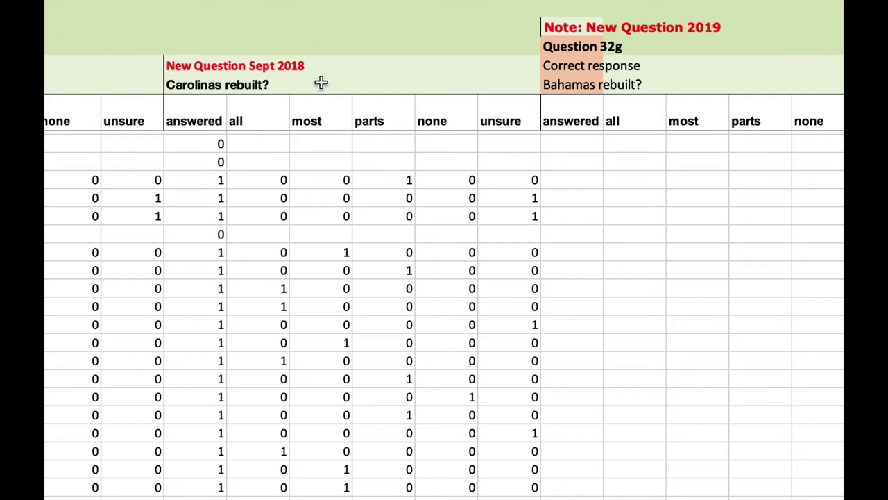
scroll(323, 83, "right", 6)
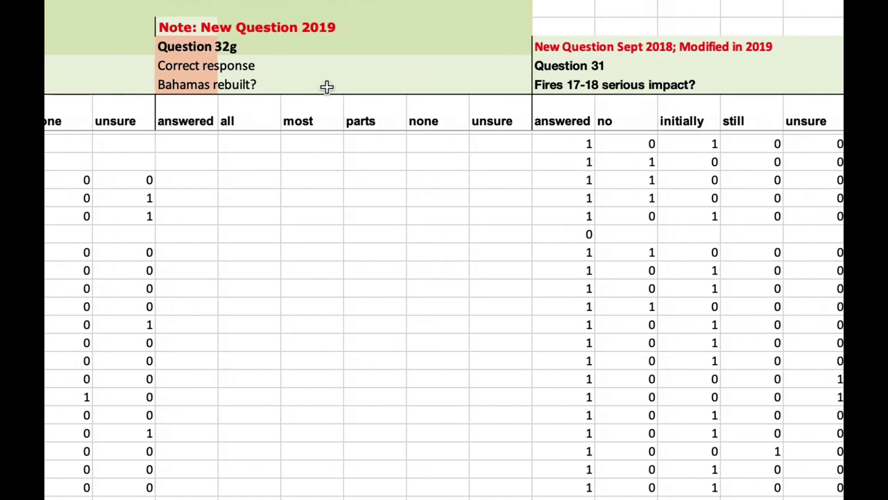
Review the Question 31 columns on the serious impact of the 2017-18 fires and the Ventura and Santa Rosa rebuilding columns.
scroll(327, 86, "right", 3)
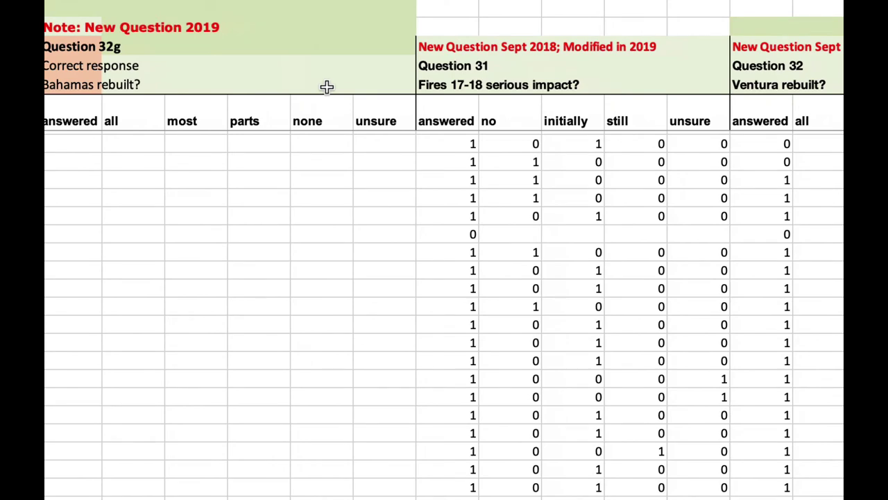
scroll(327, 87, "right", 5)
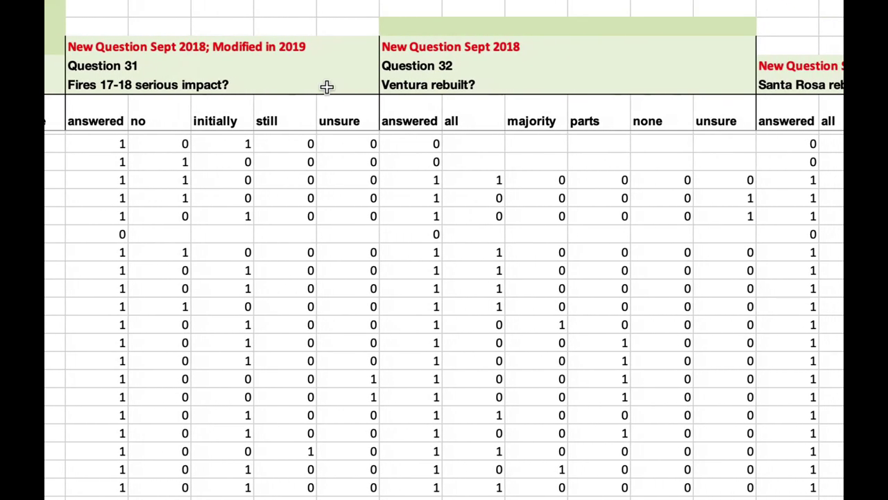
scroll(327, 87, "left", 2)
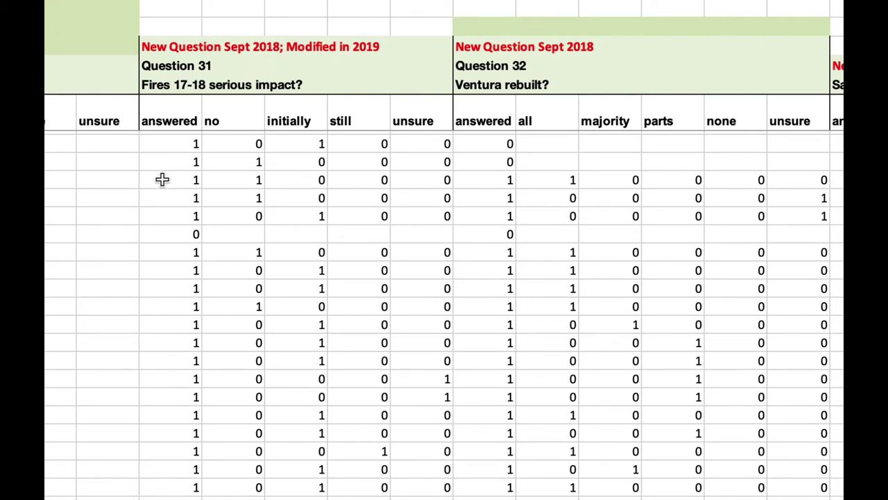
scroll(163, 179, "right", 5)
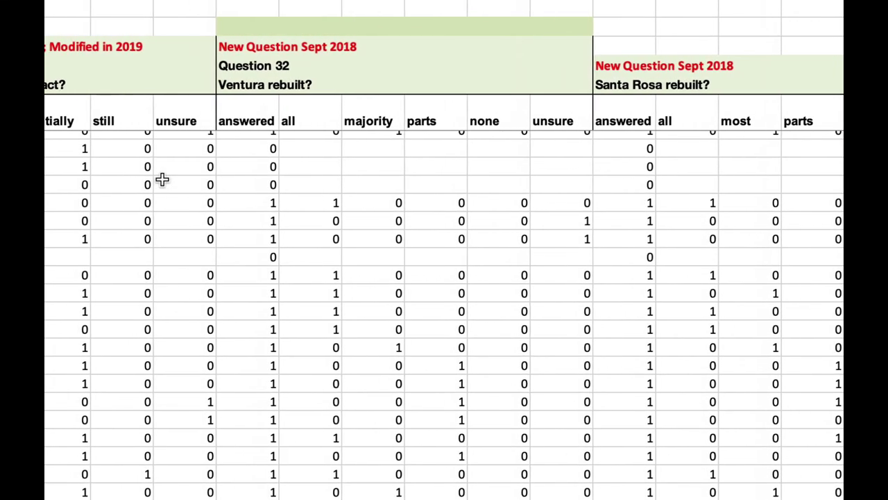
scroll(162, 179, "down", 3)
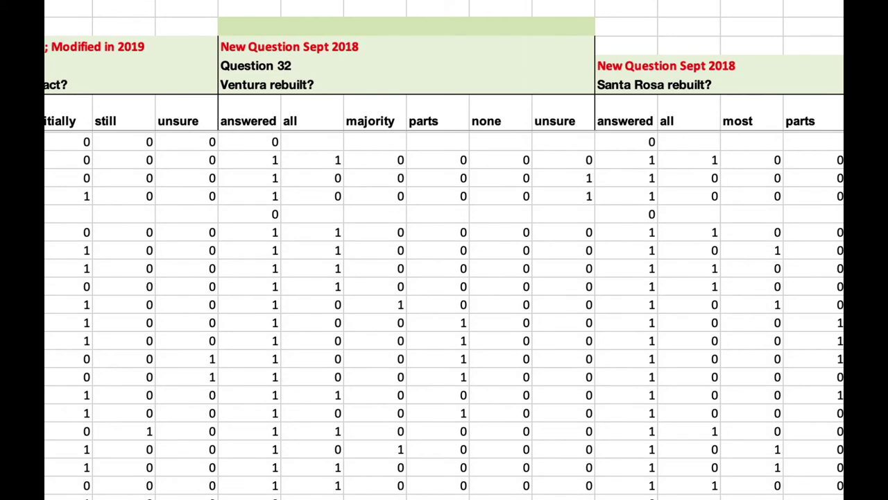
scroll(64, 63, "right", 2)
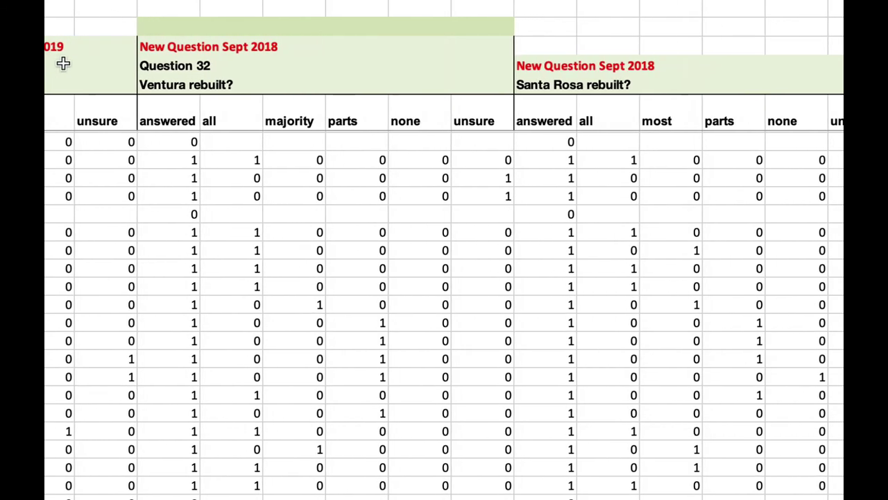
scroll(63, 63, "right", 2)
scroll(143, 62, "right", 2)
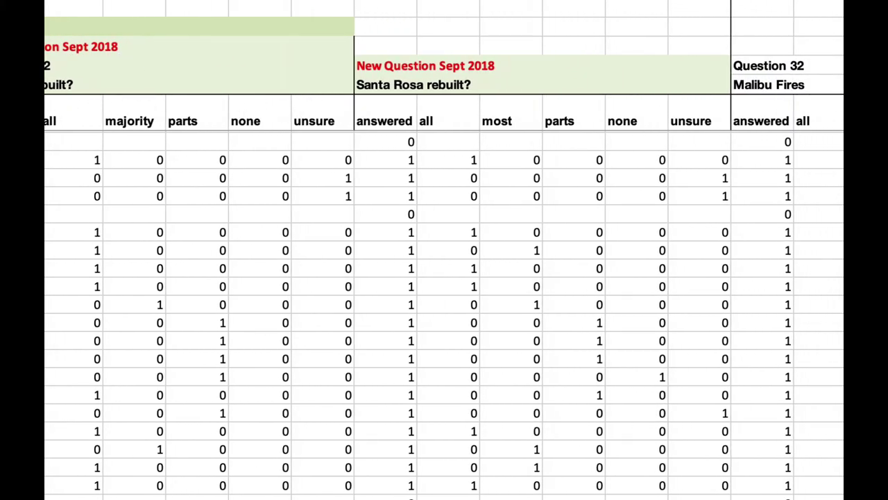
Review the Question 32 Malibu Fires, 32a Malibu post-Woolsey and 32b Paradise post-Camp rebuilding columns.
scroll(409, 104, "right", 13)
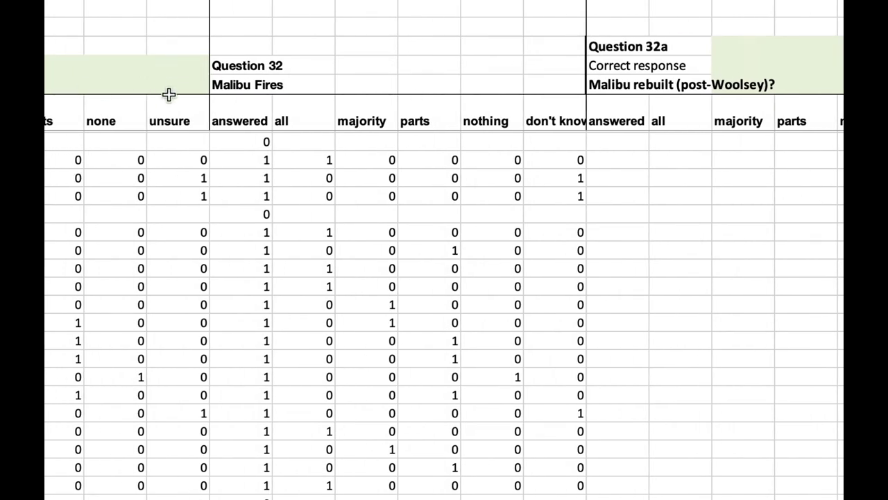
scroll(168, 94, "right", 3)
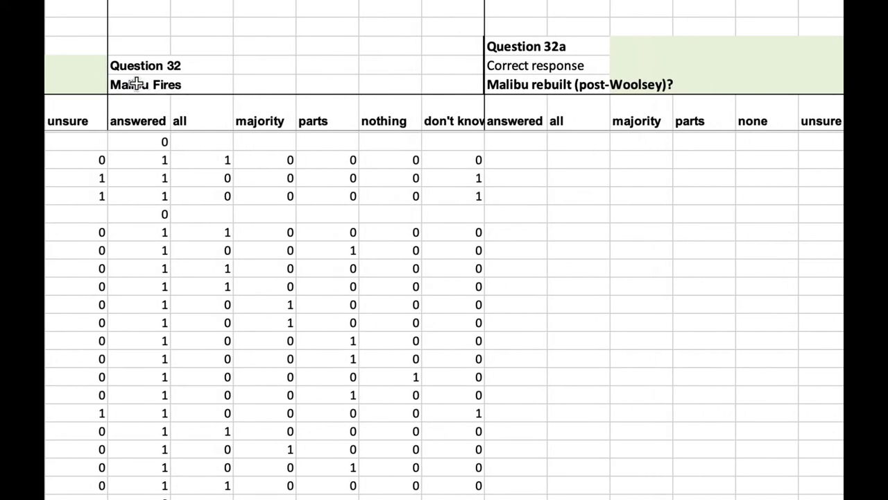
scroll(438, 96, "right", 9)
scroll(438, 96, "right", 1)
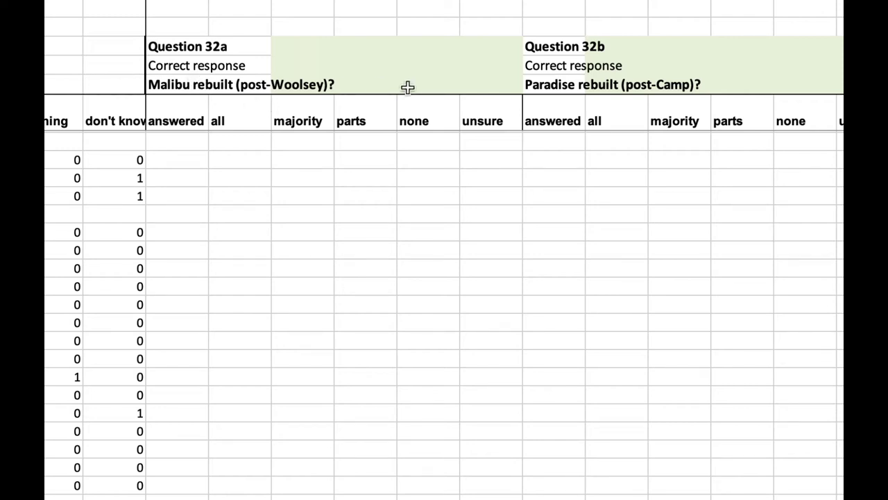
scroll(408, 87, "right", 5)
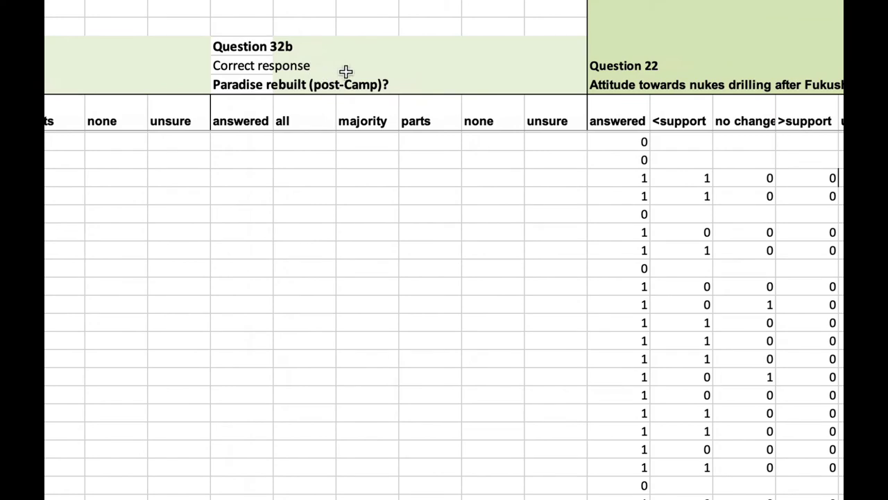
Shade the two Correct response row cells above Question 32b's majority and parts columns in darker green.
left_click_drag(345, 69, 405, 73)
left_click_drag(463, 54, 469, 58)
left_click(470, 61)
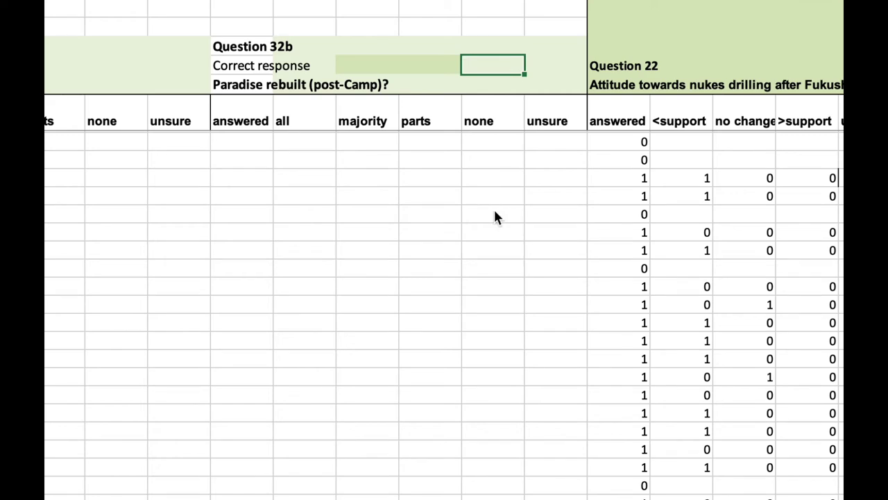
Review the nuclear power columns covering Question 22 Fukushima, concerns about Japan, Question 23 SONGS and Question 43 Diablo Canyon closing.
scroll(493, 217, "right", 10)
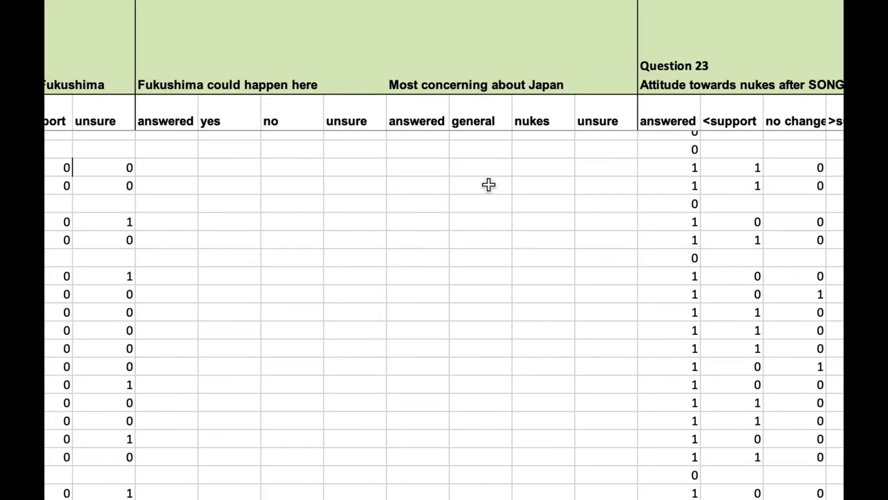
scroll(484, 167, "left", 4)
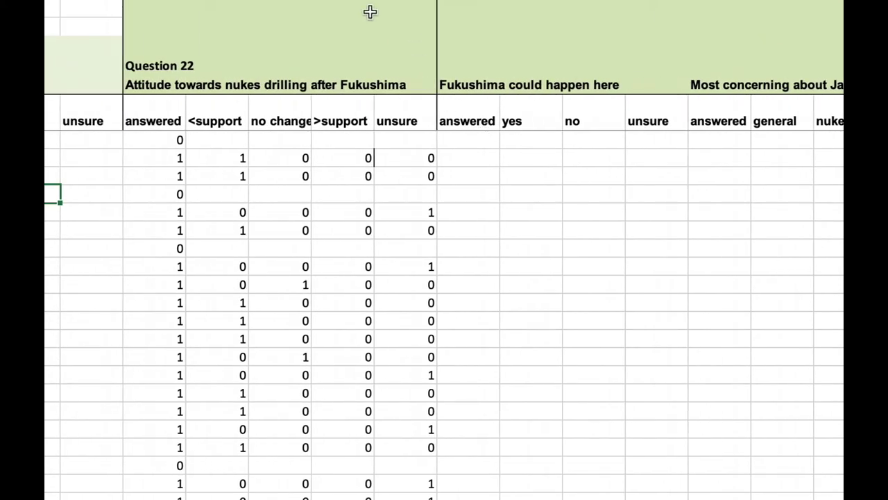
left_click(347, 6)
scroll(347, 6, "right", 5)
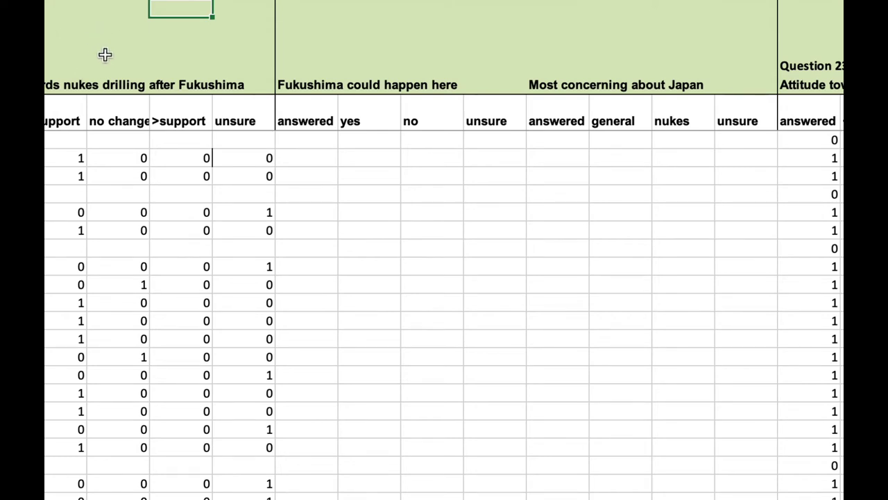
scroll(104, 54, "right", 8)
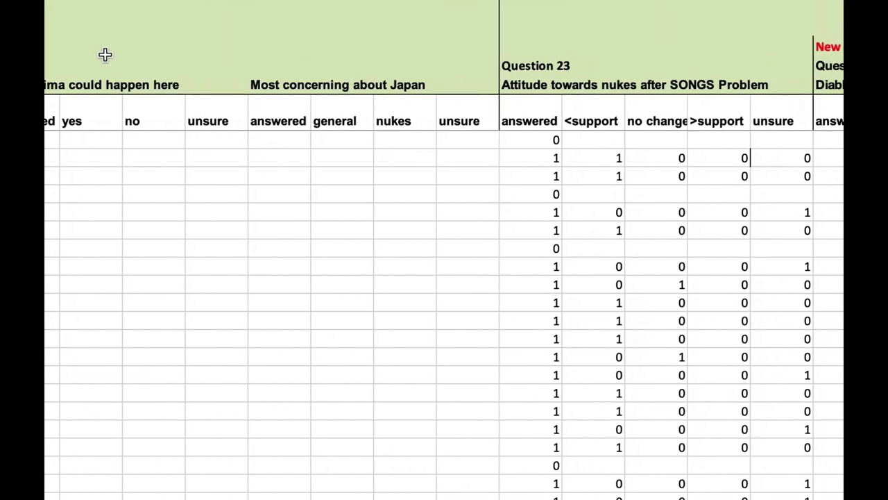
scroll(105, 54, "right", 1)
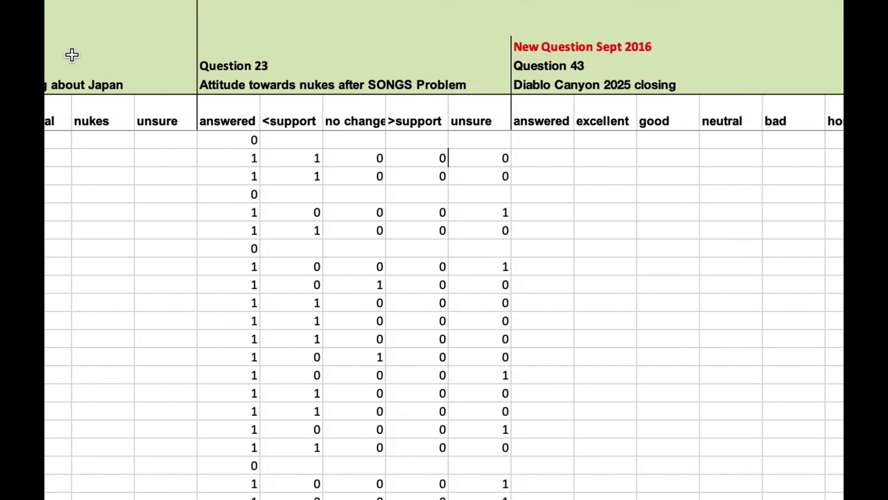
scroll(46, 54, "right", 7)
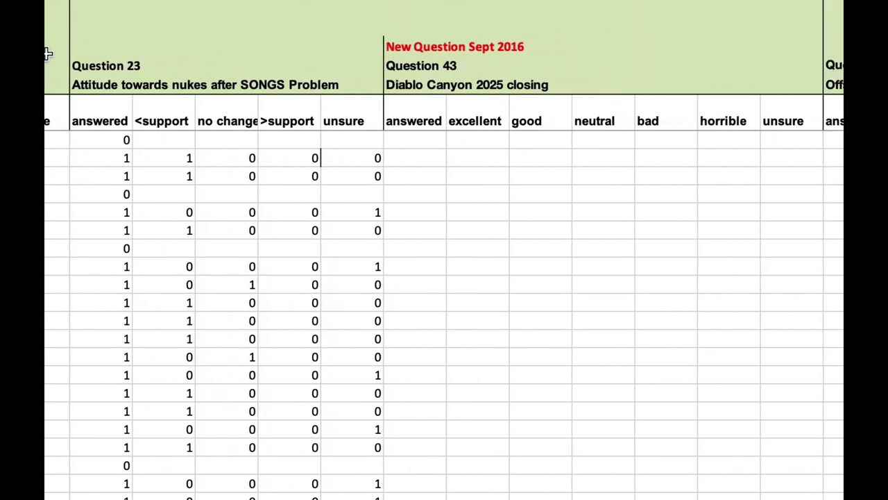
Review the Question 15 offshore oil drilling columns and their expand, cont, red, elim and unsure response codes.
scroll(47, 53, "right", 2)
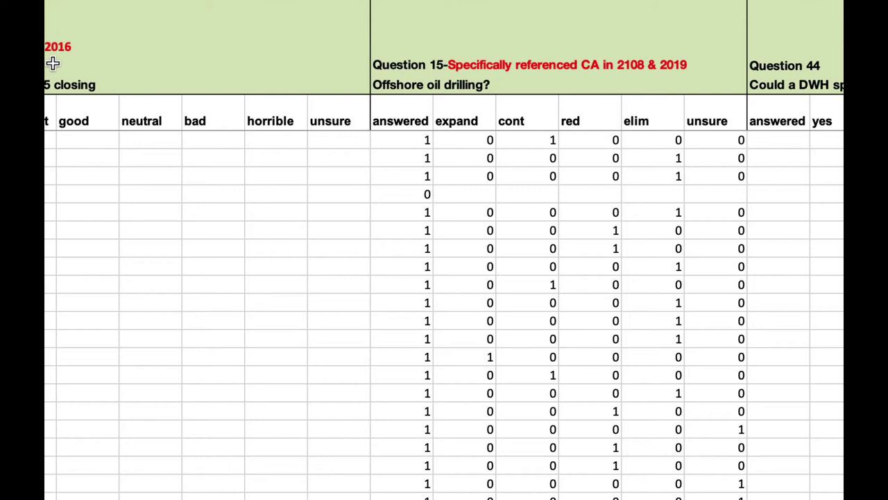
scroll(53, 64, "right", 2)
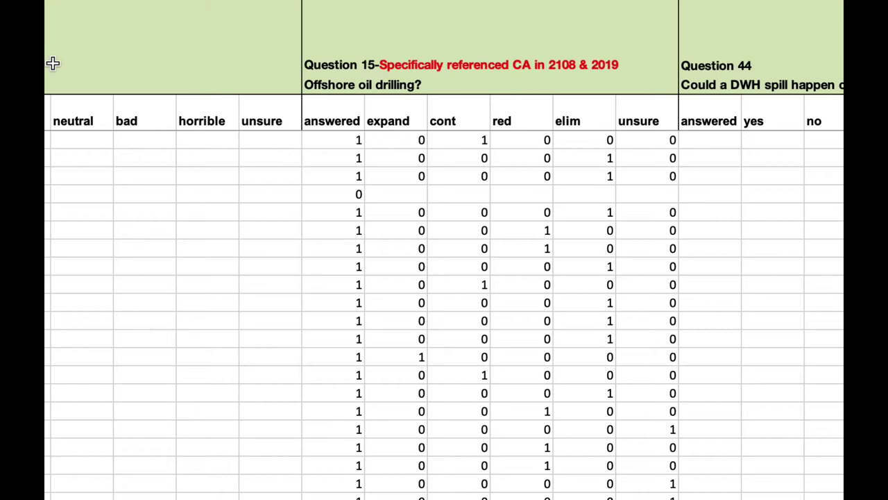
scroll(53, 64, "right", 2)
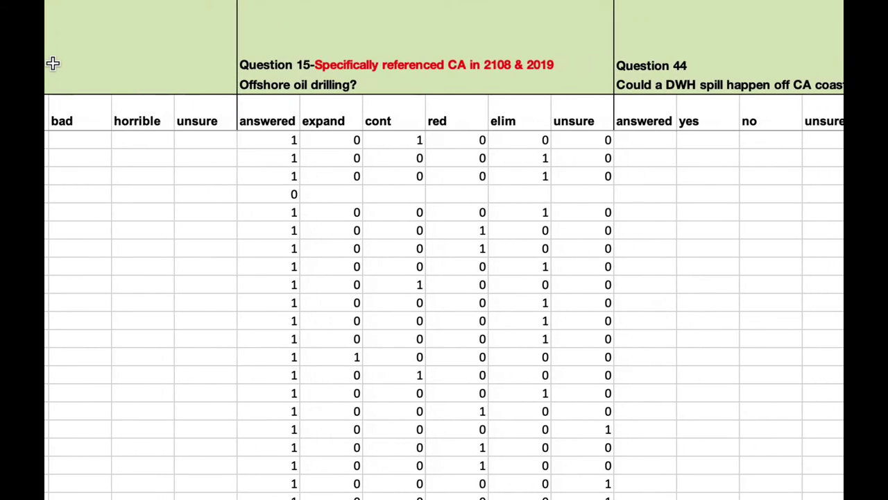
Review the Question 44 DWH spill columns and the joint response columns for the BP, Refugio and 1969 SB oil spills.
scroll(53, 63, "right", 14)
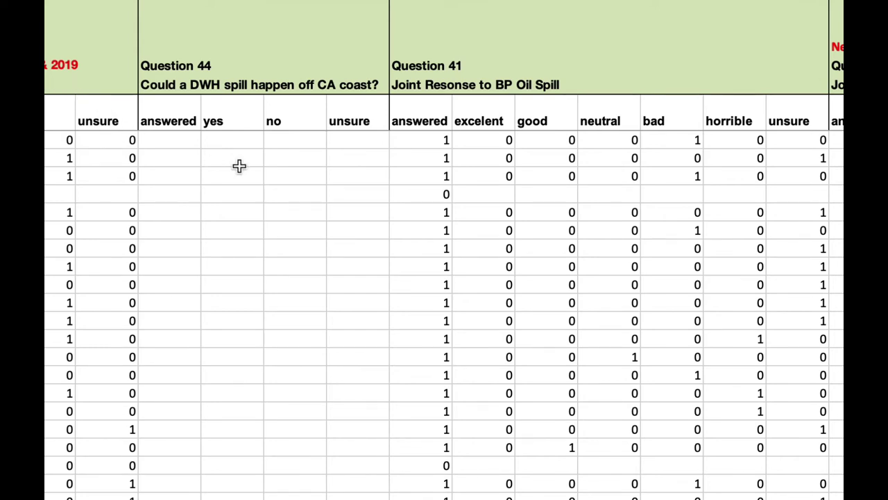
scroll(239, 166, "right", 6)
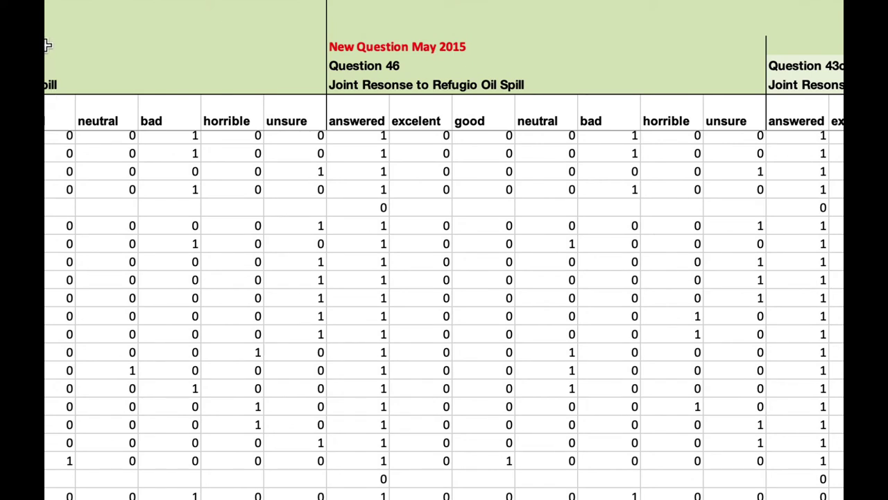
scroll(47, 45, "right", 8)
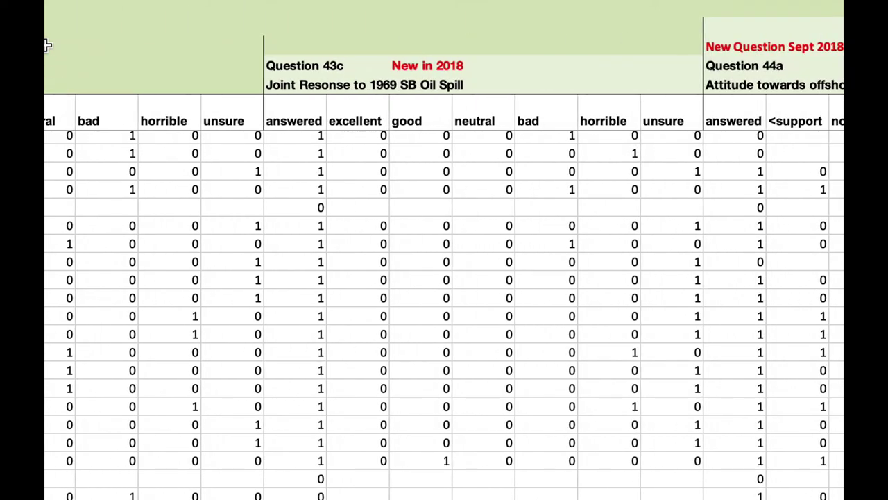
Review the Question 44 series on attitudes towards drilling, from 44a after the 1969 SB spill through 44e after Aliso Canyon.
scroll(46, 45, "right", 5)
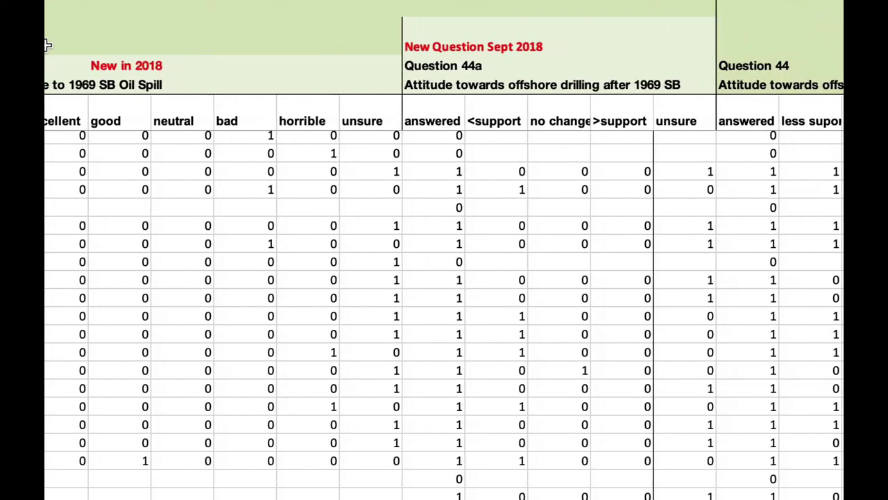
scroll(47, 46, "right", 1)
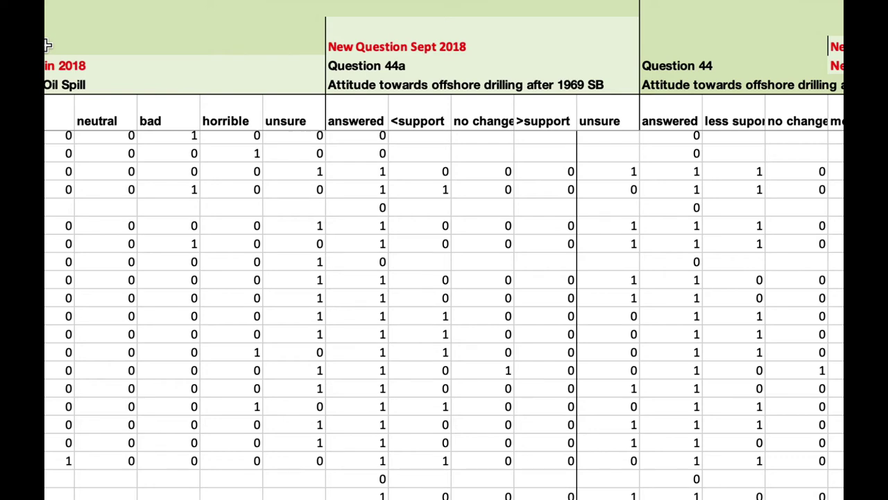
scroll(47, 45, "right", 3)
scroll(47, 46, "right", 3)
scroll(84, 59, "right", 5)
scroll(91, 61, "right", 3)
scroll(66, 66, "right", 4)
scroll(66, 66, "right", 3)
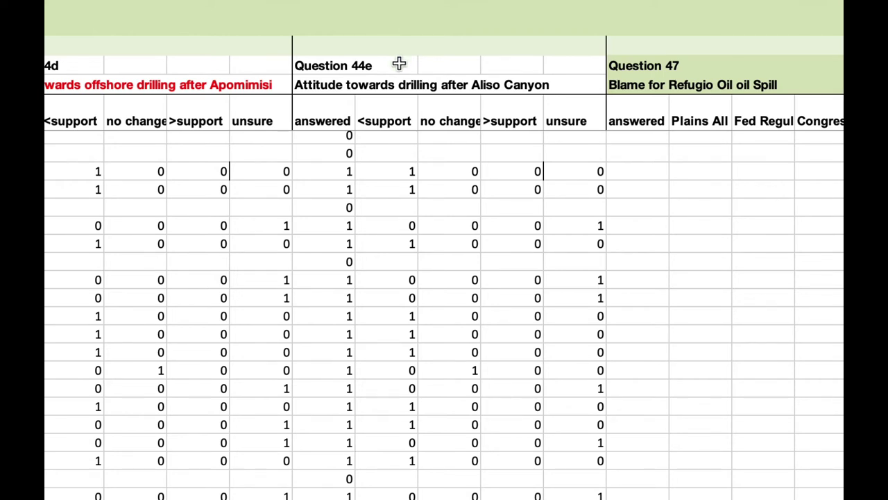
Review the Question 47 and Question 43 columns assigning blame for the Refugio and Gulf oil spills.
scroll(399, 64, "right", 5)
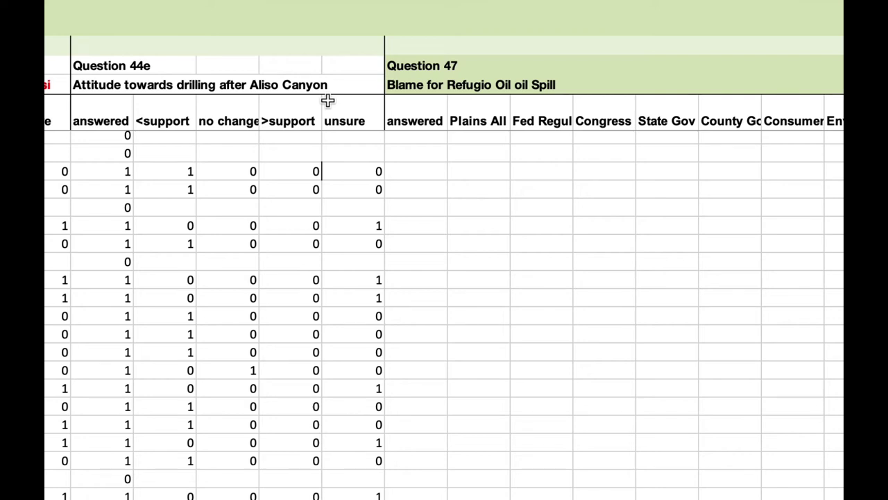
scroll(328, 101, "right", 8)
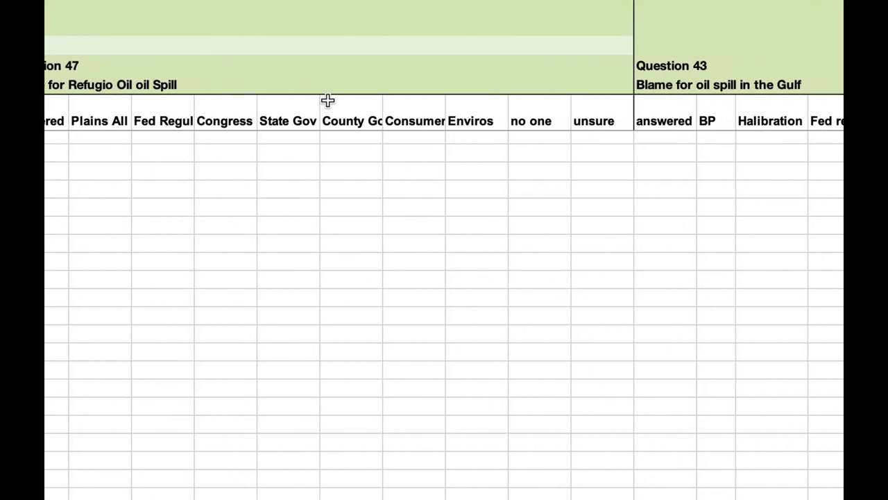
scroll(328, 100, "right", 10)
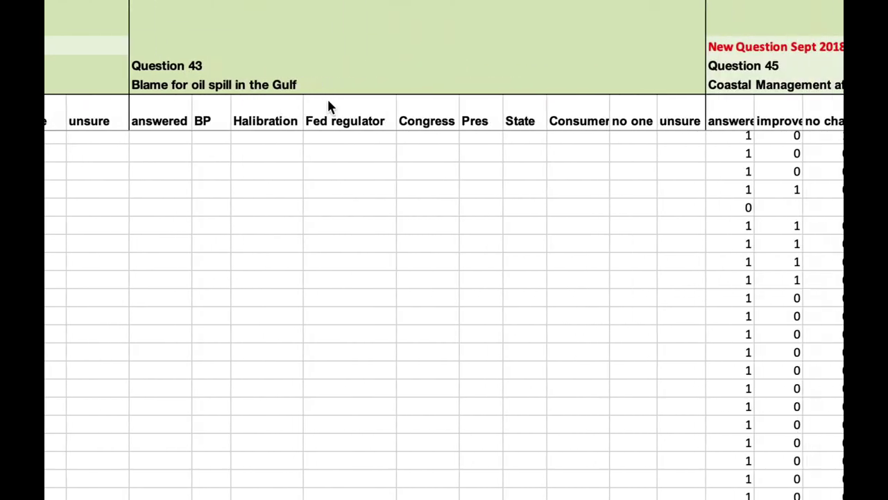
Review the Question 45 coastal management columns and how Question 3 comments on the 1969 coast event are coded in the Oil Spill column.
scroll(327, 96, "right", 10)
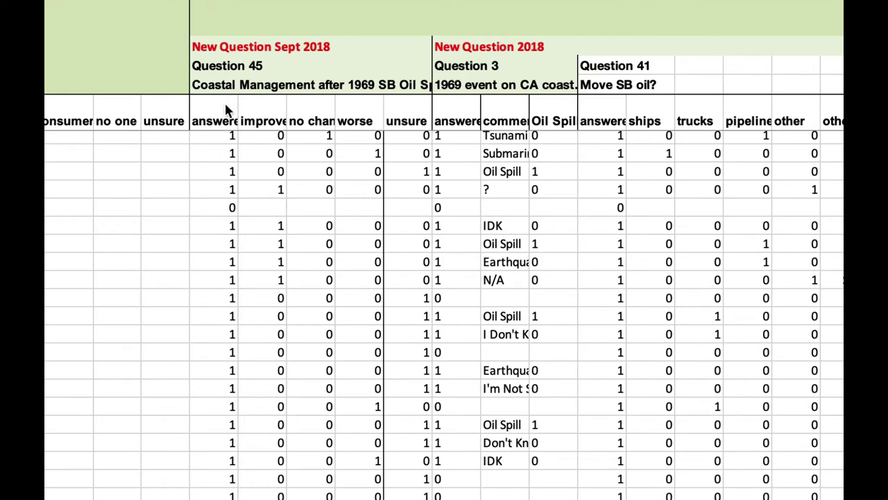
scroll(227, 101, "right", 5)
scroll(229, 111, "right", 4)
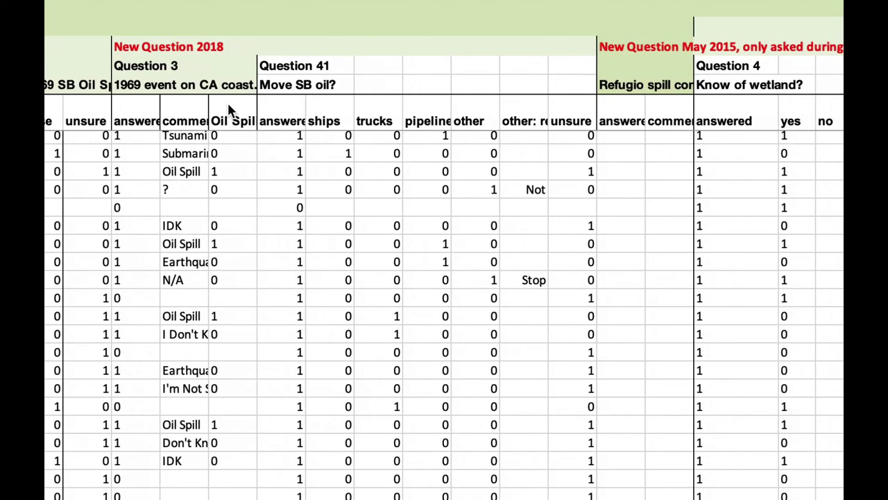
left_click(165, 106)
scroll(162, 99, "right", 1)
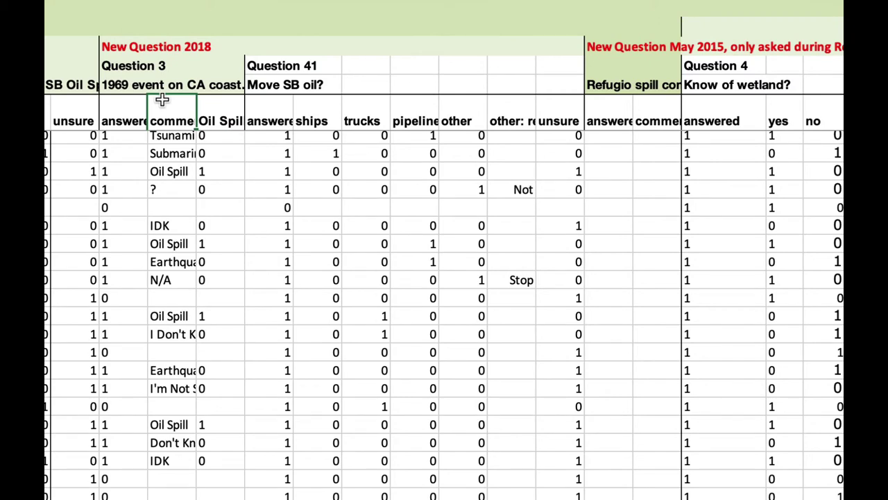
left_click(226, 153)
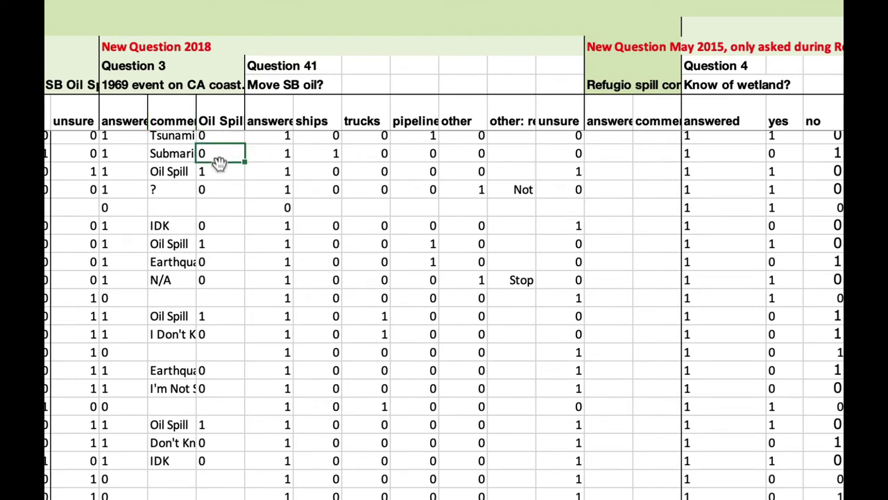
left_click(220, 172)
left_click(220, 189)
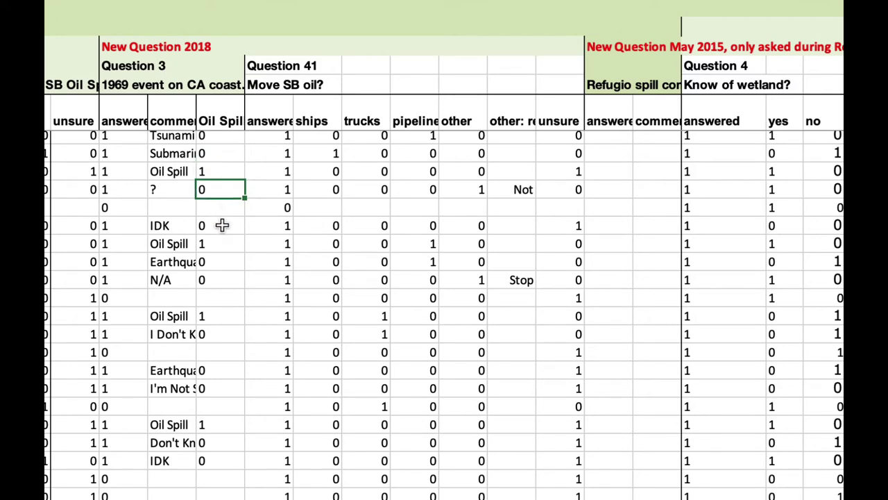
Review the Question 41 columns on moving SB oil and the Refugio spill comments columns.
scroll(221, 225, "right", 5)
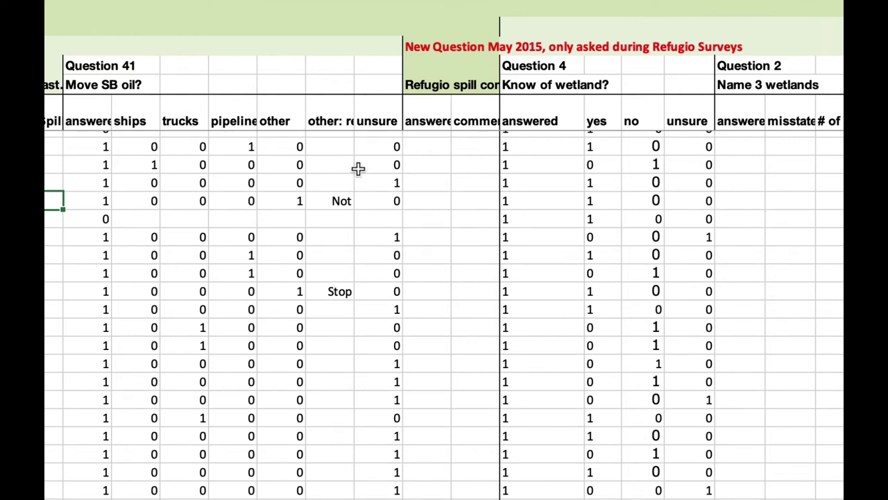
scroll(358, 169, "right", 5)
left_click(198, 85)
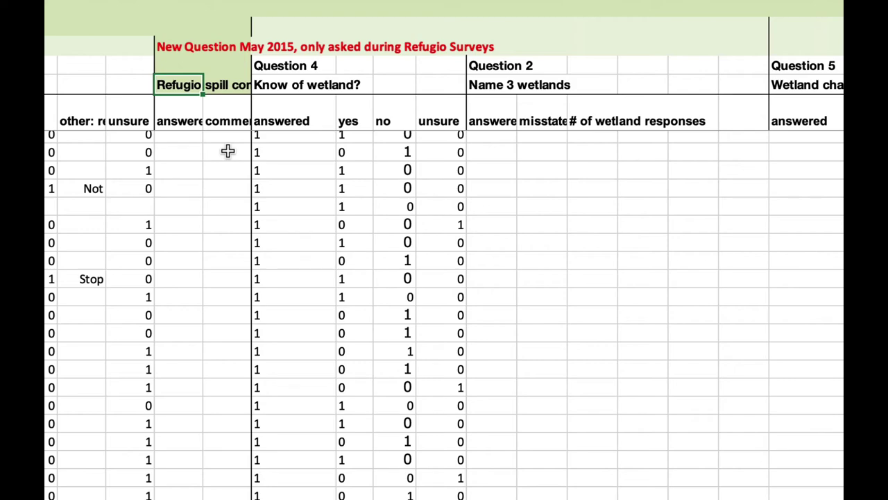
Review the Wetlands section's Question 4 awareness columns and the Question 2 columns for naming three wetlands, including the misstated column.
scroll(228, 150, "right", 3)
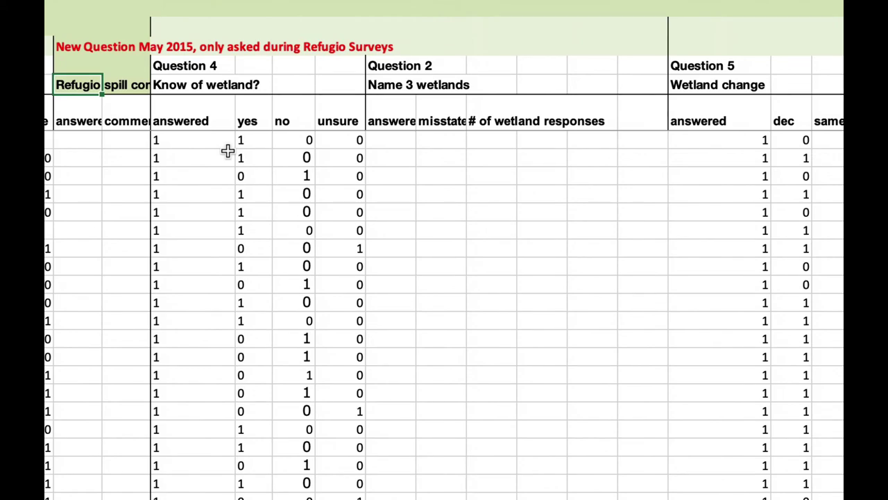
scroll(228, 151, "right", 5)
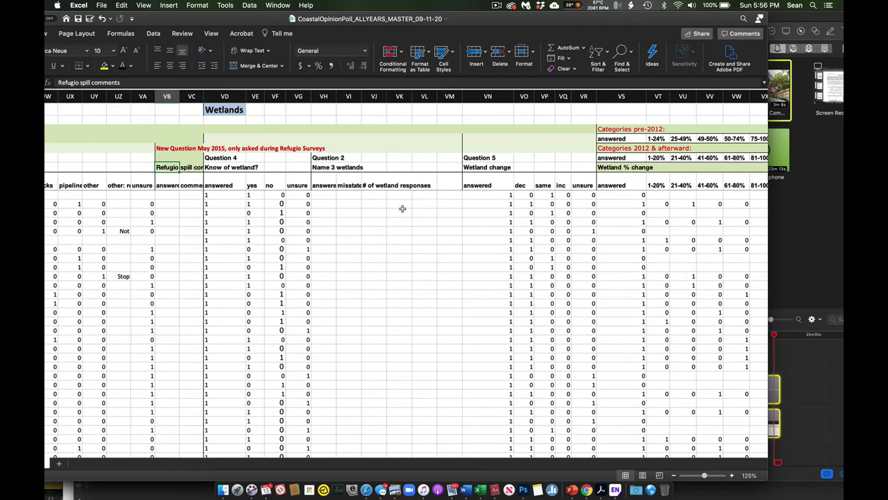
scroll(392, 205, "right", 3)
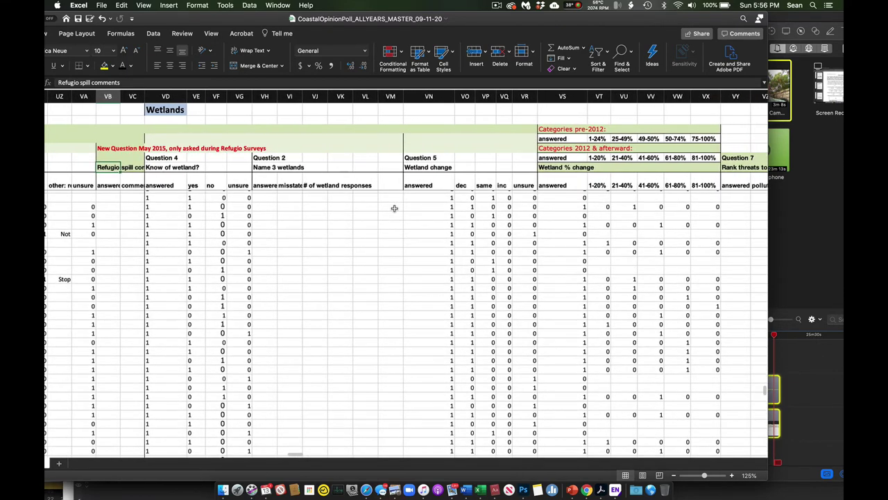
left_click(295, 184)
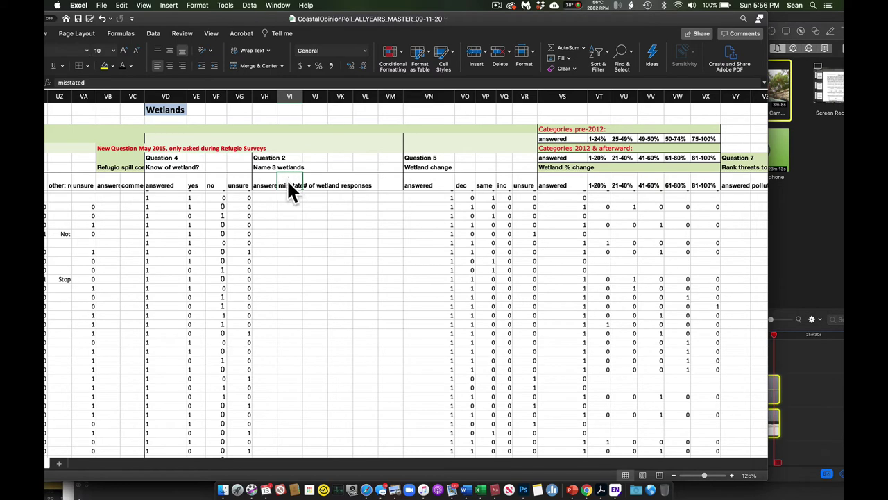
Review the Question 5 wetland change columns and the wetland % change categories for pre-2012 and for 2012 onward.
scroll(381, 201, "right", 1)
scroll(381, 201, "right", 5)
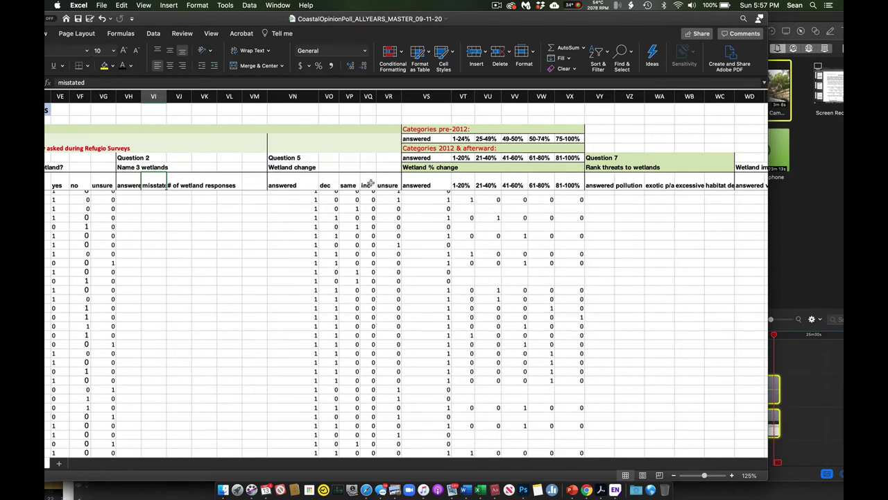
scroll(442, 216, "right", 5)
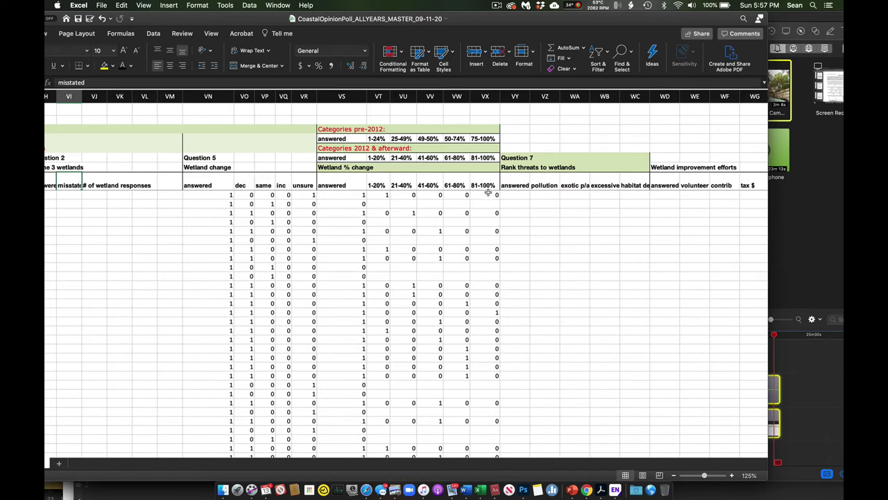
Review the Question 7 wetland threat rankings, the wetland improvement efforts and the dollar amounts for wetland fixing.
scroll(561, 222, "right", 5)
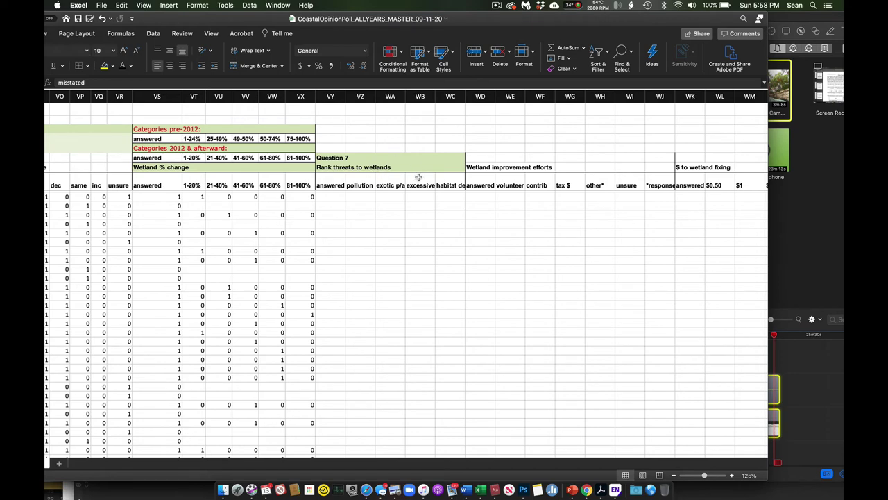
scroll(418, 177, "right", 8)
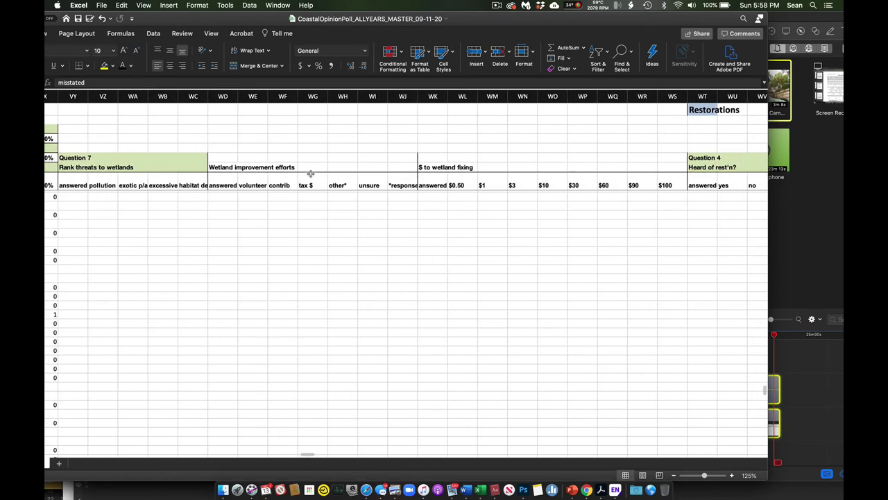
scroll(292, 175, "right", 3)
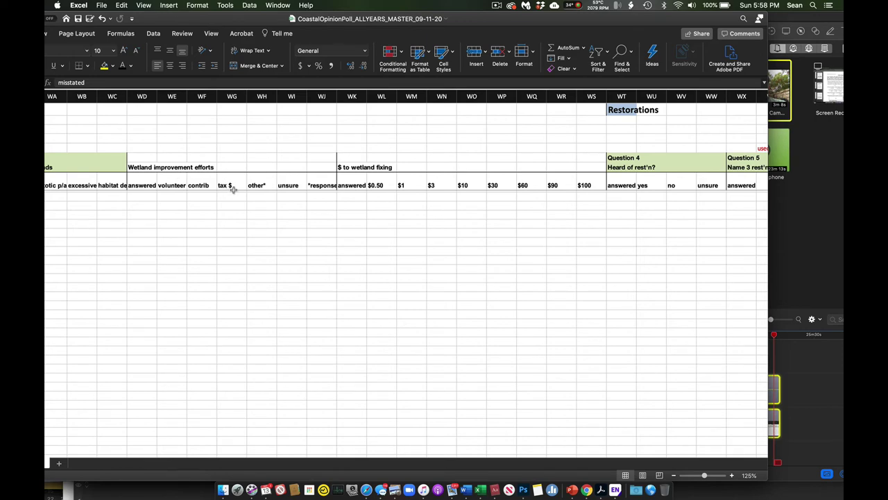
scroll(313, 238, "right", 5)
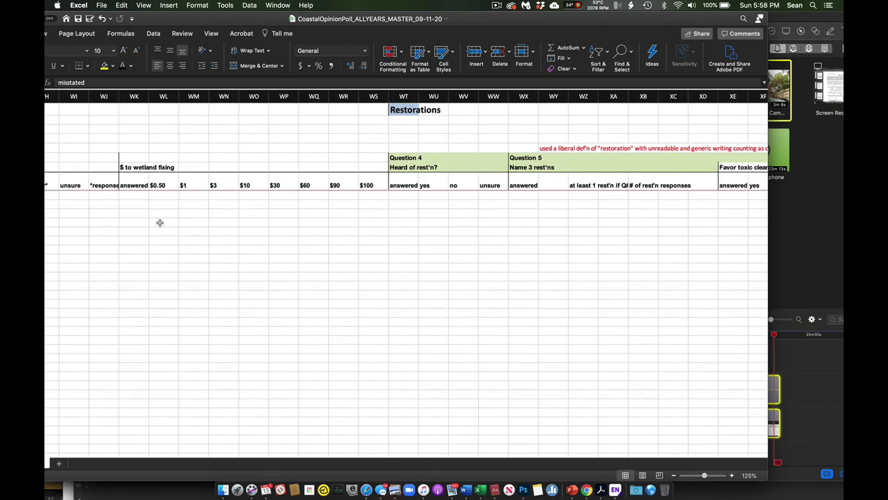
scroll(159, 222, "right", 1)
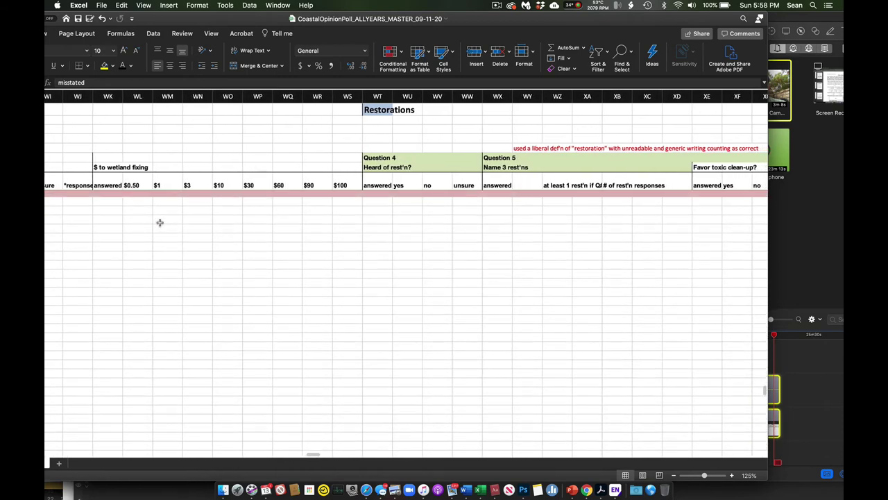
scroll(159, 222, "left", 1)
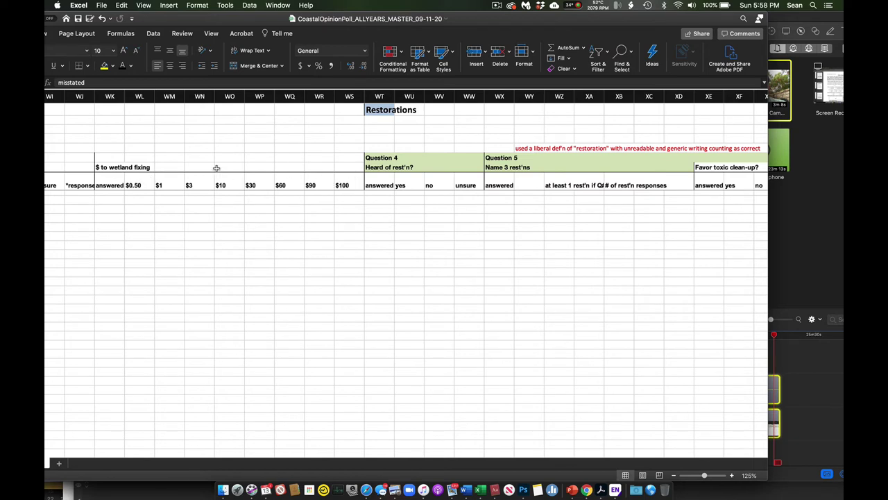
scroll(214, 168, "left", 2)
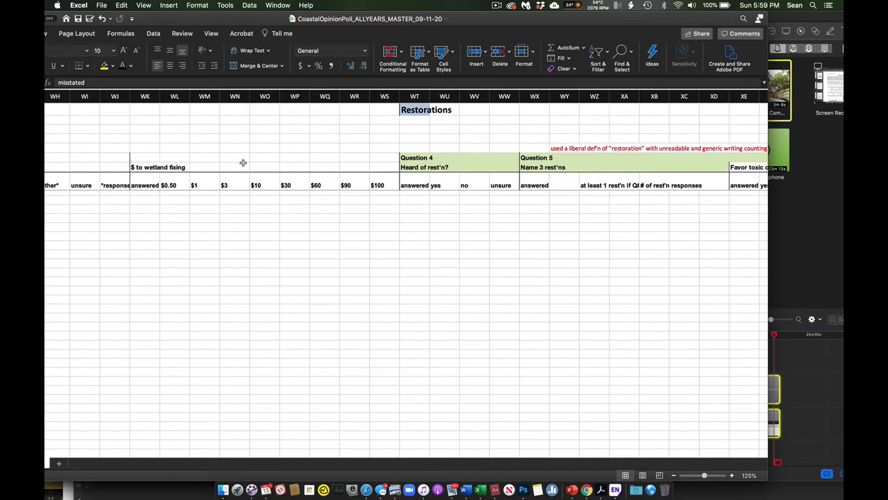
scroll(243, 162, "right", 3)
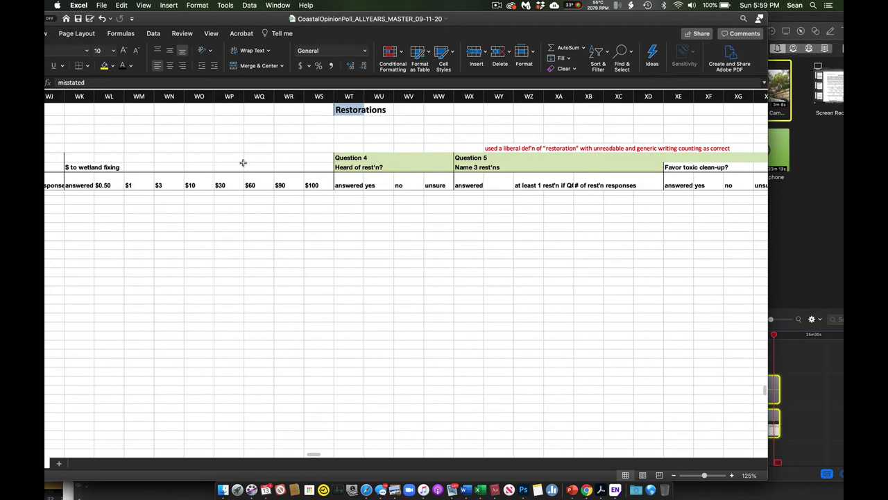
Review the Restorations section's Question 4 and Question 5 columns and the columns on favoring toxic clean-up.
scroll(243, 163, "right", 8)
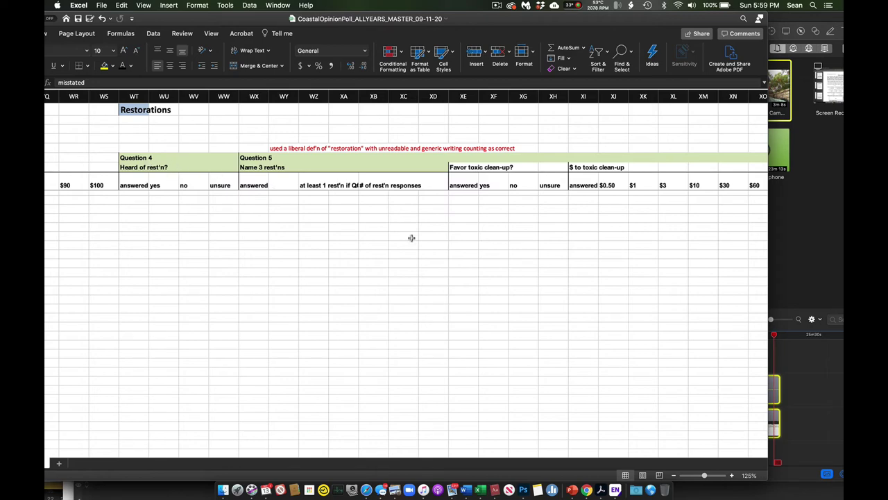
scroll(410, 238, "right", 8)
scroll(307, 212, "left", 1)
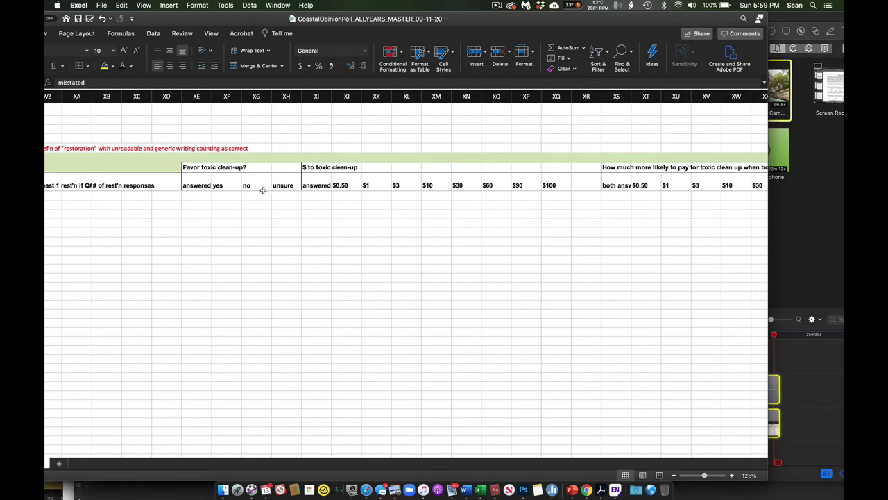
Examine the dollar columns for toxic clean-up and the comparison of willingness to pay when both questions were answered.
scroll(310, 243, "right", 5)
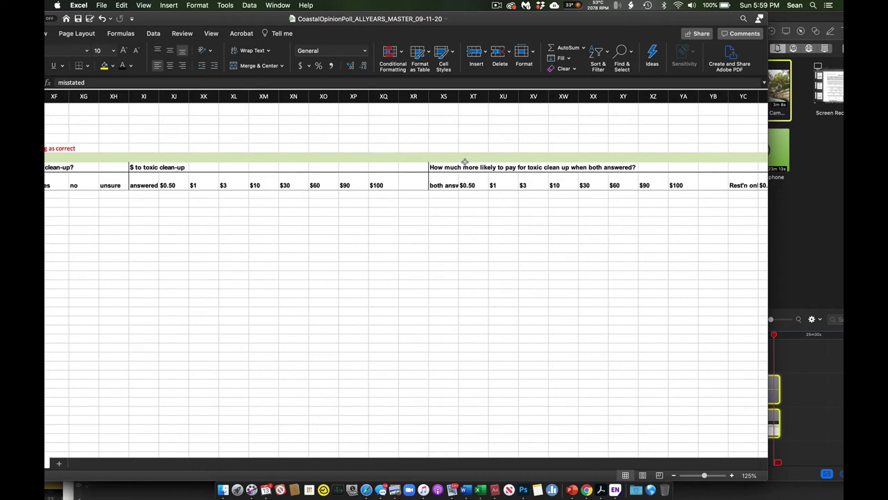
left_click(455, 167)
left_click(684, 184)
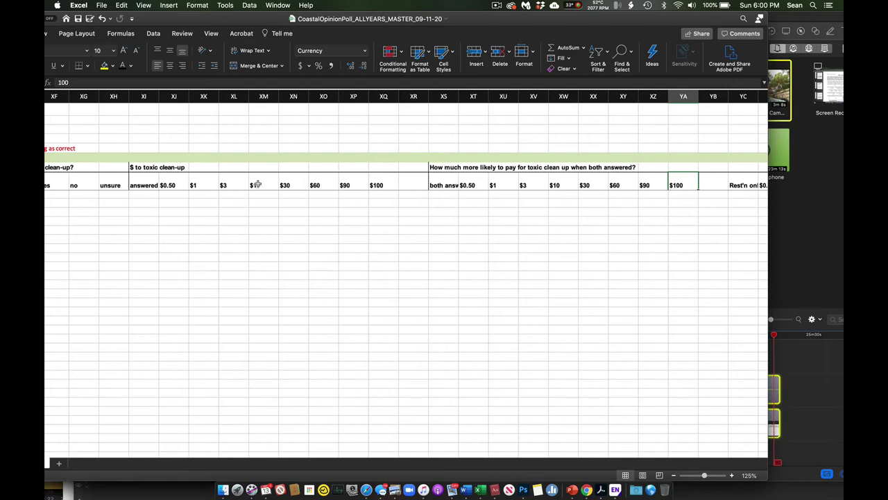
scroll(333, 269, "right", 10)
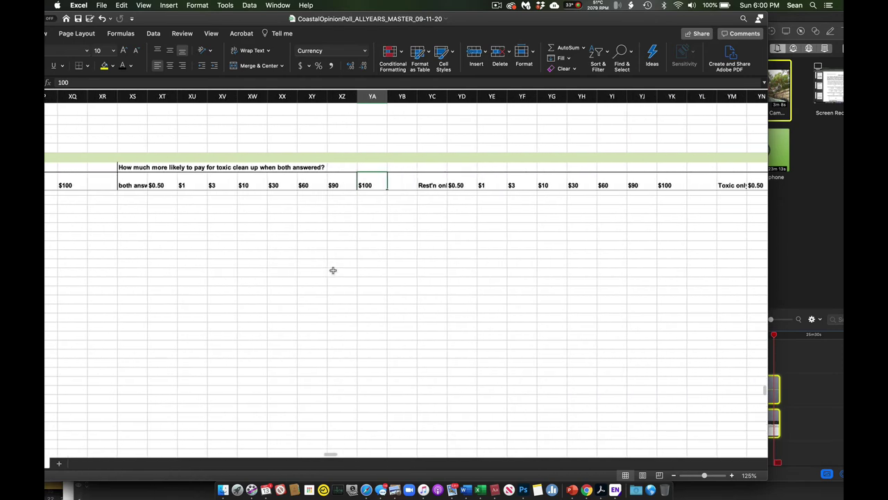
scroll(333, 270, "right", 6)
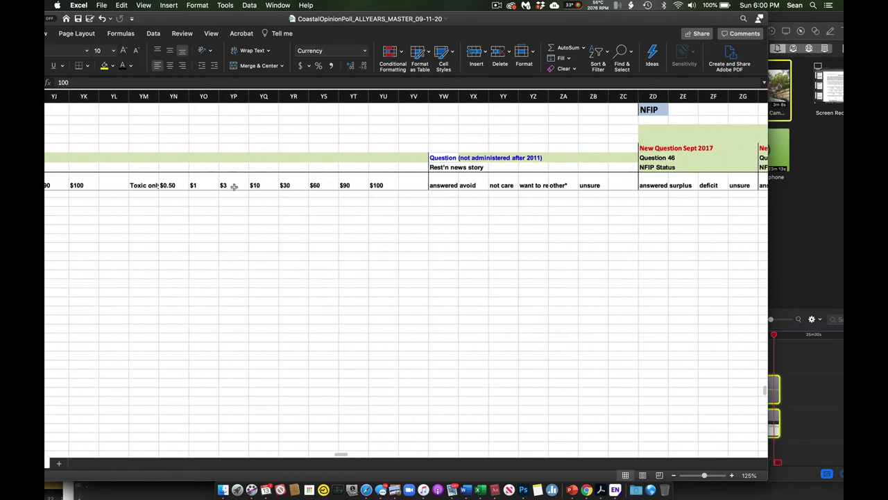
Review the restoration news story columns, the NFIP status and taxes questions 46 and 47, and the Question 3 coastal flooding columns.
scroll(228, 189, "right", 6)
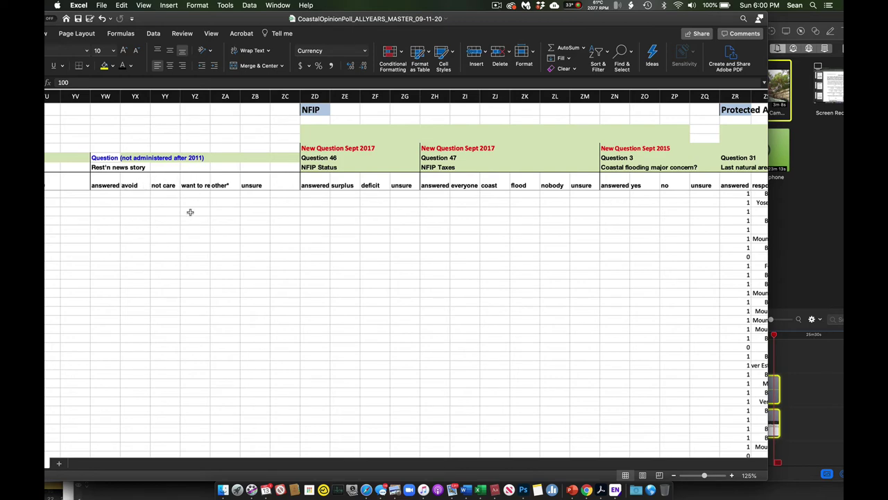
scroll(189, 228, "right", 3)
scroll(189, 229, "right", 3)
scroll(189, 229, "down", 1)
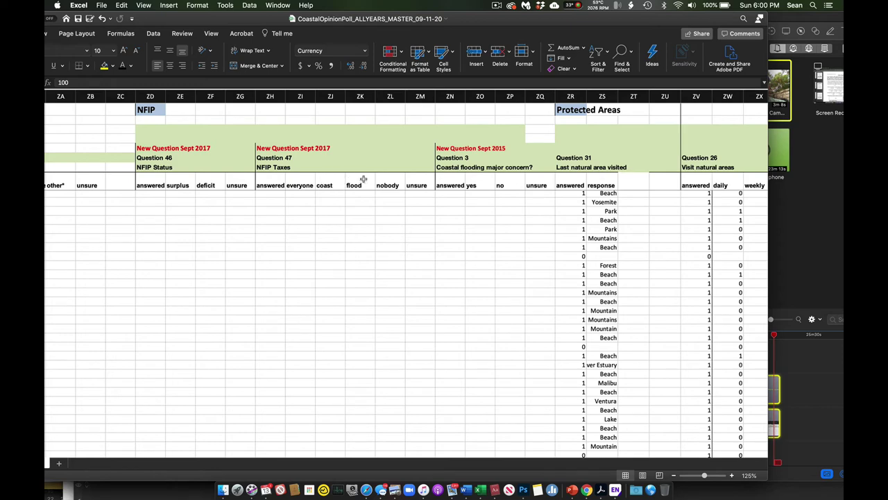
scroll(416, 220, "right", 7)
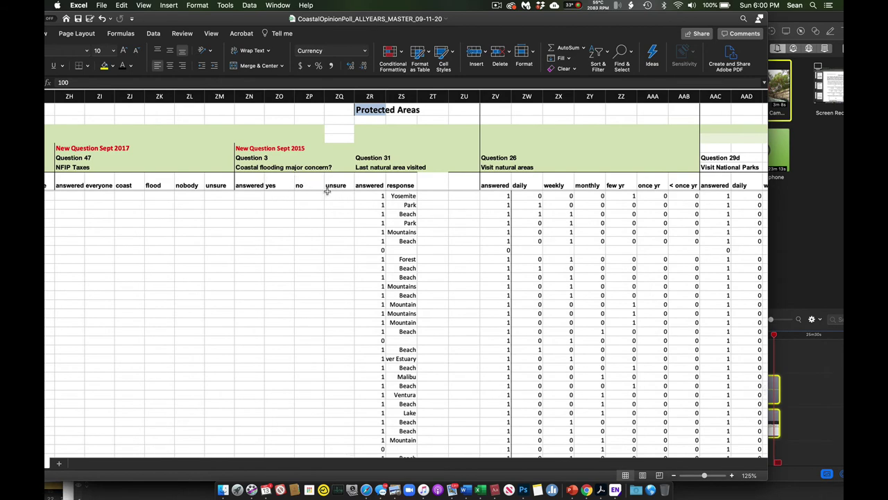
Examine the Question 31 free-text responses on the last natural area visited in the Protected Areas section.
scroll(340, 271, "right", 5)
scroll(339, 271, "right", 3)
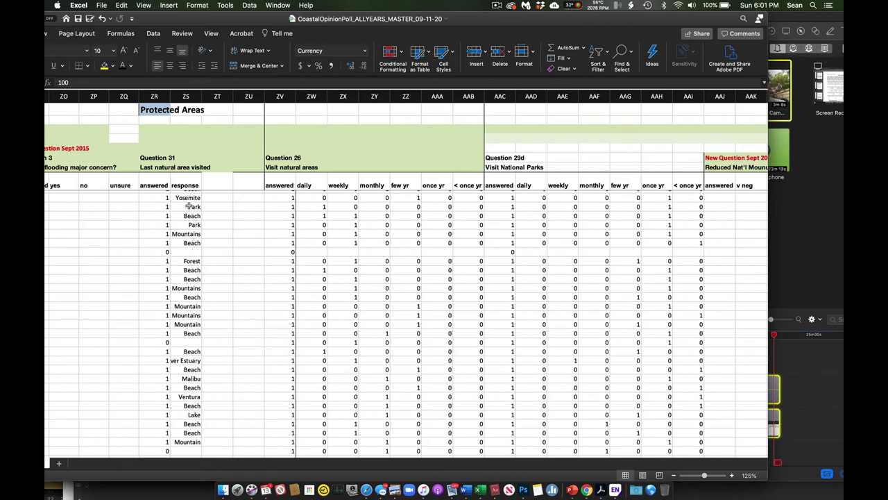
left_click(189, 206)
left_click(188, 270)
left_click(183, 308)
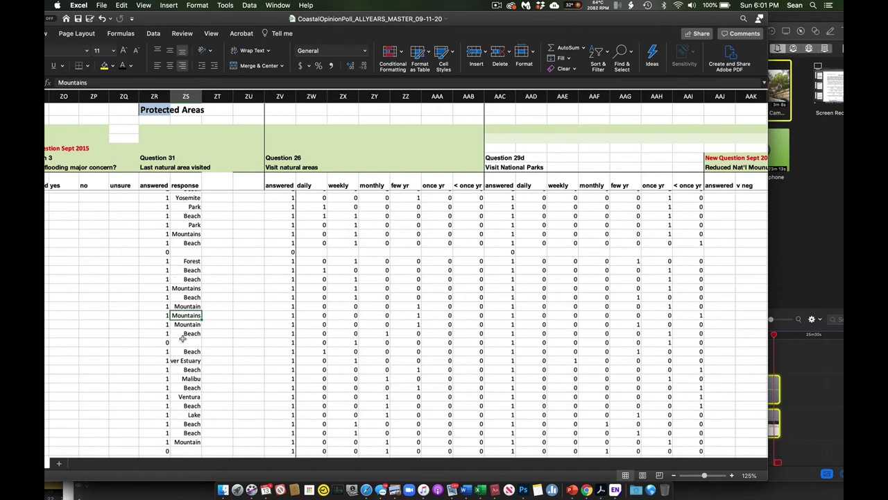
left_click(183, 360)
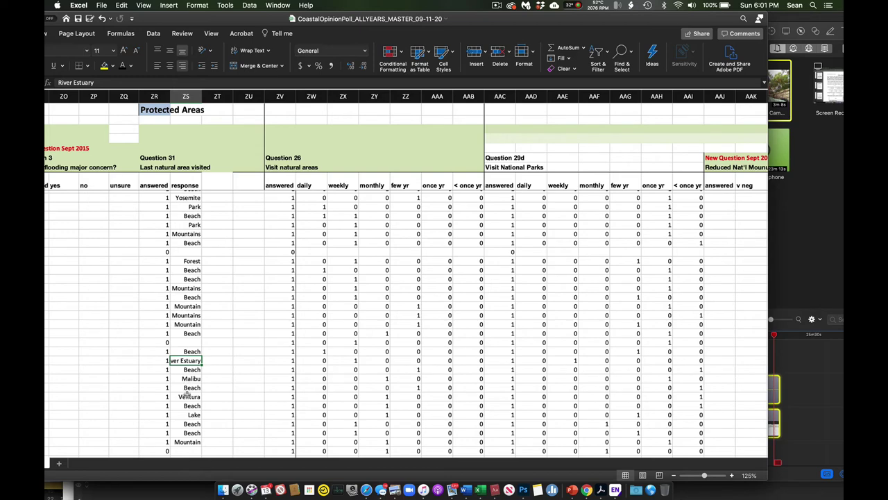
scroll(186, 394, "up", 1)
scroll(186, 393, "right", 2)
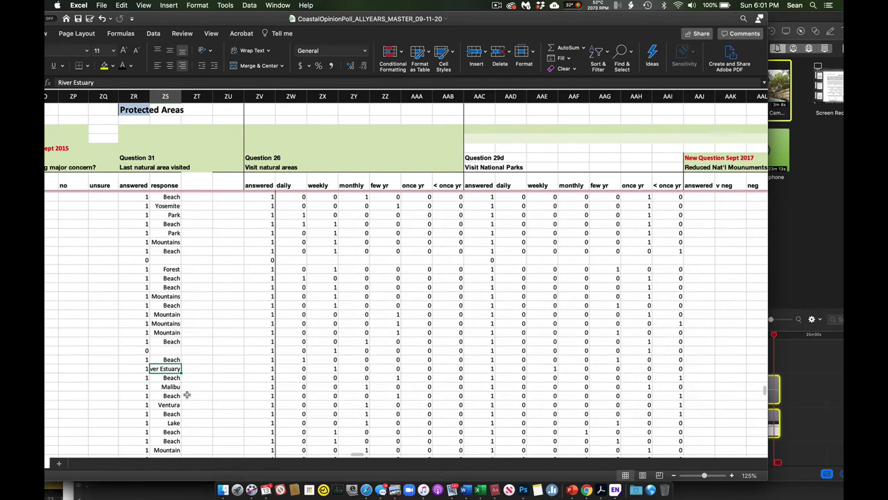
left_click(167, 214)
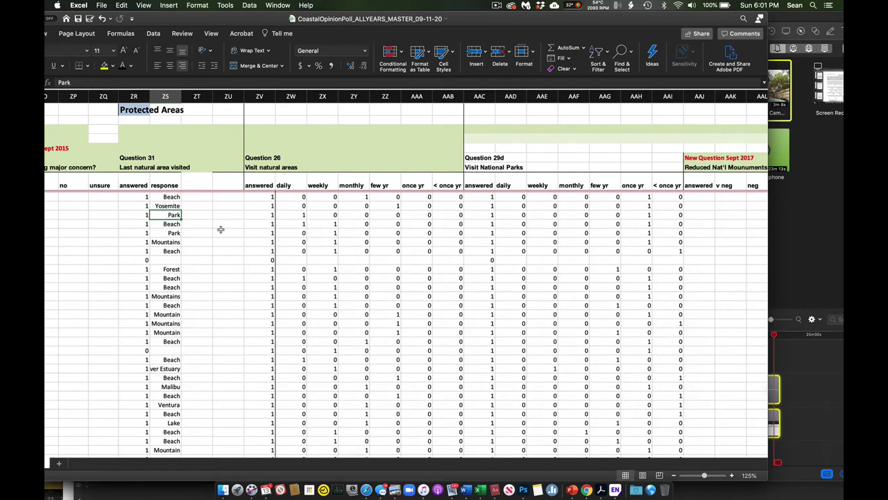
Review the Question 26 columns on visiting natural areas and the Question 29d columns on visiting National Parks.
scroll(220, 229, "right", 2)
scroll(220, 229, "down", 1)
scroll(220, 229, "up", 1)
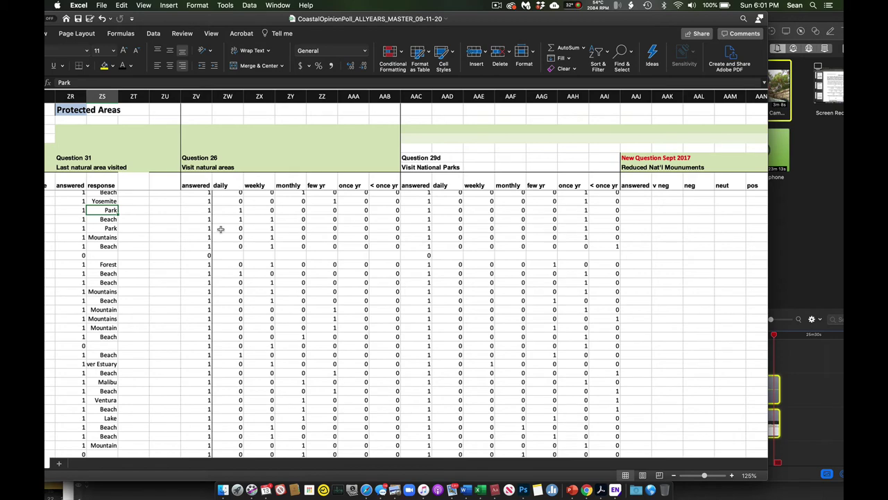
scroll(220, 229, "right", 8)
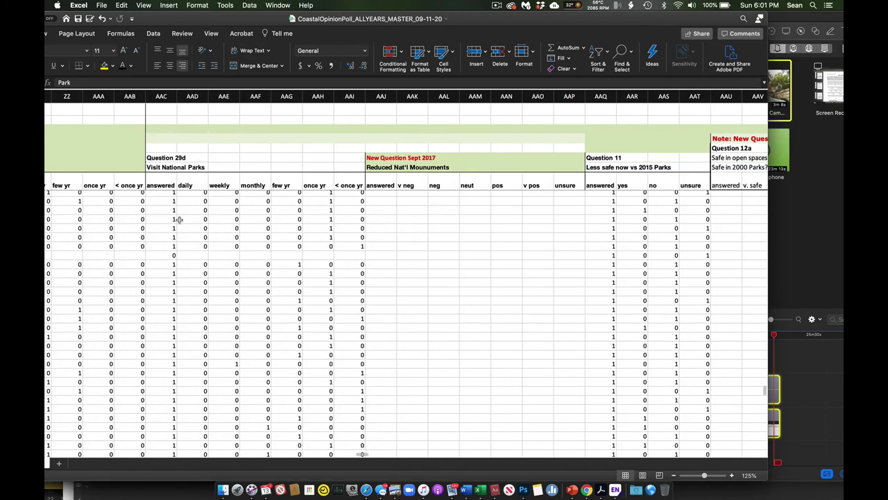
scroll(291, 216, "right", 3)
scroll(305, 217, "right", 1)
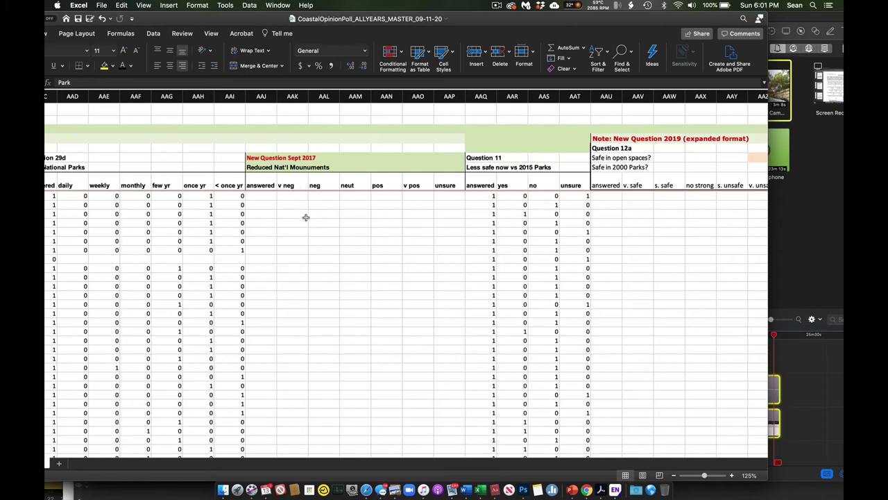
scroll(309, 226, "right", 1)
scroll(309, 227, "up", 1)
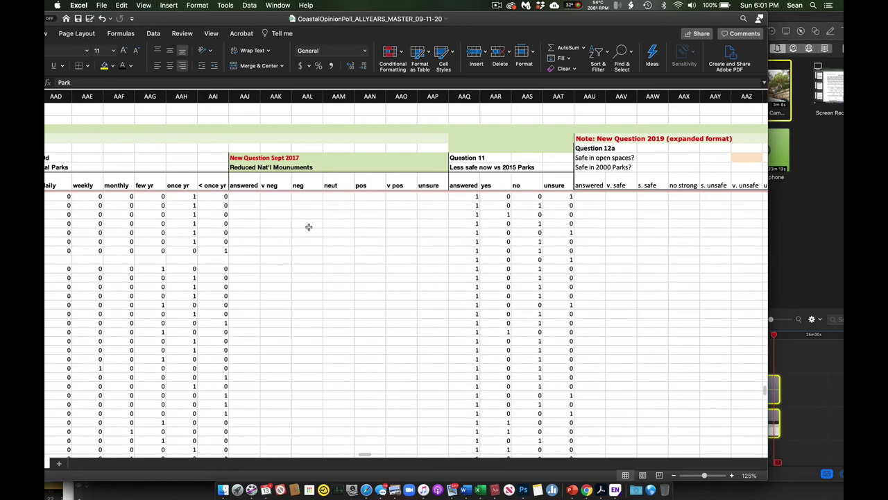
Review the September 2017 reduced national monuments columns and the Question 11 columns comparing park safety with 2015.
scroll(310, 236, "right", 3)
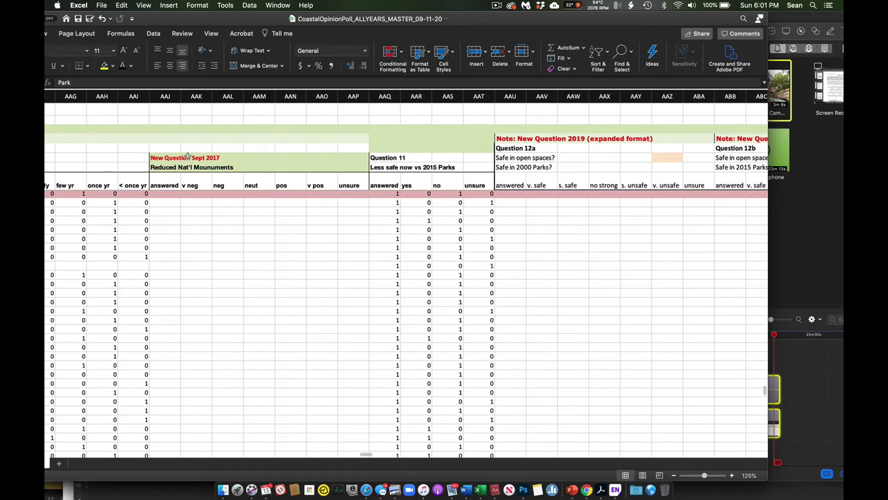
scroll(229, 168, "right", 3)
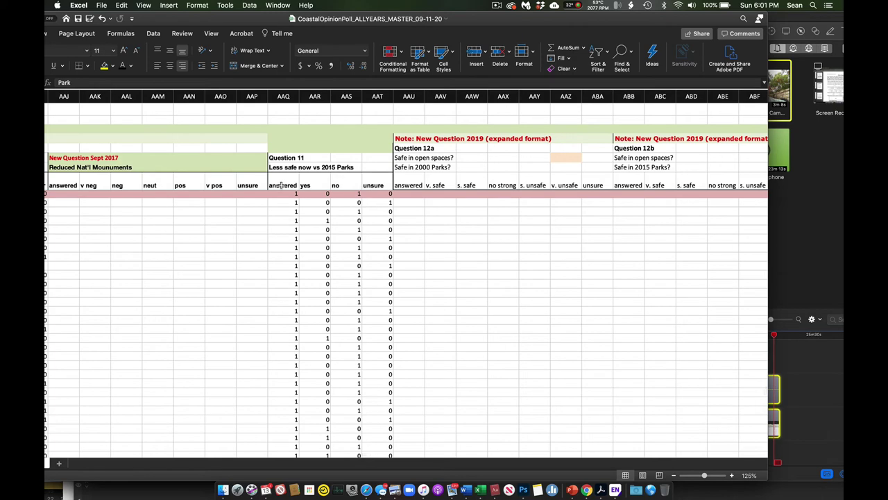
scroll(288, 211, "right", 1)
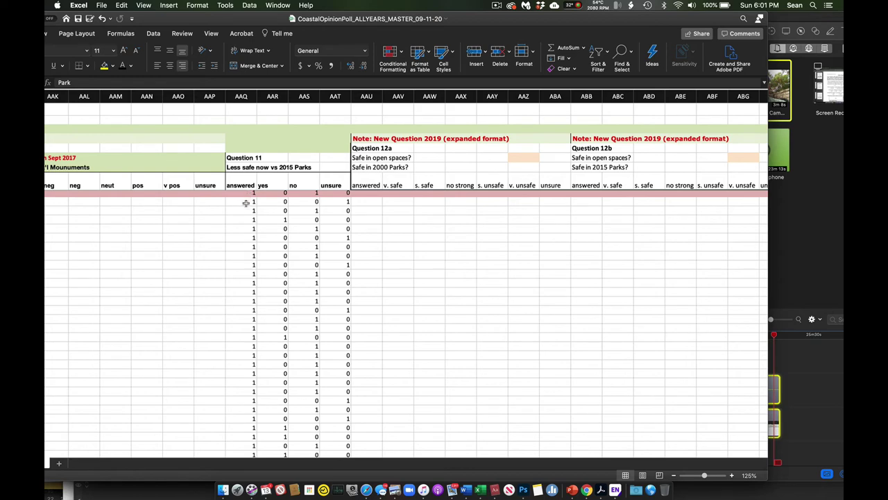
scroll(245, 209, "down", 1)
scroll(246, 209, "down", 1)
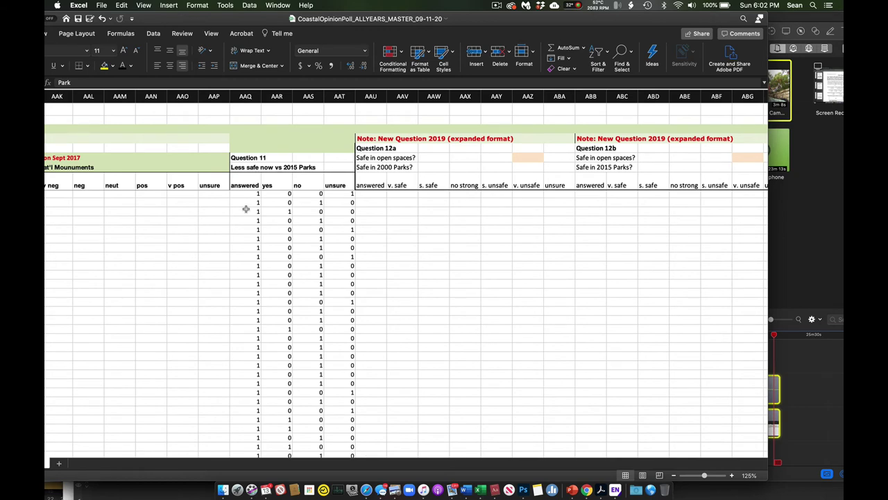
scroll(246, 209, "down", 1)
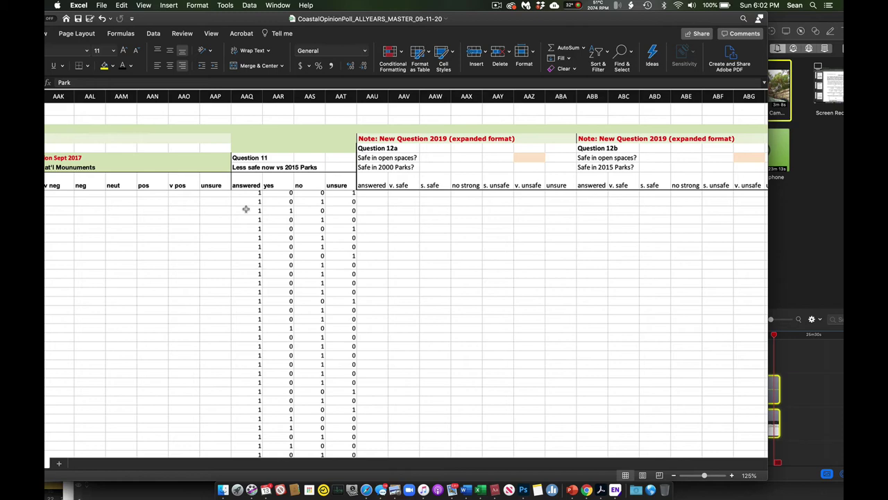
Examine the 2019 expanded-format Questions 12a, 12b and 12c on feeling safe in open spaces and parks in 2000, 2015 and 2019.
scroll(245, 209, "right", 3)
scroll(246, 209, "right", 3)
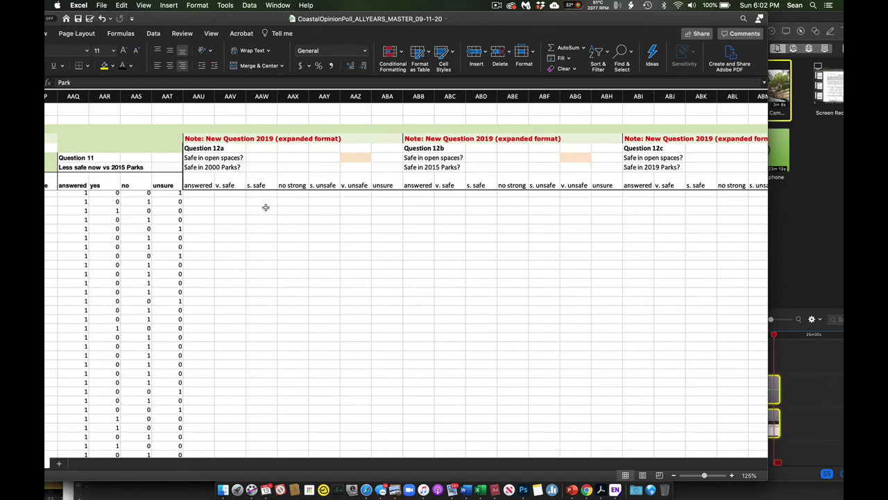
left_click(200, 170)
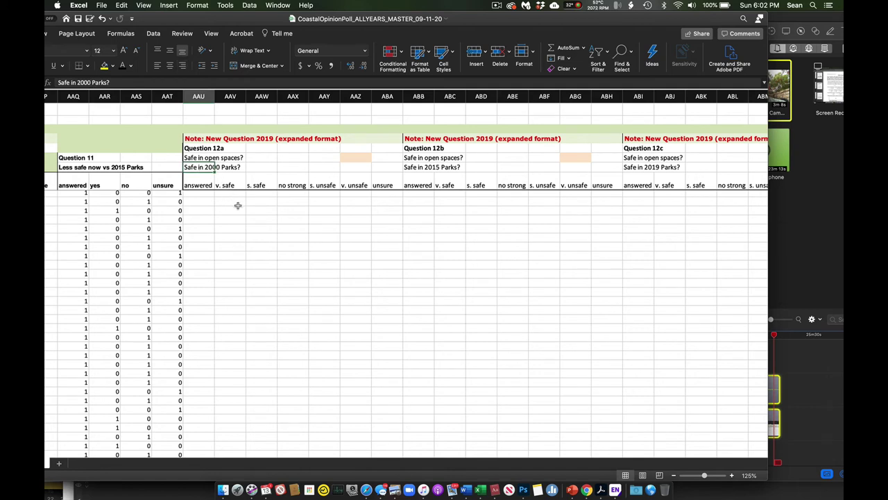
scroll(243, 222, "right", 3)
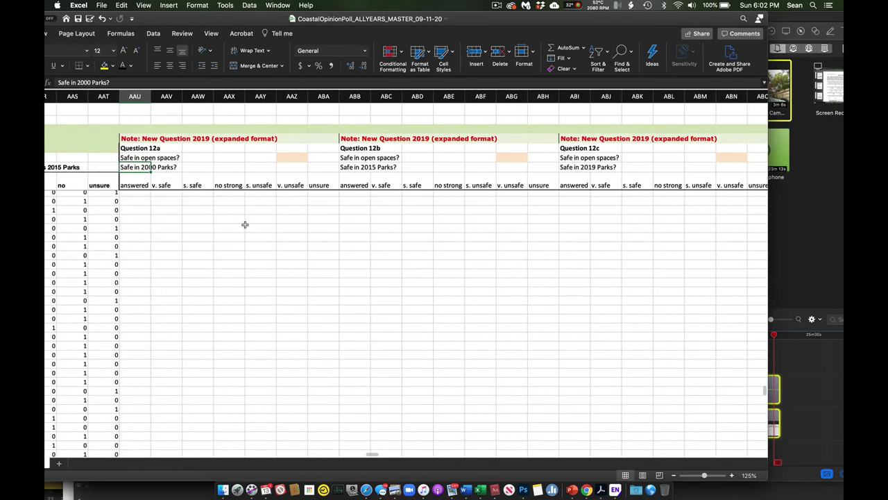
scroll(245, 224, "right", 3)
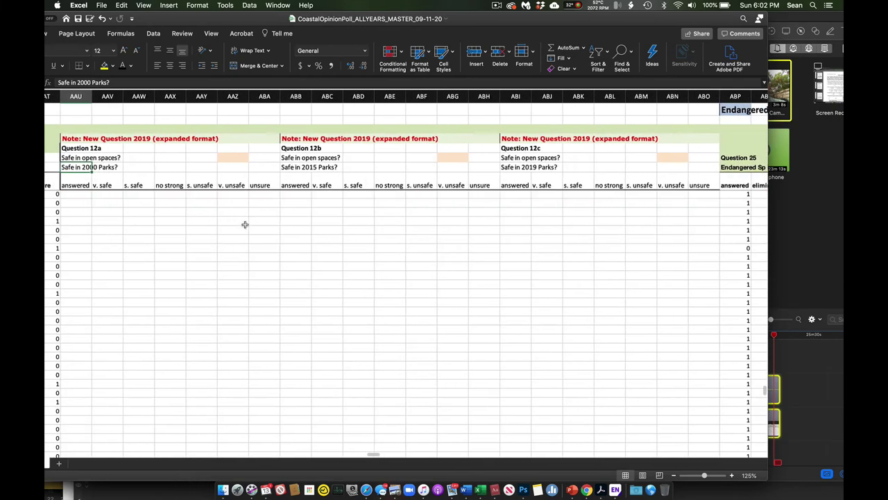
scroll(245, 224, "left", 2)
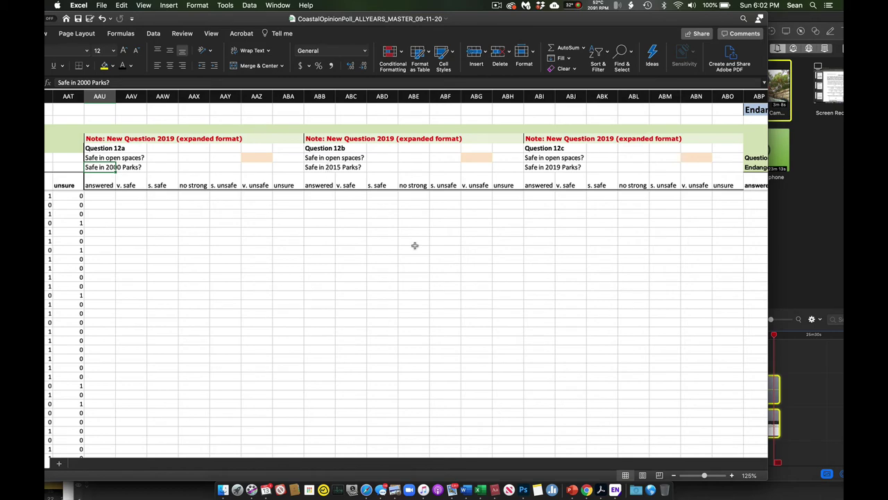
scroll(414, 246, "right", 5)
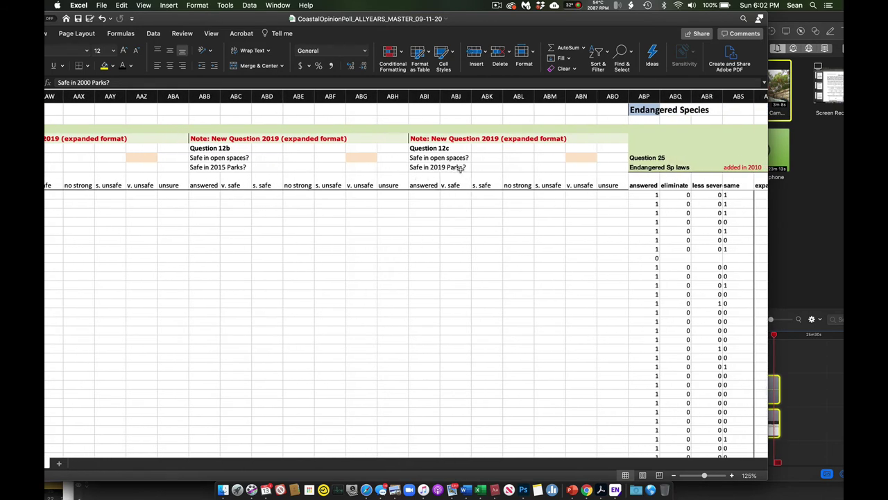
scroll(279, 240, "left", 1)
scroll(279, 239, "left", 2)
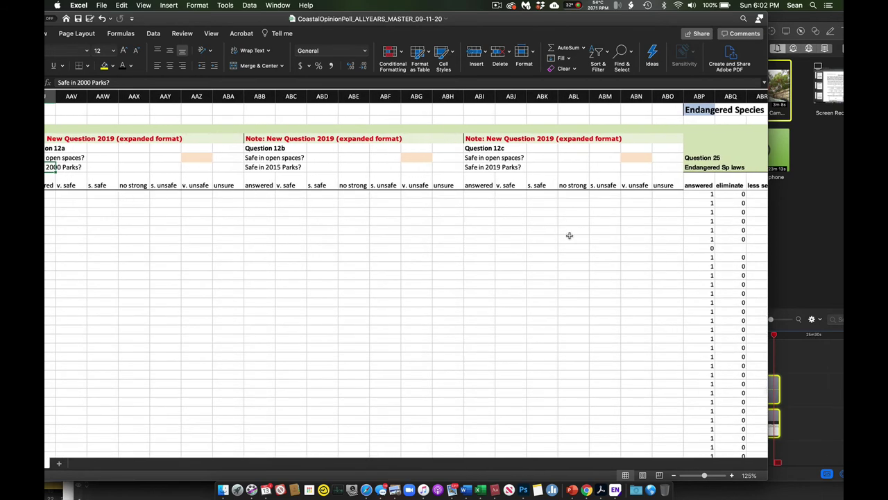
Review the Endangered Species section's Question 25 columns and the Plastic section's Question 41 answer categories.
scroll(569, 235, "right", 15)
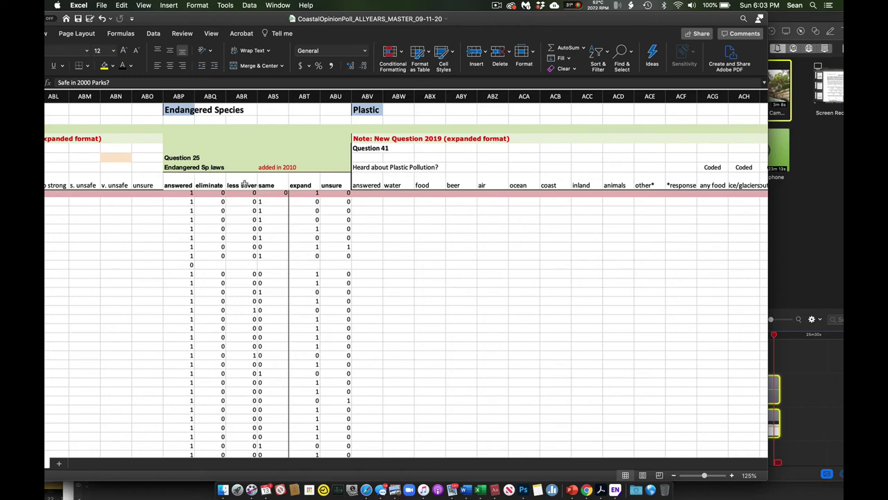
scroll(368, 263, "right", 4)
scroll(367, 263, "right", 6)
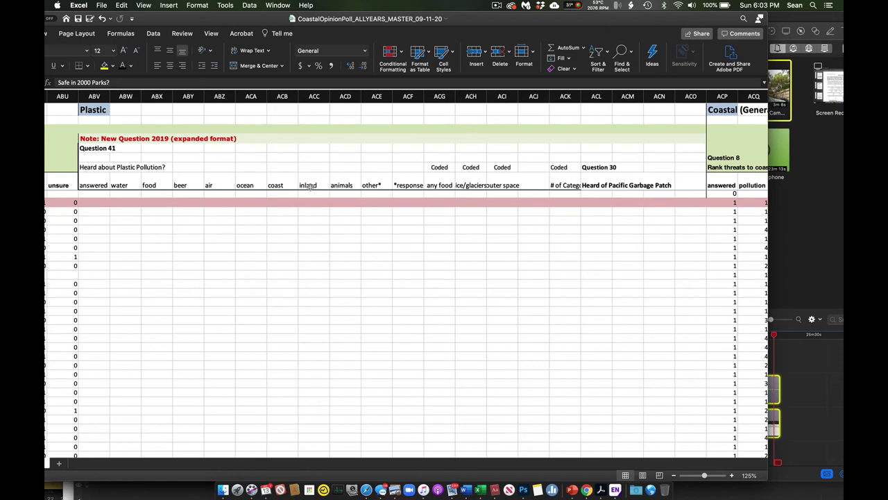
Examine Question 41's free-response and coded category headers, including any food and ice/glaciers, and the Question 30 Pacific Garbage Patch header.
left_click_drag(405, 168, 573, 182)
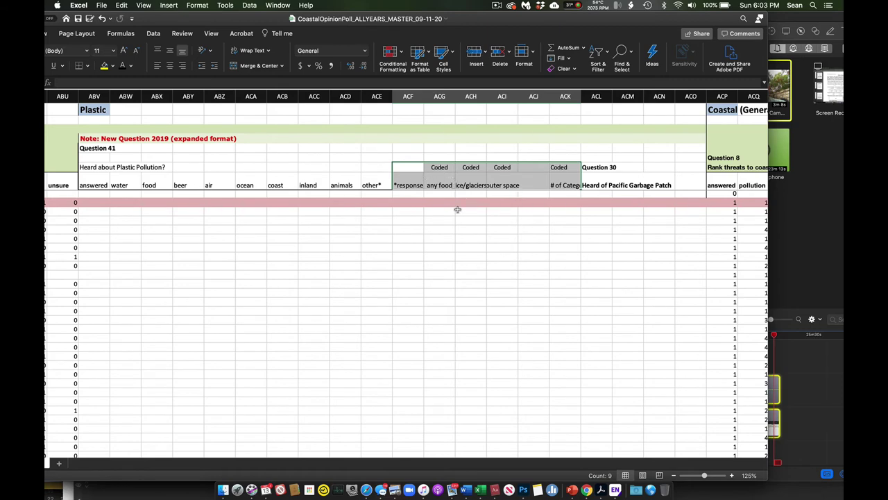
scroll(435, 229, "right", 6)
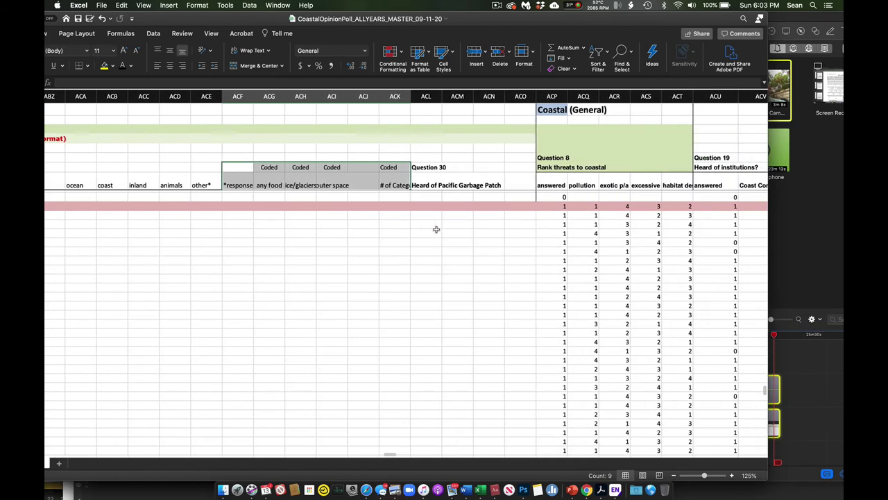
left_click(261, 182)
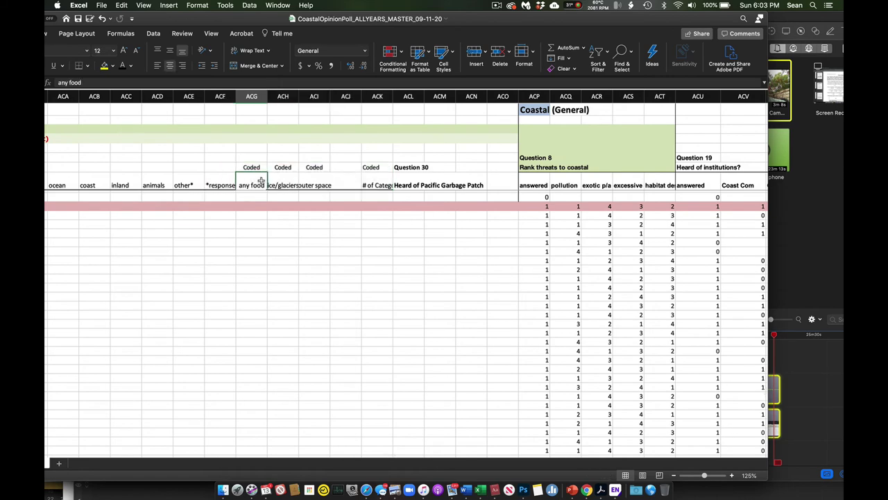
left_click(276, 181)
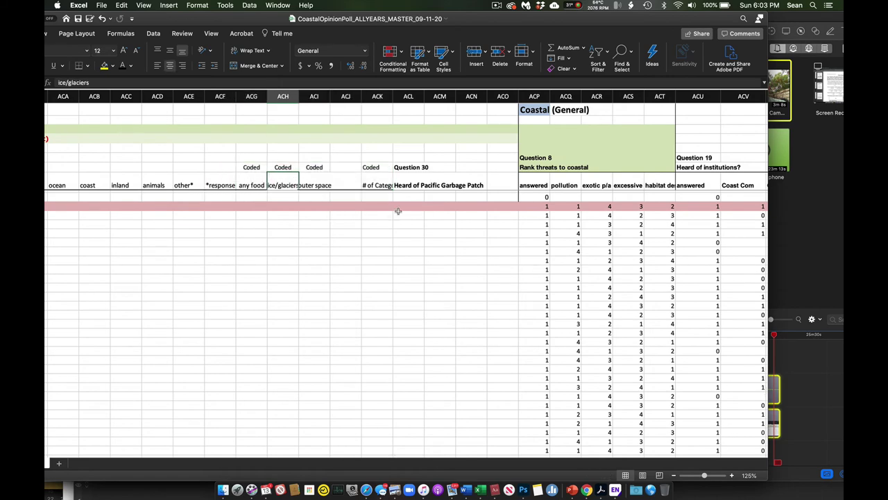
left_click(414, 185)
scroll(471, 191, "right", 2)
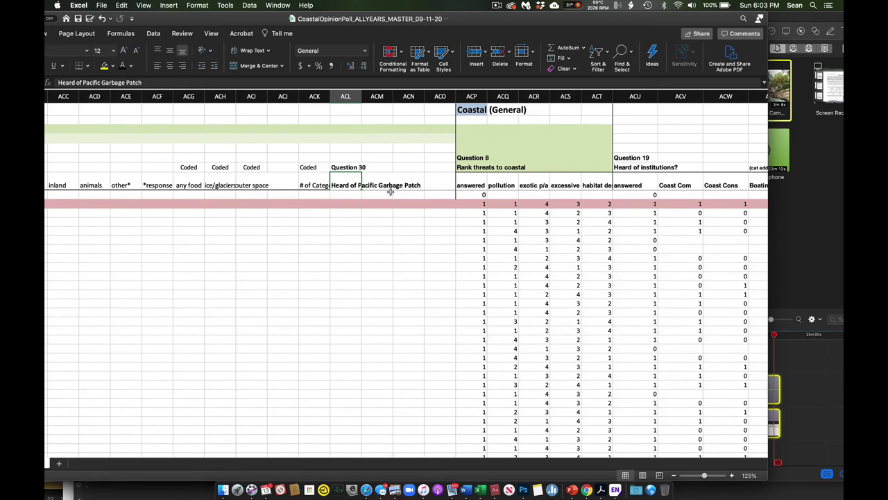
Review the Coastal (General) section's Question 8 threat rankings and select its columns ACP through ACT.
scroll(426, 200, "right", 7)
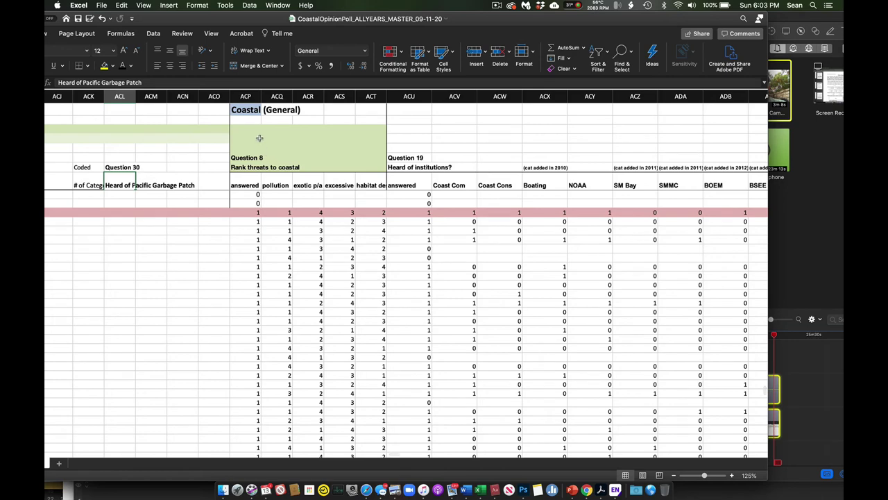
scroll(264, 145, "right", 2)
scroll(260, 134, "right", 4)
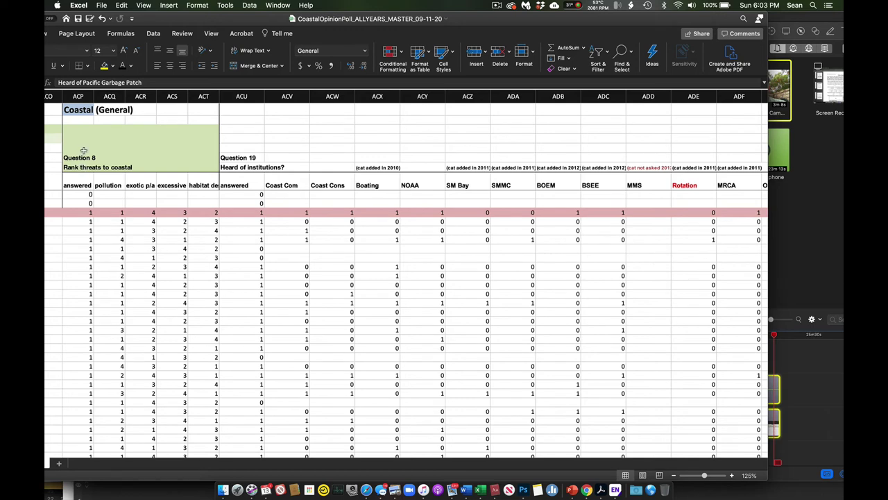
left_click_drag(78, 97, 191, 91)
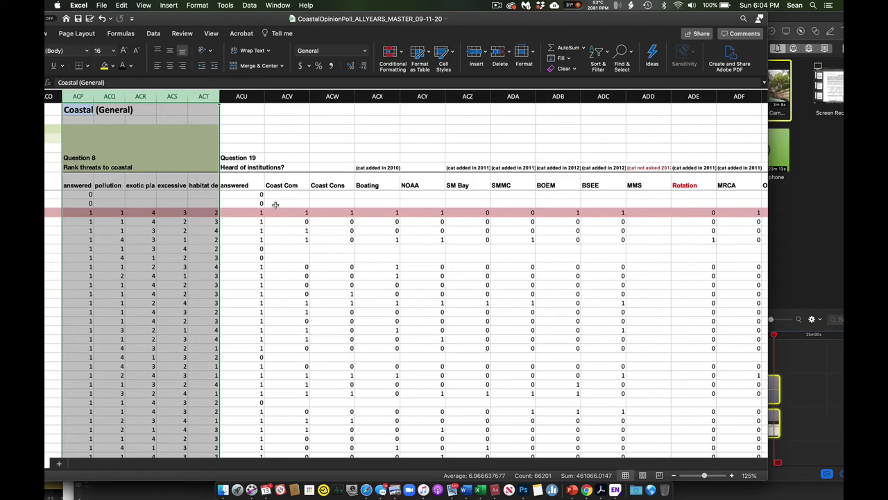
Review the Question 19 columns on institutions respondents have heard of, and select the MMS header.
scroll(275, 201, "right", 5)
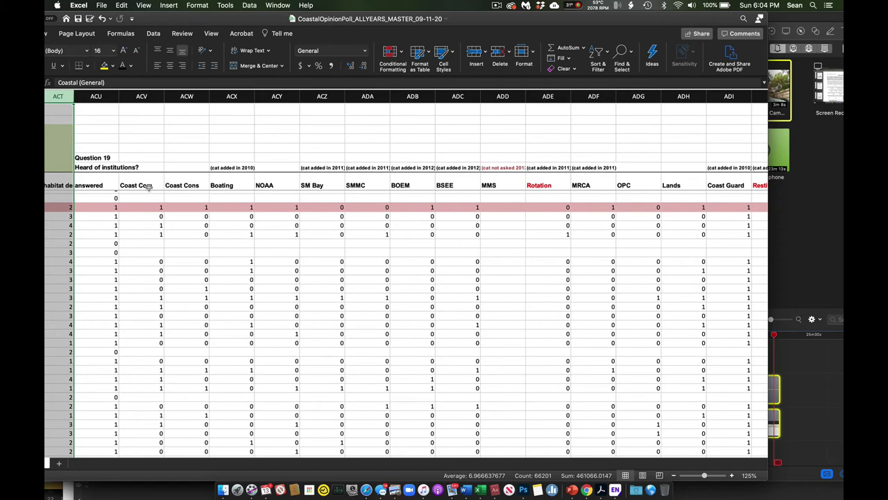
scroll(422, 188, "right", 5)
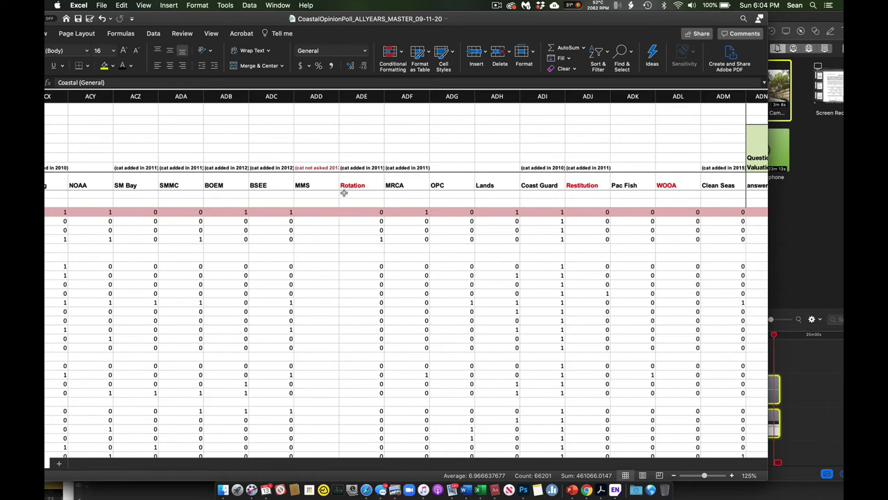
left_click(306, 183)
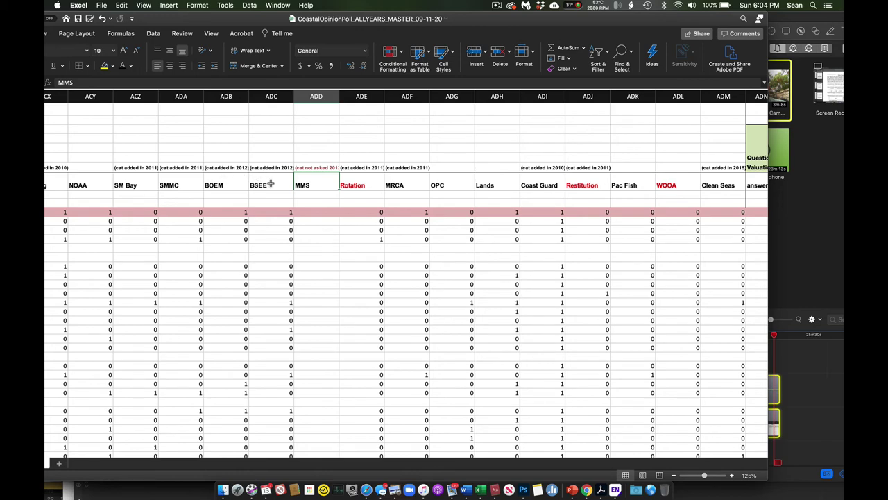
Examine the Question 24 valuation of nature columns, including the other and free-response columns.
scroll(283, 227, "right", 10)
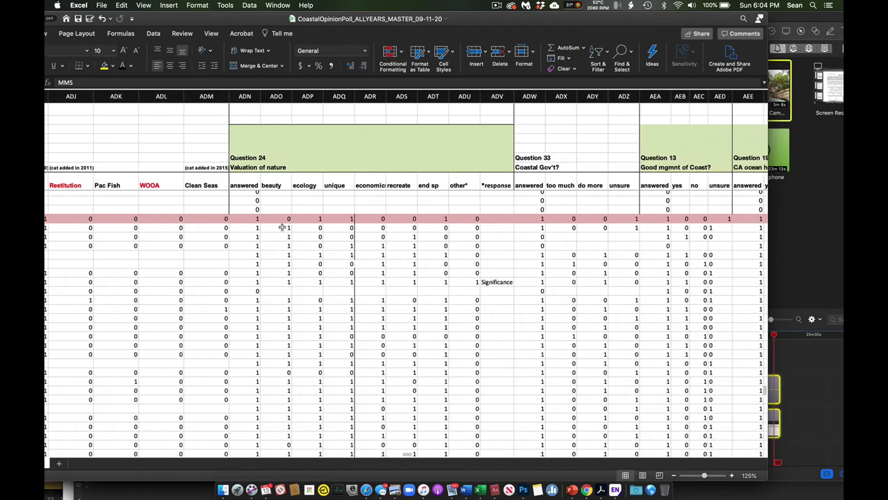
scroll(282, 227, "right", 6)
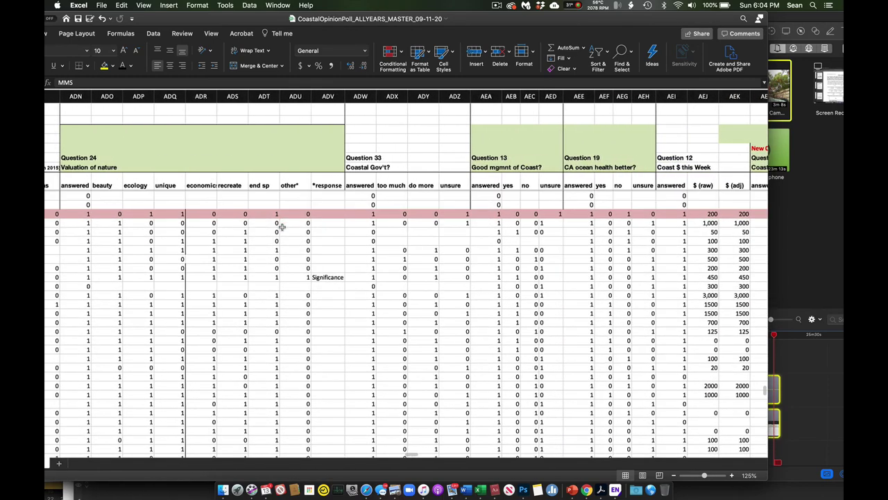
scroll(282, 227, "right", 1)
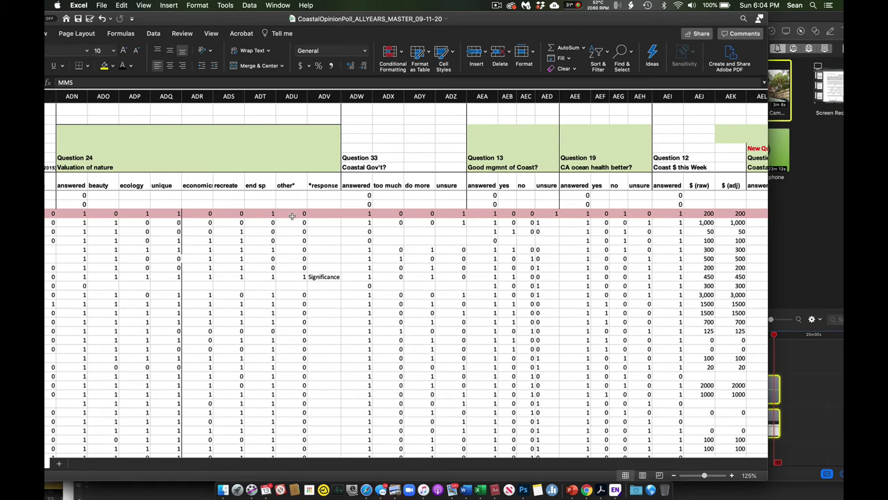
Review the Question 33 columns on coastal government and the Question 13 columns on good management of the coast.
scroll(291, 214, "right", 5)
scroll(293, 217, "right", 1)
scroll(293, 217, "up", 1)
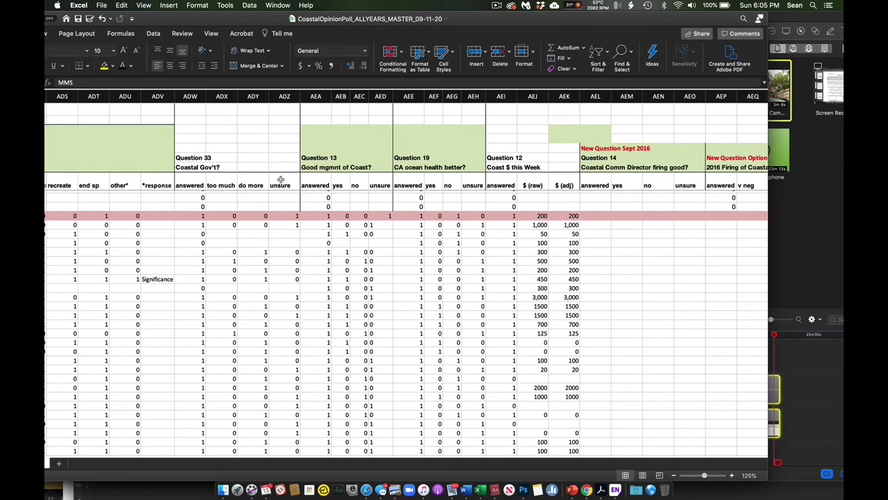
scroll(299, 213, "right", 4)
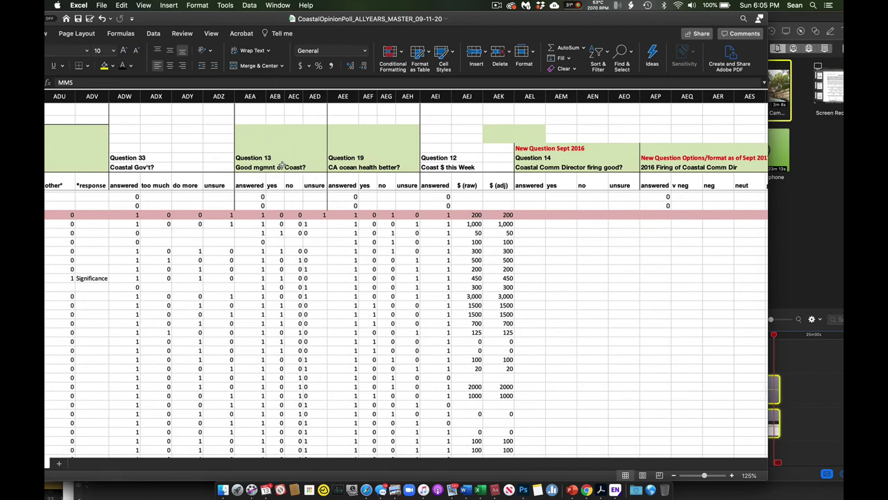
scroll(296, 179, "left", 1)
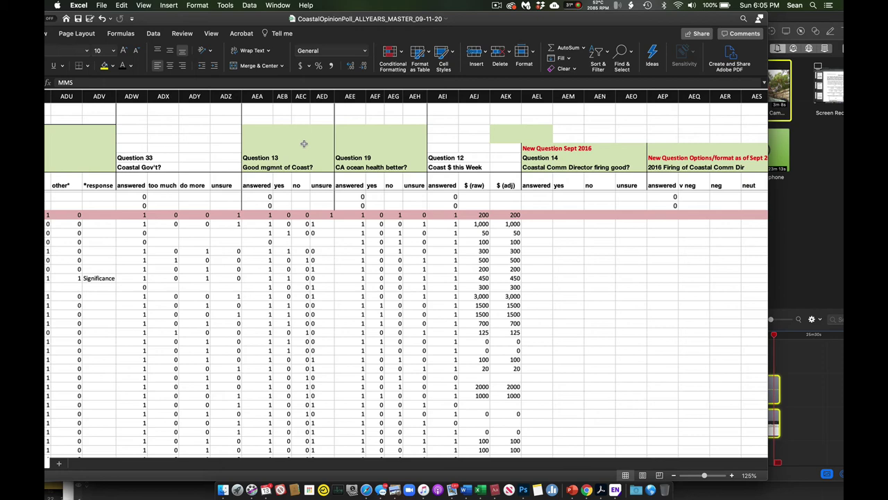
Review the Question 19 columns on California ocean health and select the Question 12 Coast $ this Week header block.
scroll(303, 143, "right", 7)
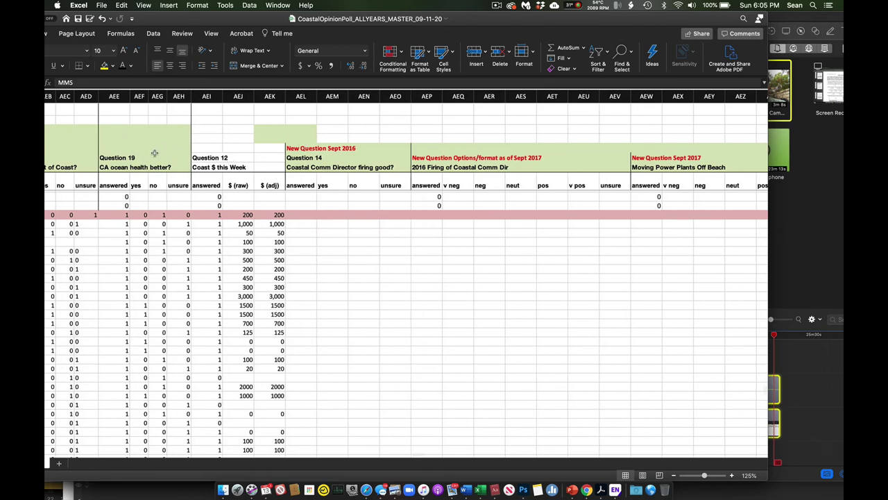
scroll(143, 151, "left", 2)
scroll(249, 155, "right", 3)
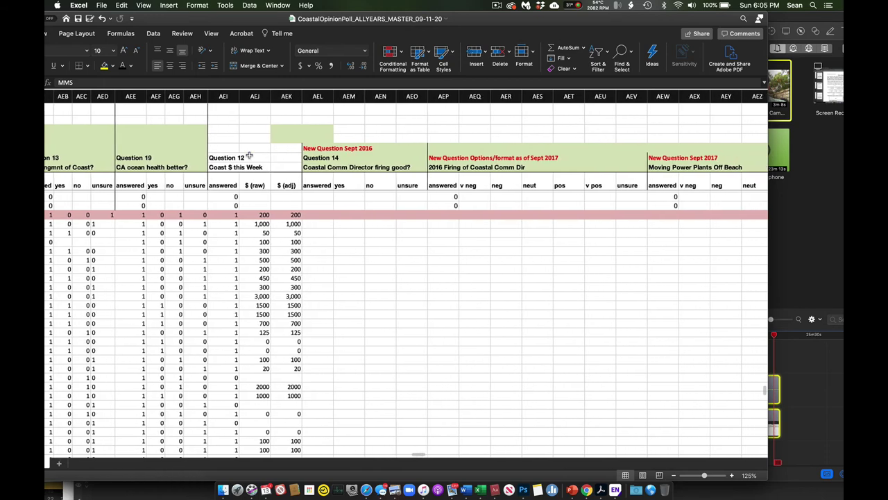
scroll(249, 156, "right", 1)
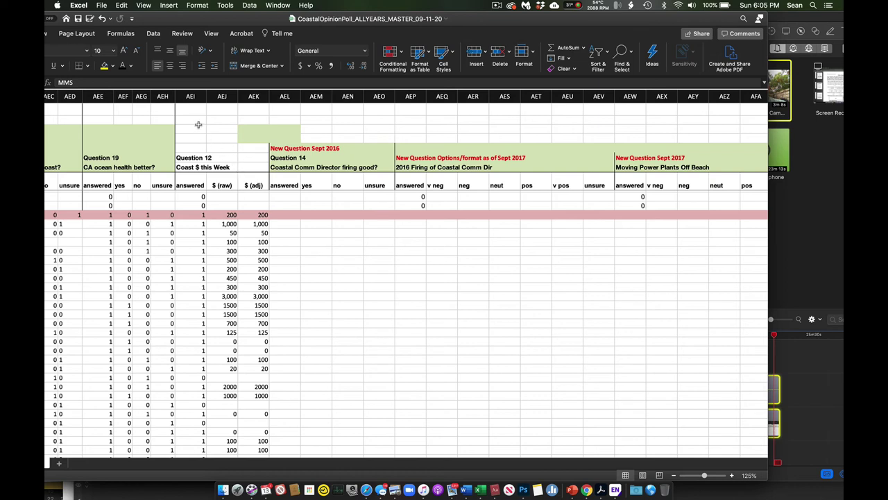
left_click_drag(198, 120, 244, 164)
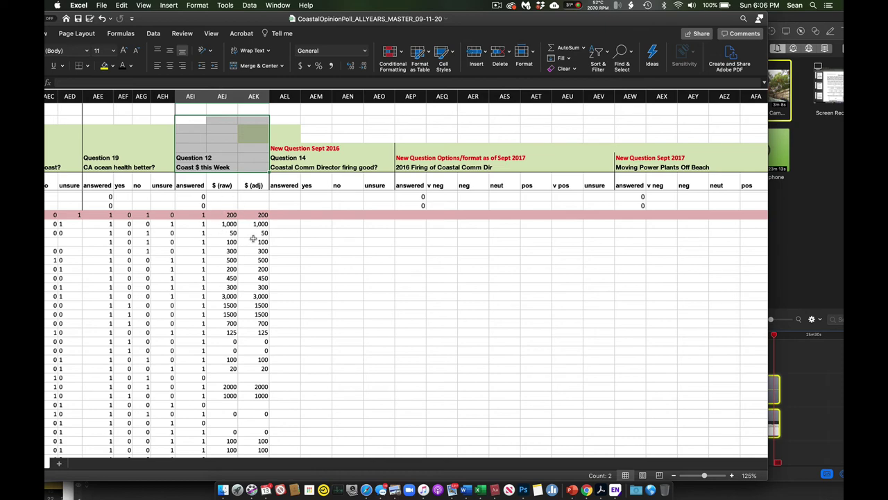
Inspect Question 12's raw dollar column AEJ and its adjusted dollar column AEK by selecting each in turn.
scroll(254, 238, "right", 2)
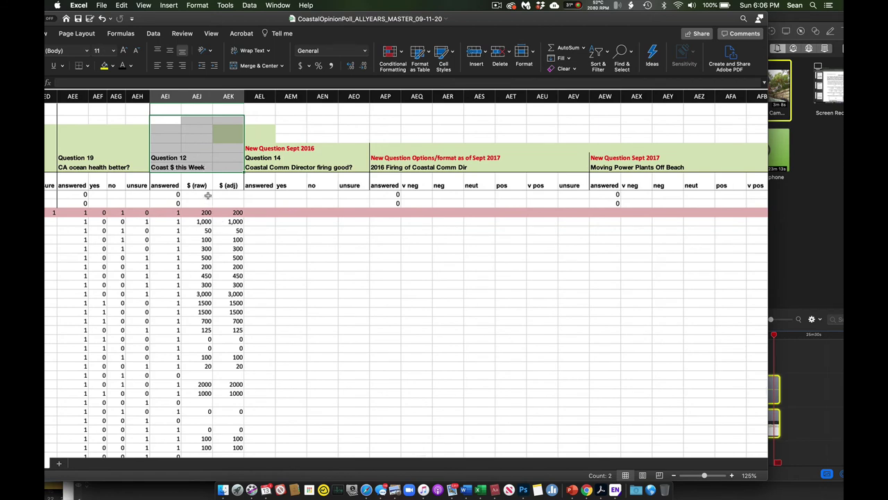
left_click(197, 96)
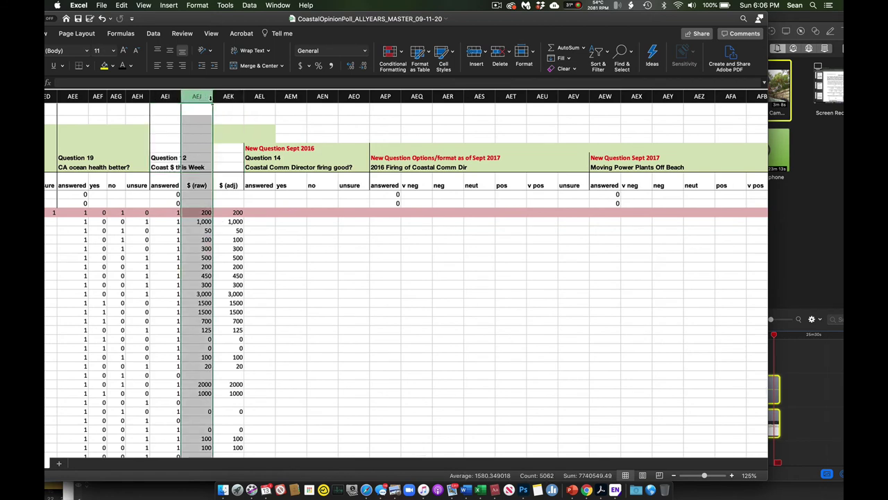
left_click(228, 96)
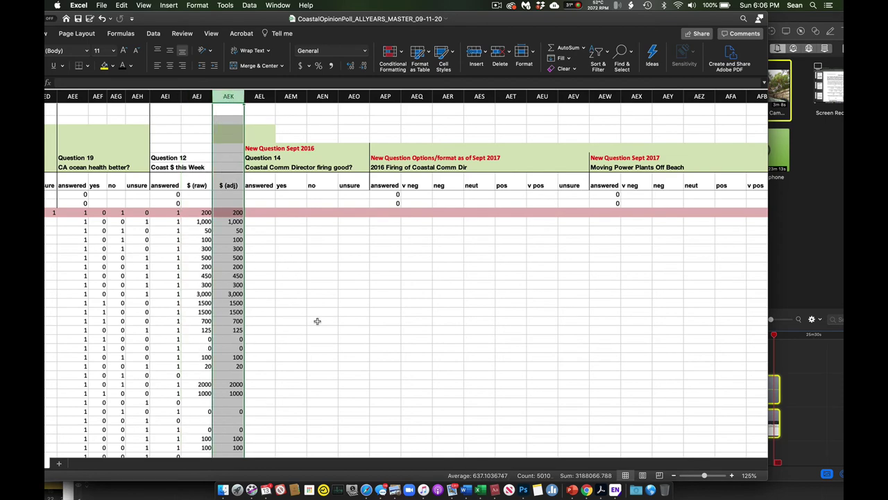
Select the Question 14 columns AEL through AEO and review the adjoining 2016 Firing of Coastal Comm Dir columns.
scroll(317, 320, "right", 3)
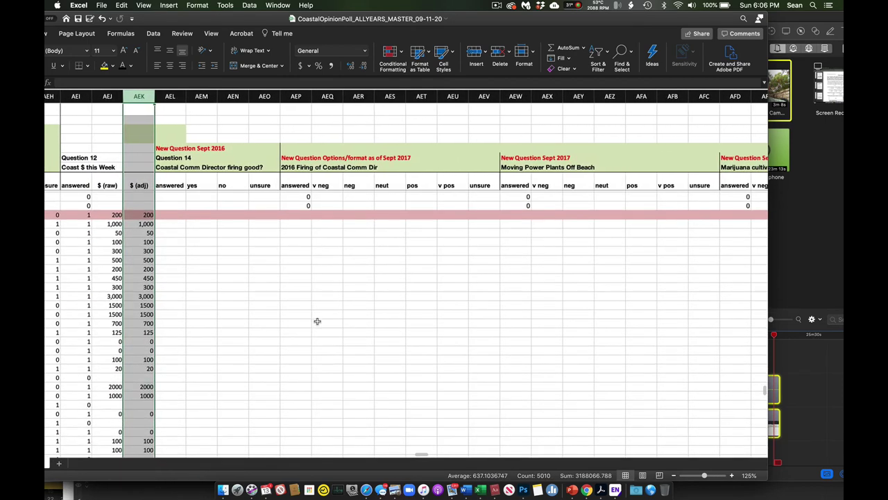
left_click_drag(170, 96, 268, 96)
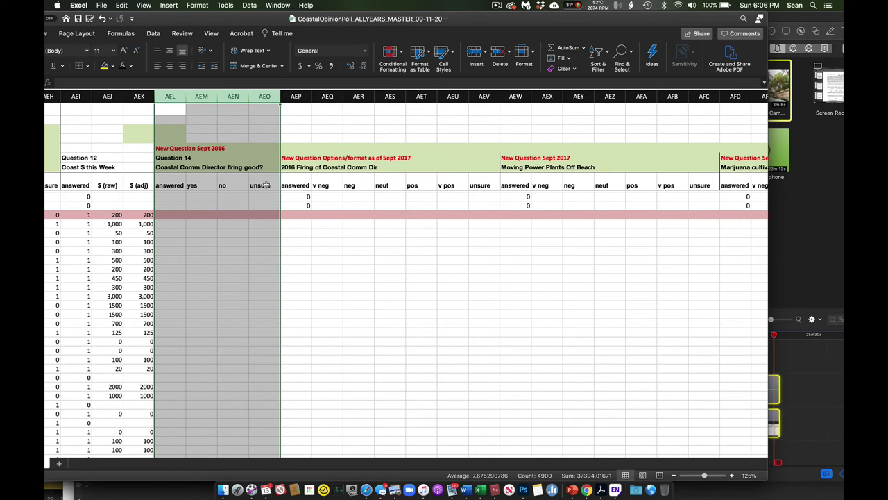
scroll(326, 212, "right", 5)
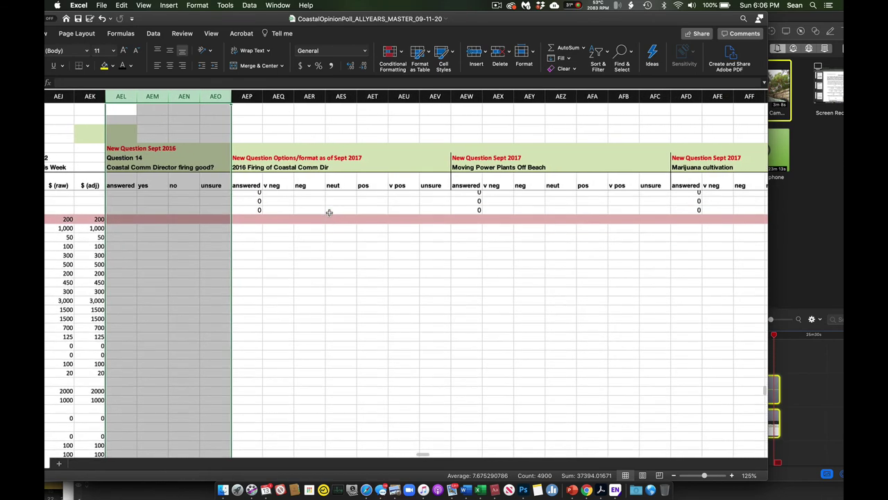
scroll(329, 212, "right", 1)
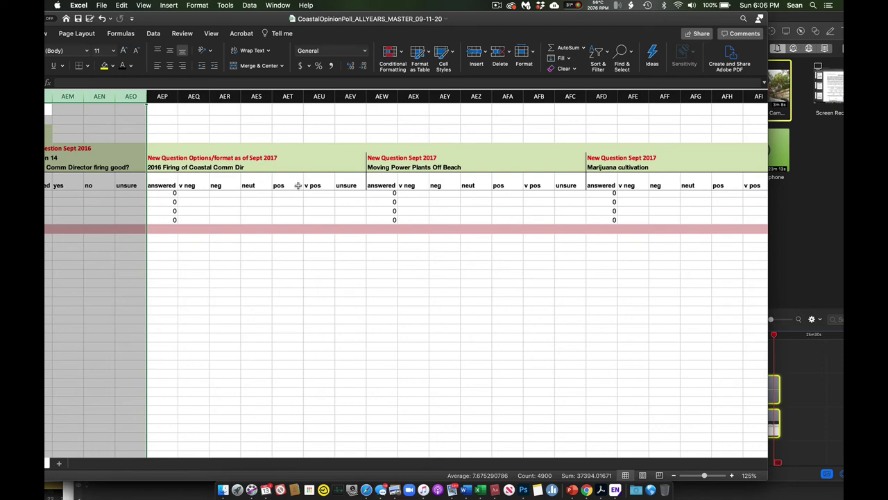
Examine the September 2017 question columns on moving power plants off the beach, marijuana cultivation and the Diablo Canyon 2025 closing.
scroll(331, 208, "right", 2)
scroll(331, 207, "right", 7)
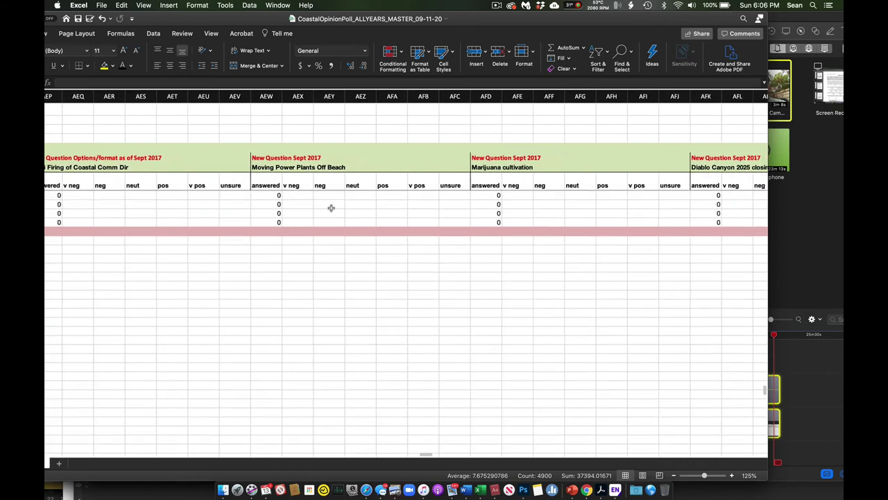
scroll(291, 216, "right", 1)
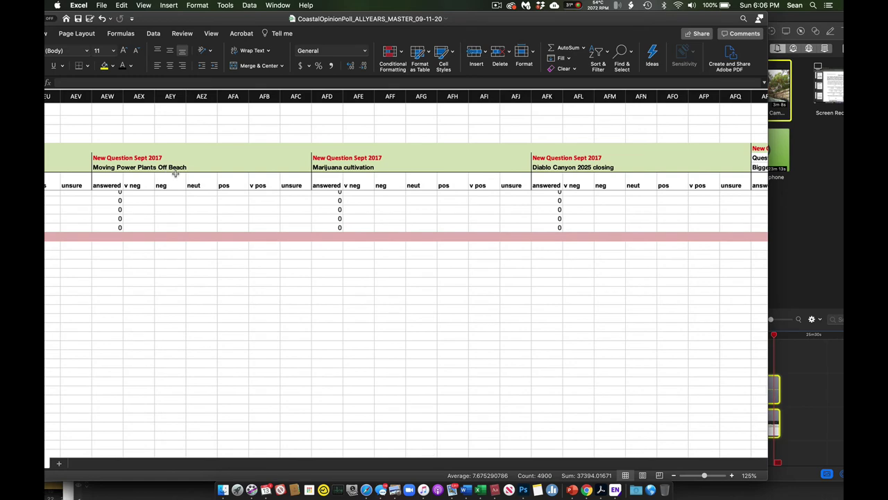
scroll(321, 211, "right", 5)
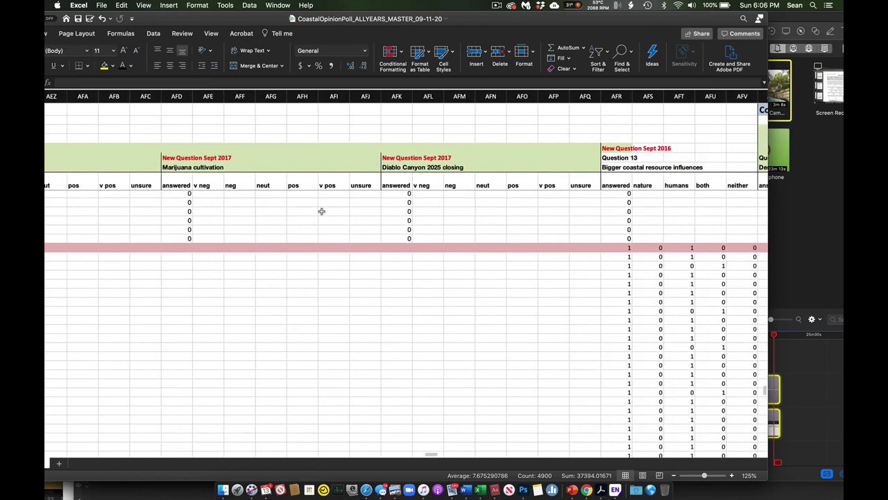
scroll(321, 211, "down", 1)
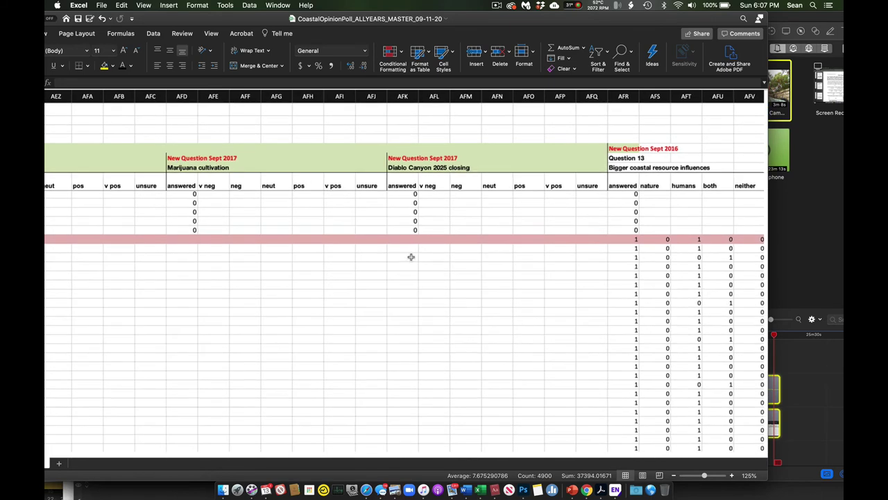
scroll(437, 280, "right", 4)
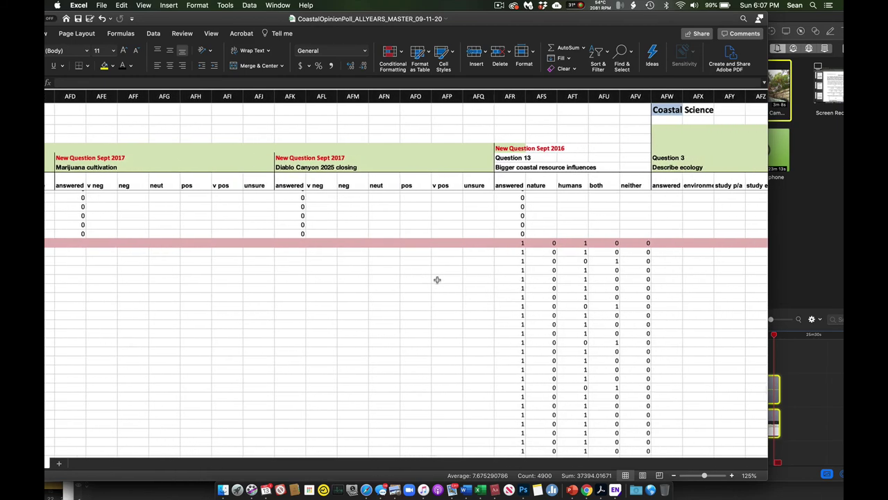
scroll(373, 248, "right", 1)
scroll(373, 247, "up", 1)
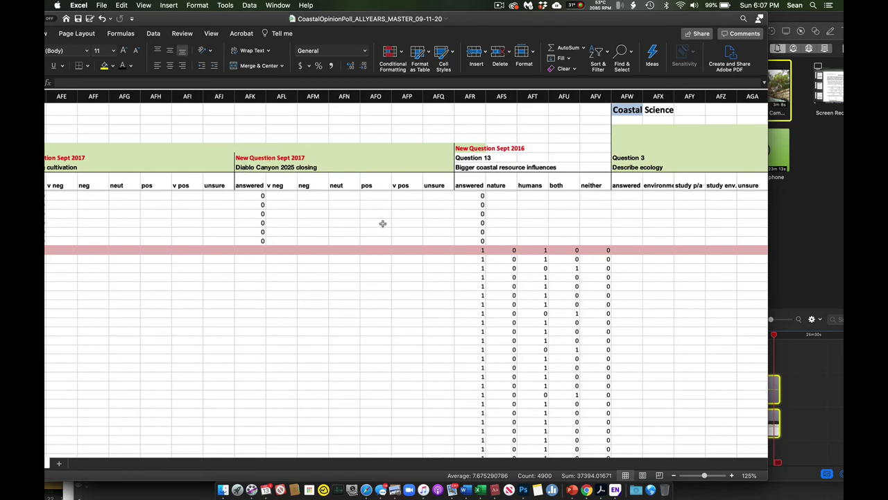
Review the Question 13 columns on bigger coastal resource influences and the Coastal Science section's Question 3 columns on describing ecology.
scroll(389, 229, "right", 8)
scroll(333, 224, "up", 1)
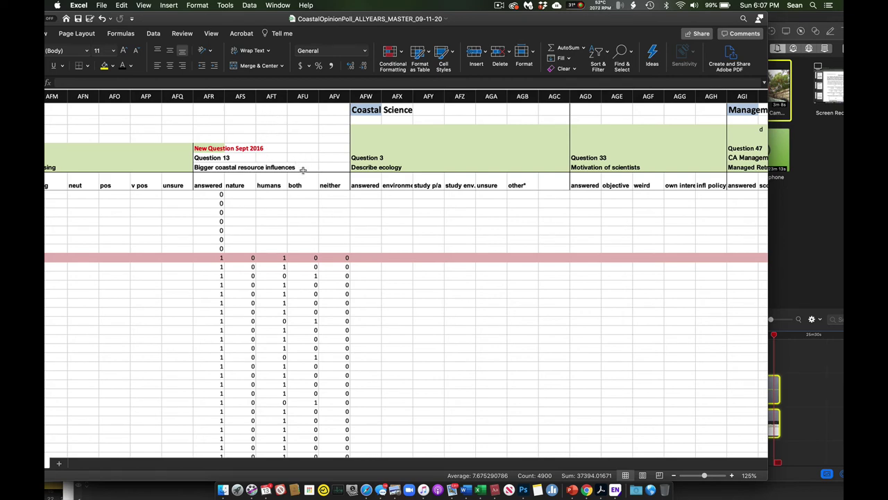
scroll(312, 223, "right", 8)
scroll(314, 223, "right", 1)
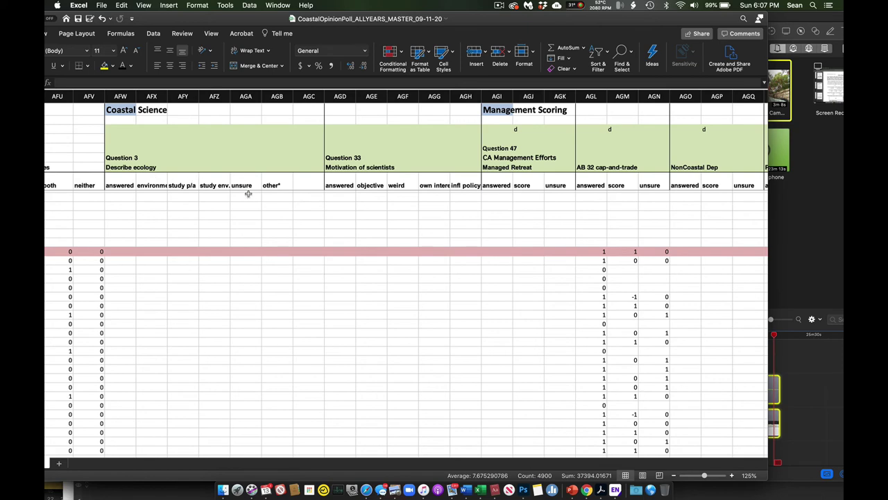
Inspect the Question 33 Motivation of scientists response headers: objective, weird, own interests and infl policy.
scroll(247, 194, "right", 5)
scroll(248, 193, "left", 6)
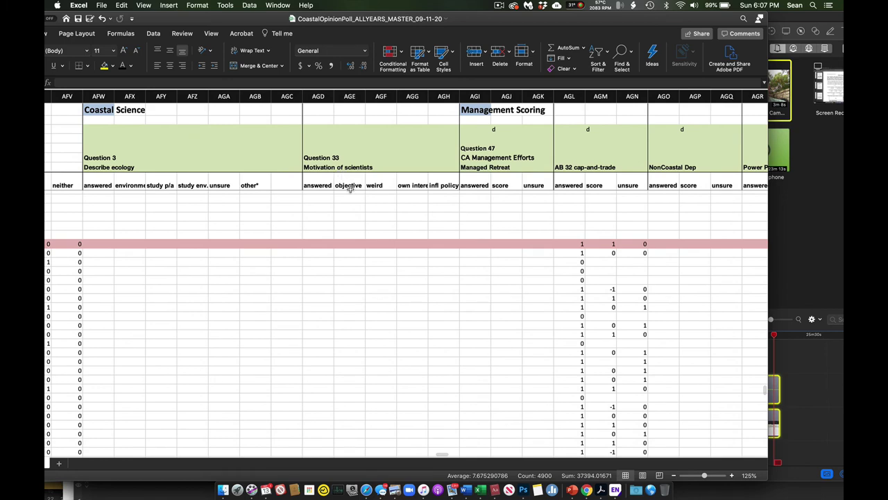
scroll(365, 215, "right", 2)
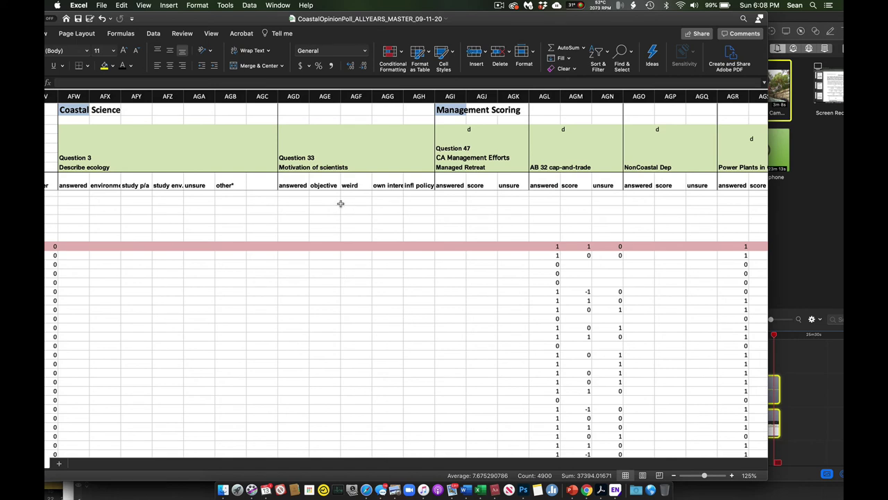
left_click(322, 184)
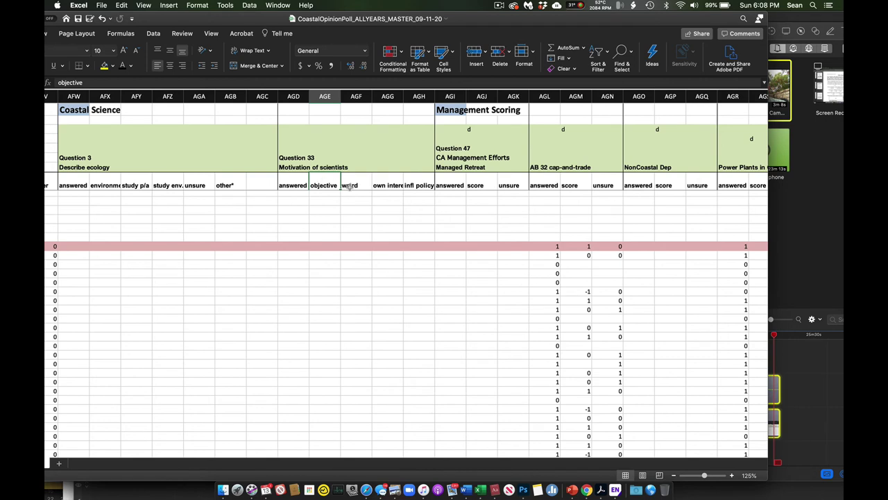
left_click(351, 186)
left_click(382, 185)
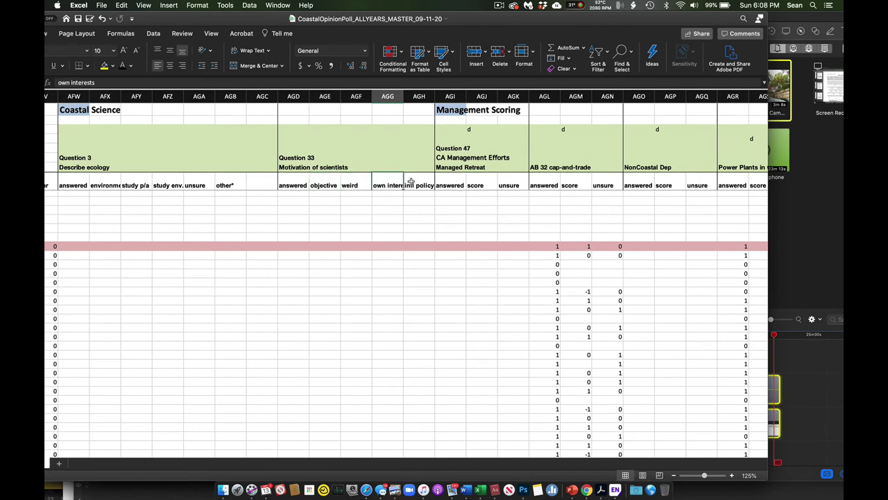
left_click(413, 183)
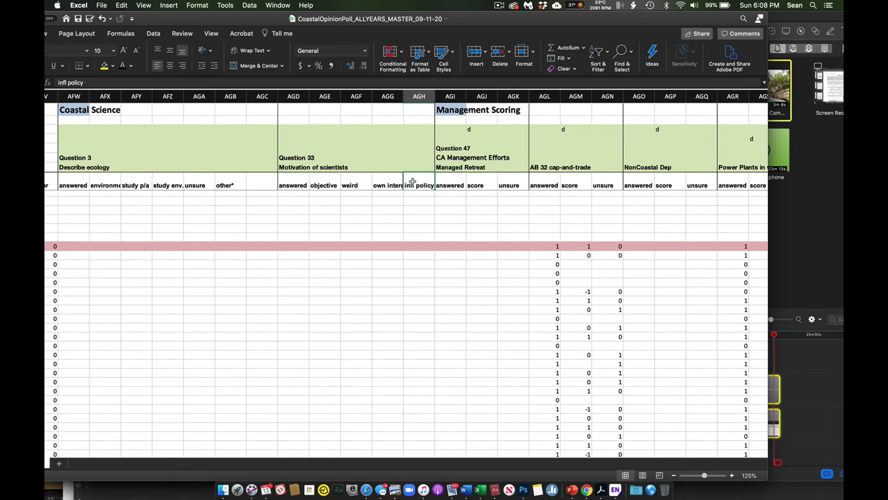
Review the Management Scoring section's Question 47 columns and inspect an answered and an unsure entry under Power Plants in Coastal.
scroll(428, 220, "right", 10)
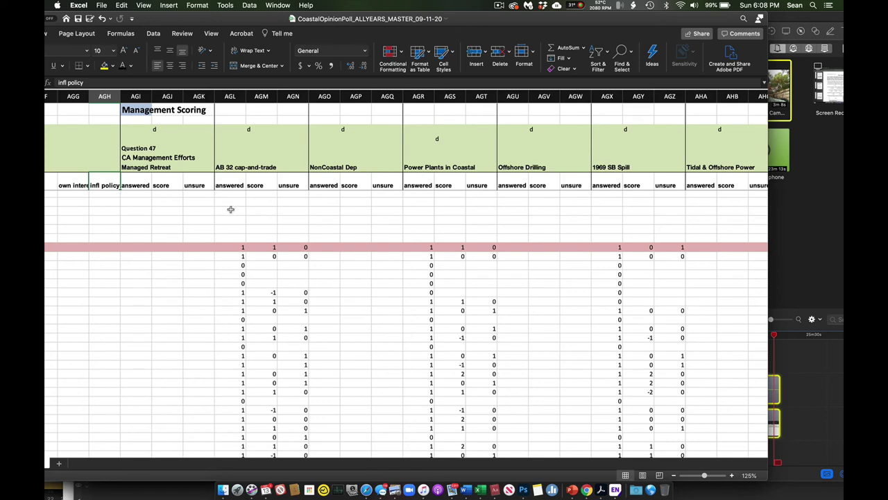
scroll(274, 231, "down", 3)
scroll(274, 231, "right", 2)
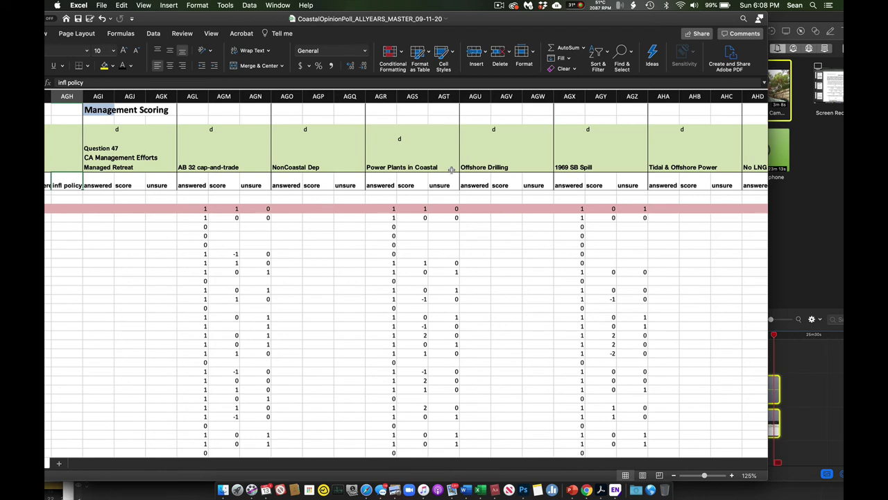
left_click(383, 207)
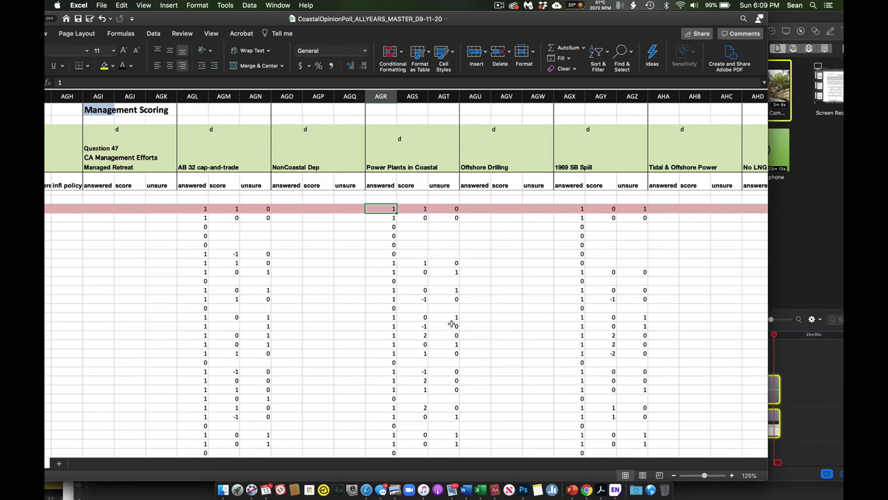
scroll(453, 312, "down", 5)
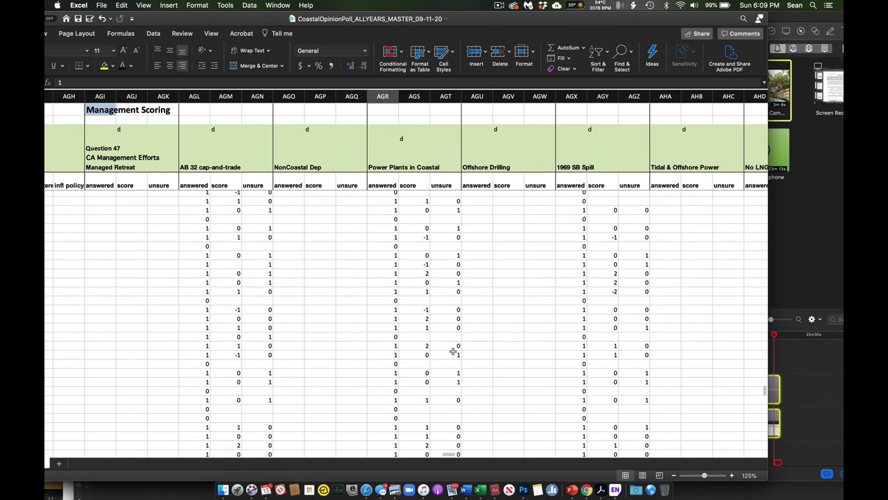
left_click(452, 256)
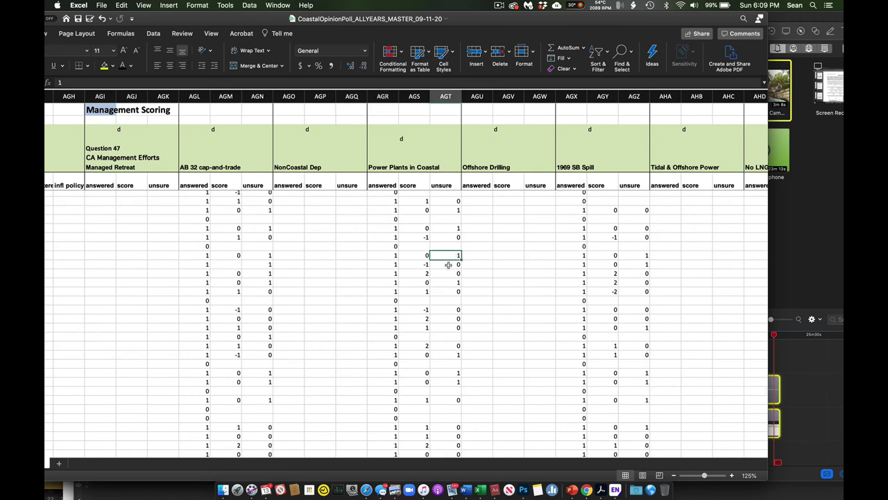
Inspect sample entries of 0, -1 and 2 in the Power Plants in Coastal score column AGS.
left_click(425, 375)
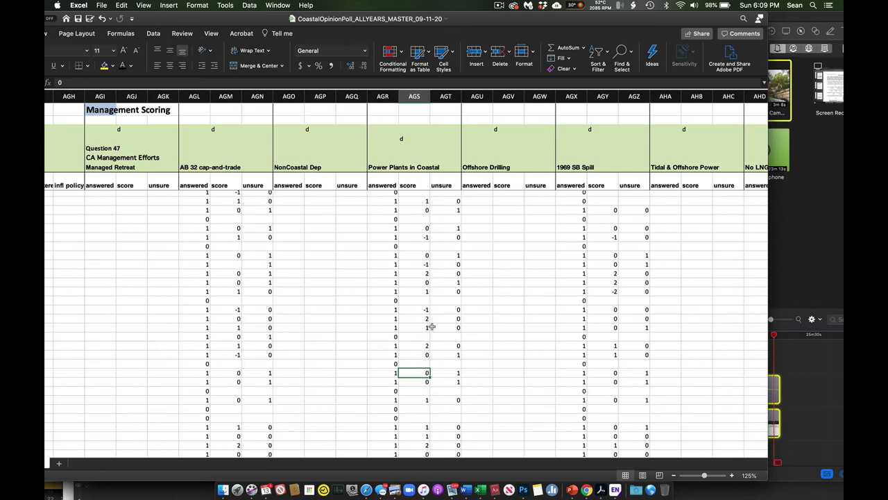
left_click(420, 307)
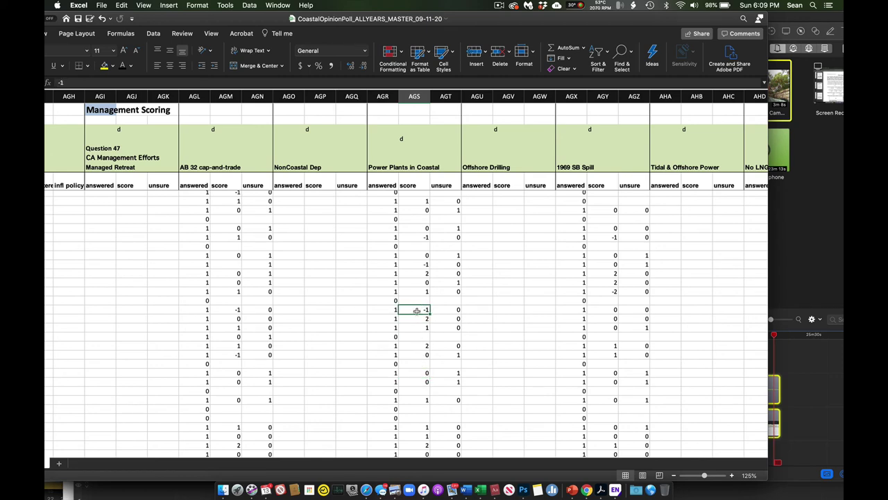
scroll(416, 310, "right", 3)
left_click(344, 320)
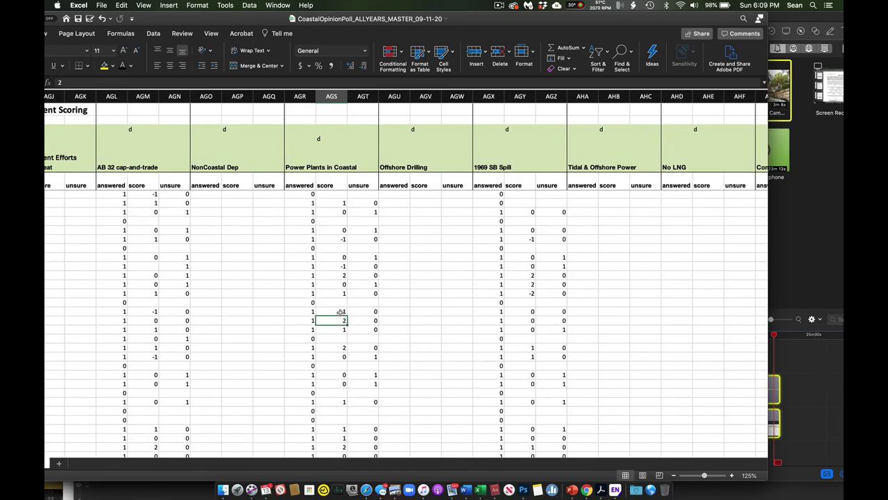
left_click(341, 311)
Review the further Management Scoring topics and select the Kelestra Songus header in column AIT.
scroll(340, 319, "right", 10)
scroll(352, 321, "right", 12)
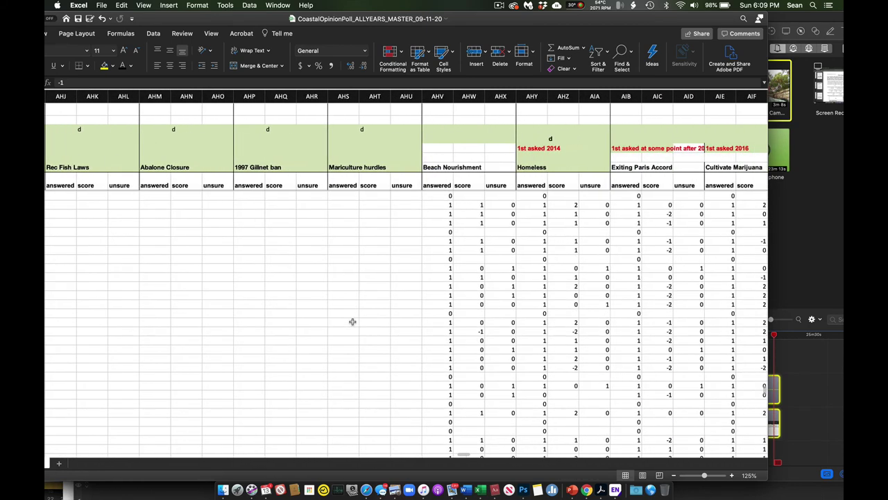
scroll(352, 322, "right", 14)
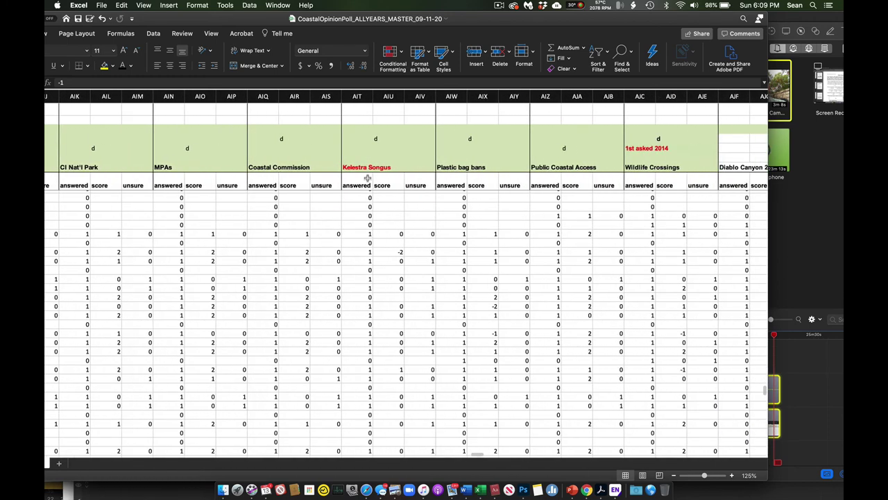
left_click(354, 168)
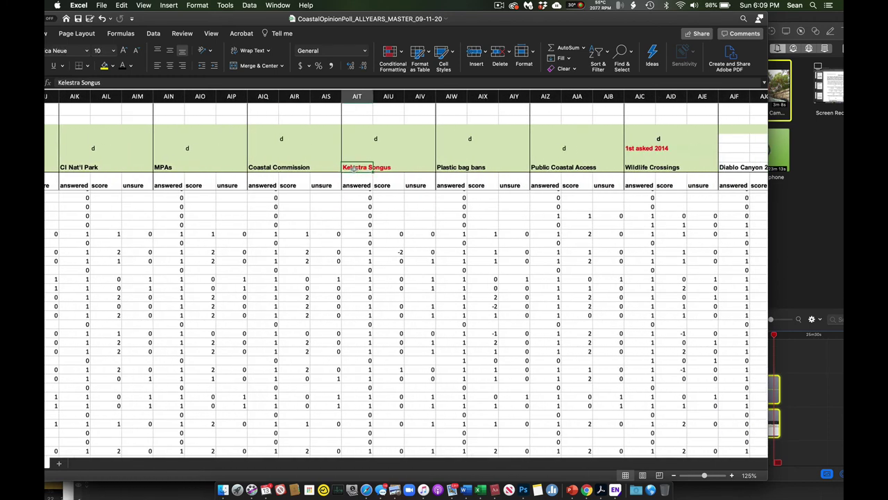
Review the remaining Management Scoring topics through Questions 51 and 52, and select the CA Groundwater columns ANP to ANR.
scroll(365, 207, "right", 3)
scroll(379, 235, "right", 12)
scroll(379, 236, "right", 12)
scroll(379, 235, "right", 12)
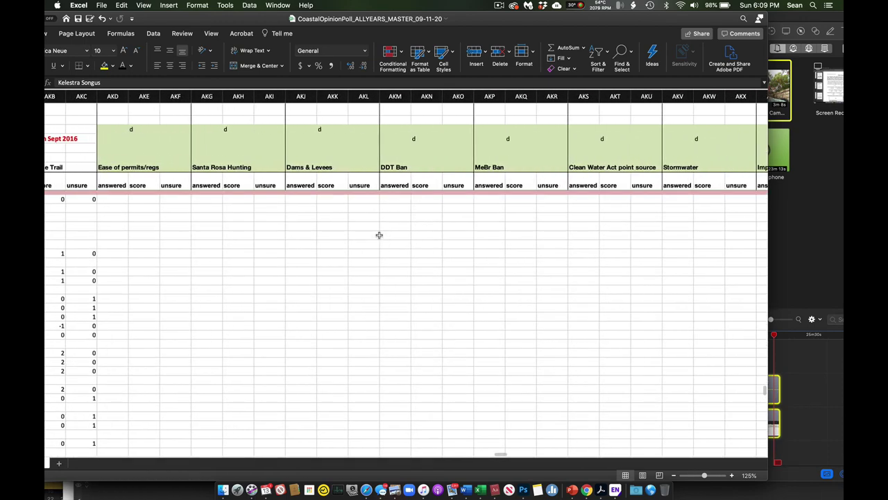
scroll(379, 236, "right", 12)
scroll(379, 235, "right", 12)
scroll(379, 235, "right", 2)
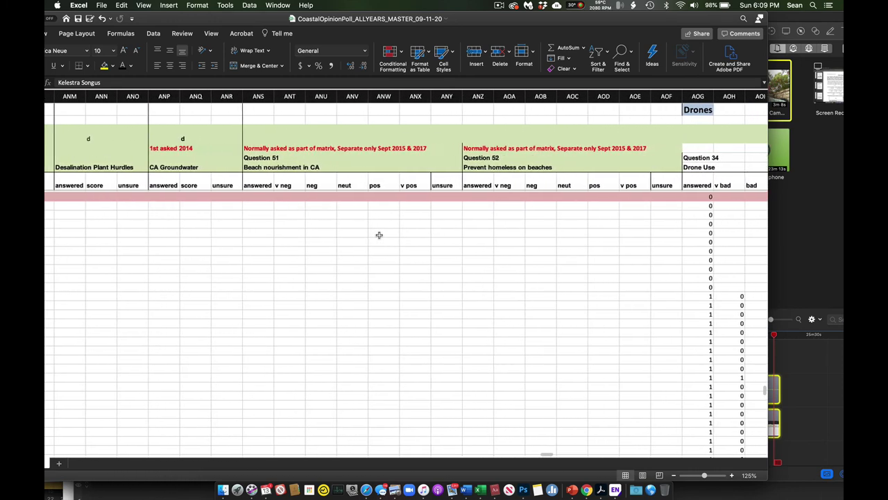
left_click(199, 161)
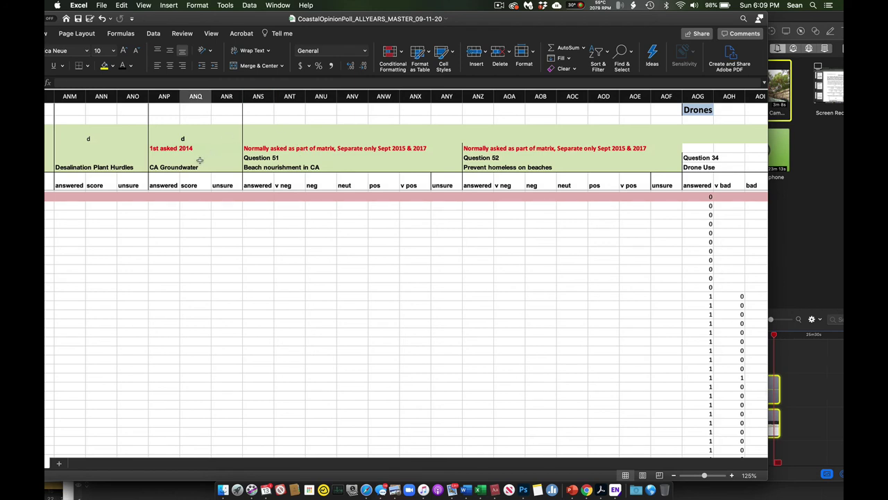
left_click_drag(165, 97, 222, 100)
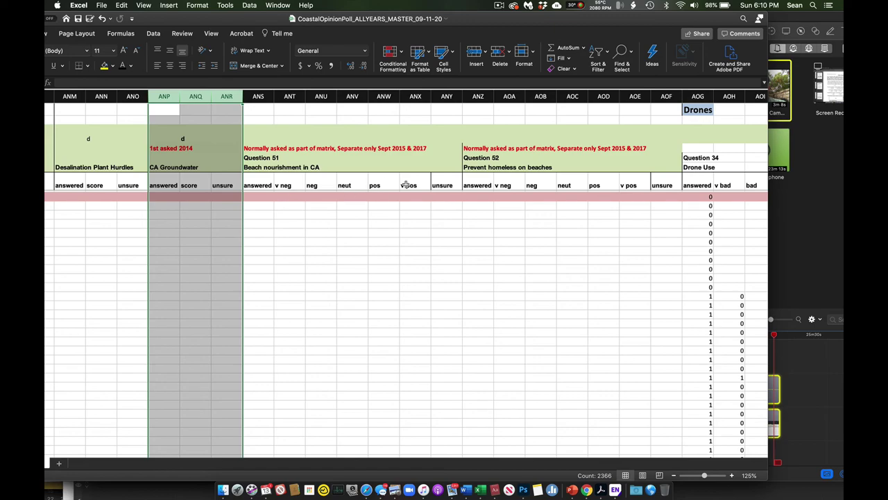
Review the Drones section's response columns for Question 34 Drone Use and Question 35 Operated Drone.
left_click(504, 185)
scroll(538, 262, "right", 5)
scroll(538, 262, "right", 8)
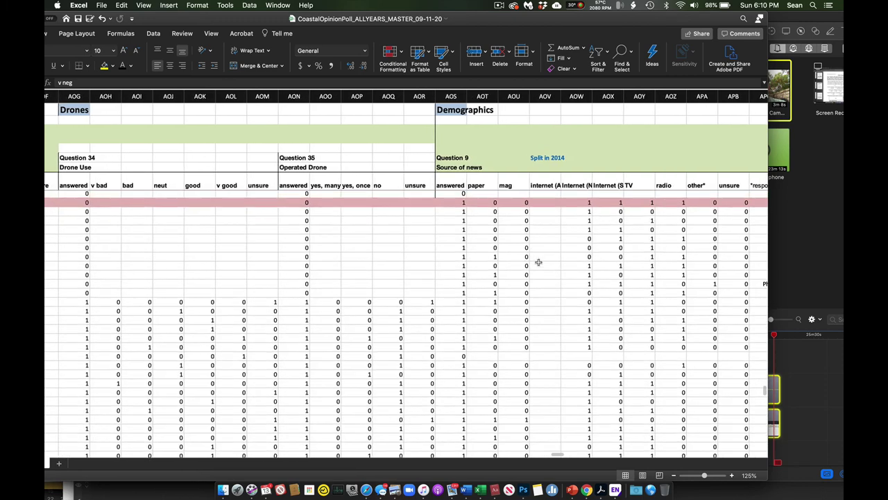
scroll(538, 262, "right", 1)
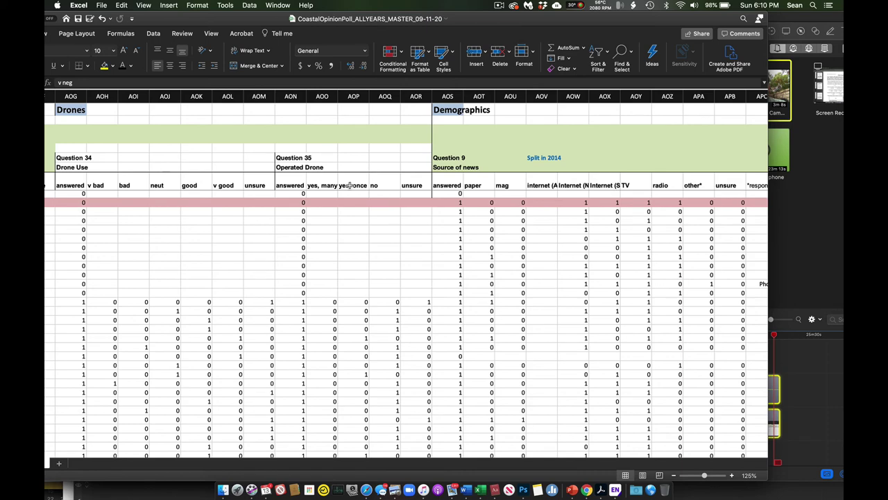
scroll(332, 219, "right", 5)
scroll(333, 219, "left", 5)
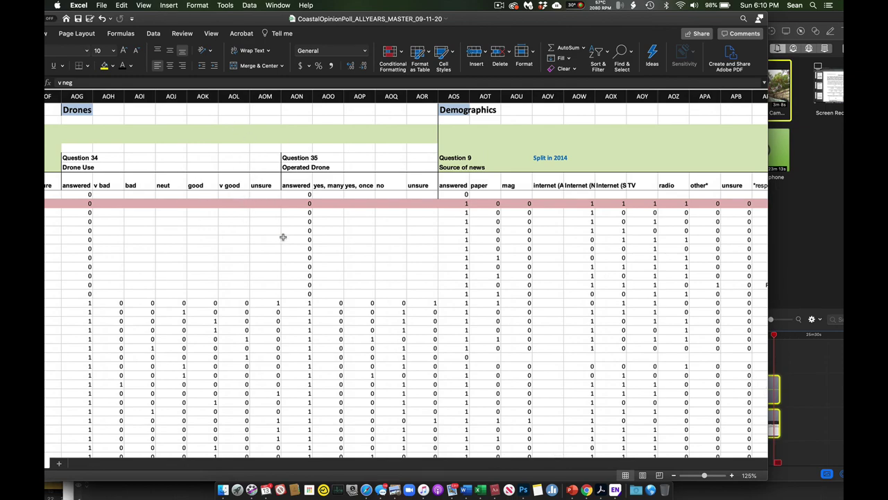
Inspect the Demographics section's Question 9 Source of news columns, checking the split internet headers for News and Social.
scroll(283, 237, "right", 5)
scroll(283, 237, "right", 2)
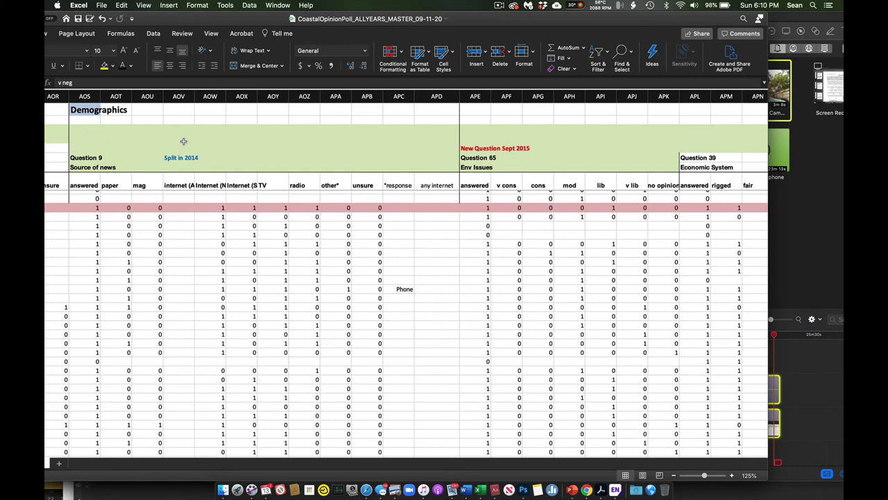
left_click(186, 184)
key("Right")
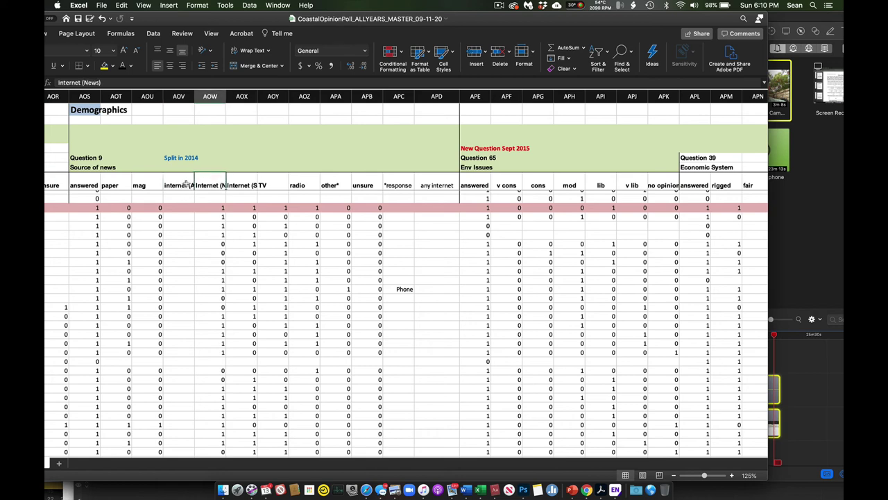
left_click(182, 225)
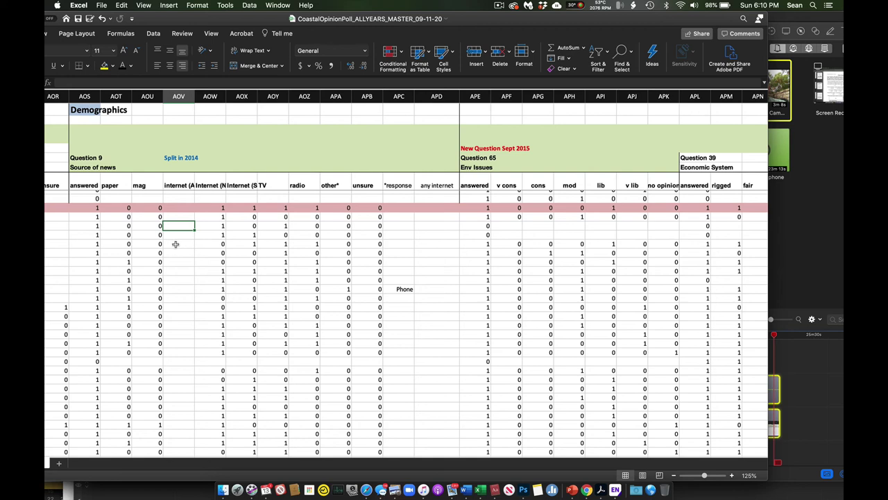
left_click_drag(210, 184, 238, 183)
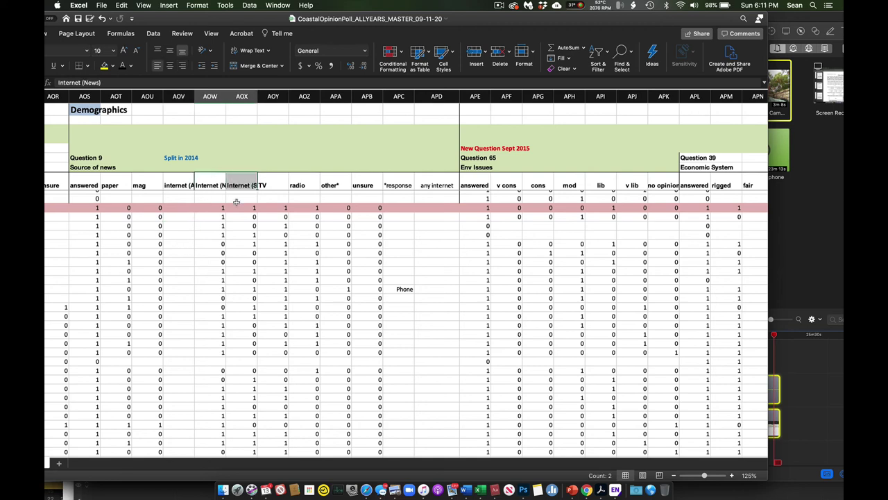
left_click(217, 185)
left_click(240, 184)
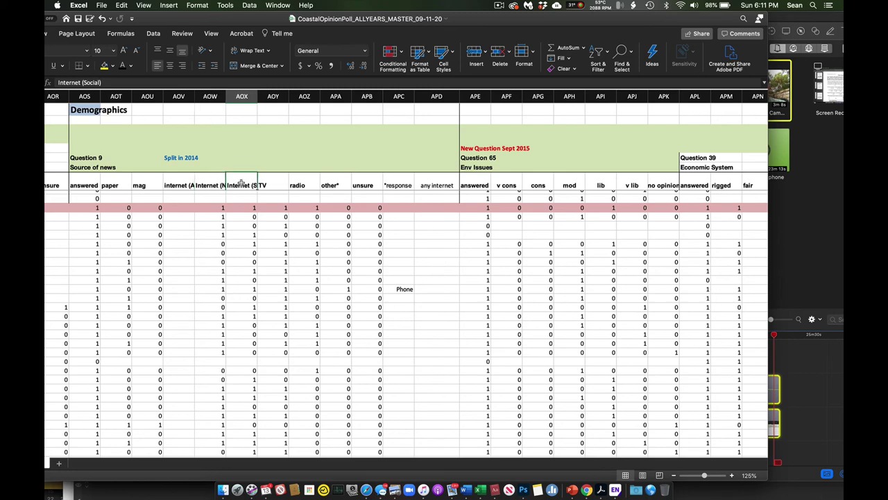
Select the Question 65 Env Issues response headers from answered through no opinion.
scroll(349, 247, "right", 5)
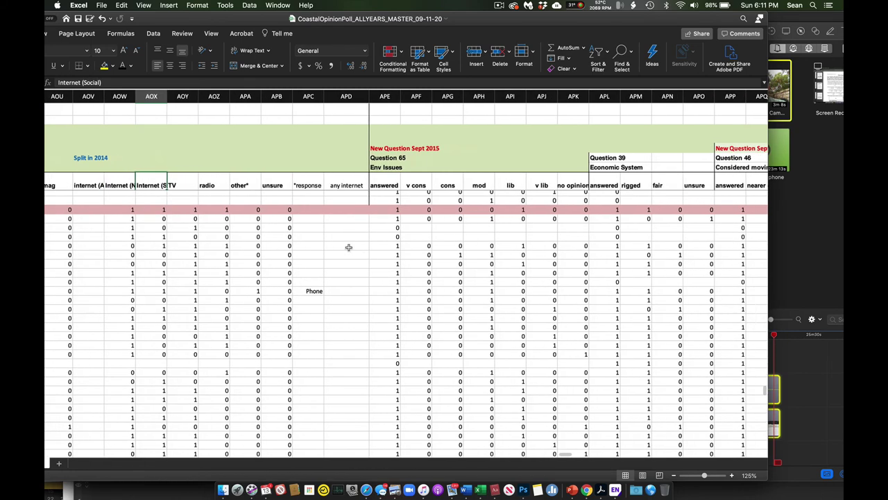
scroll(349, 247, "right", 3)
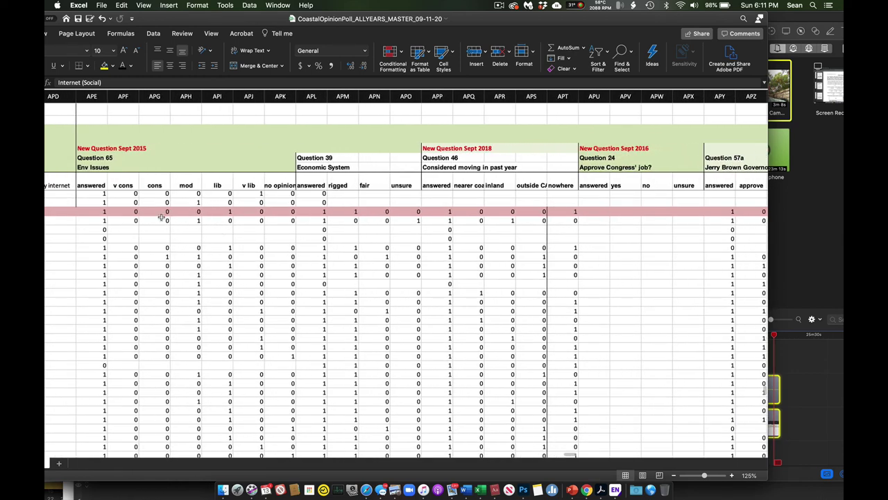
left_click_drag(91, 185, 280, 181)
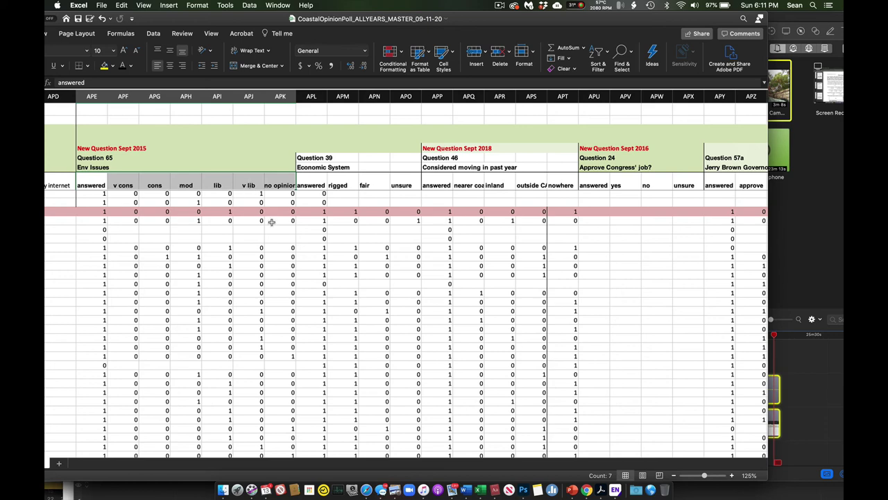
Review the Question 39 Economic System and Question 46 Considered moving in past year response columns.
left_click(337, 222)
scroll(337, 222, "right", 4)
scroll(337, 222, "down", 1)
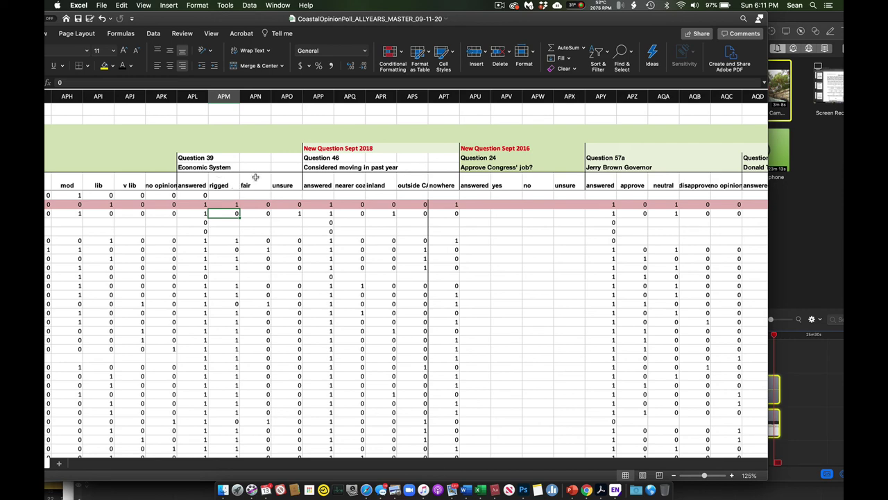
scroll(255, 177, "right", 6)
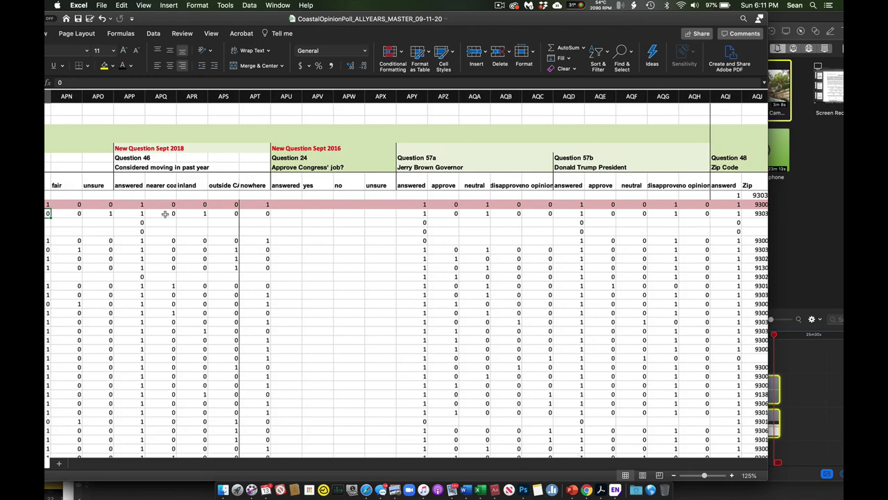
scroll(165, 215, "left", 9)
scroll(165, 214, "left", 3)
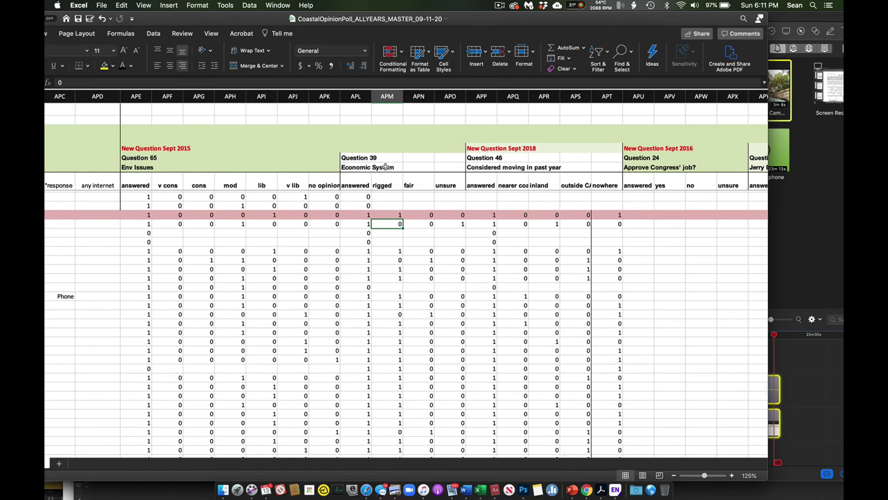
scroll(385, 167, "right", 8)
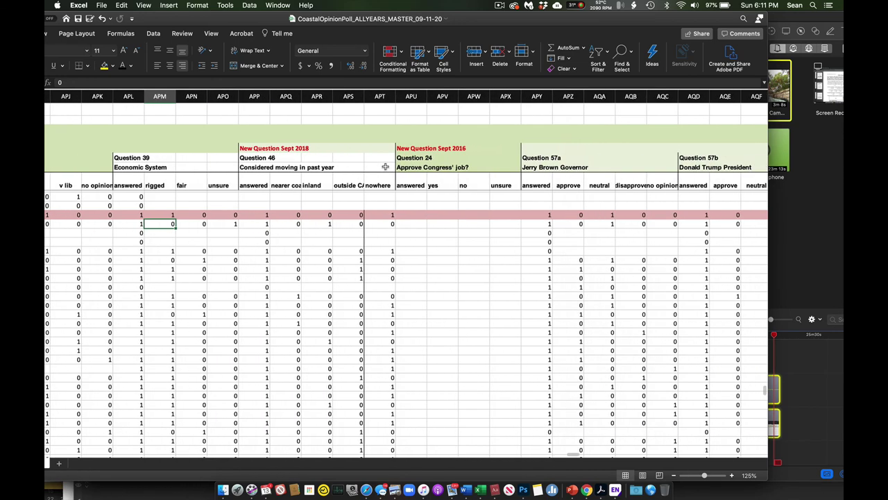
scroll(385, 166, "right", 1)
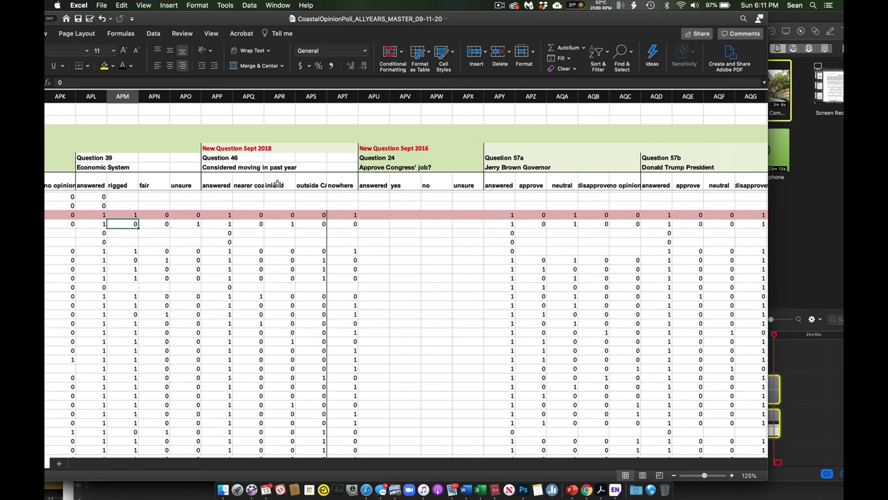
Review the Question 24 Congress approval columns and the Question 57a governor and 57b president approval columns.
left_click(384, 260)
scroll(384, 260, "right", 1)
scroll(383, 261, "right", 2)
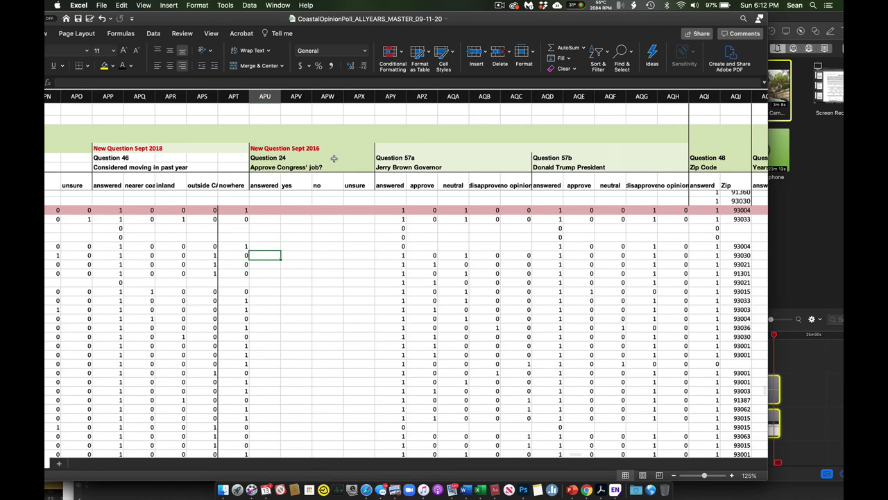
scroll(368, 280, "right", 1)
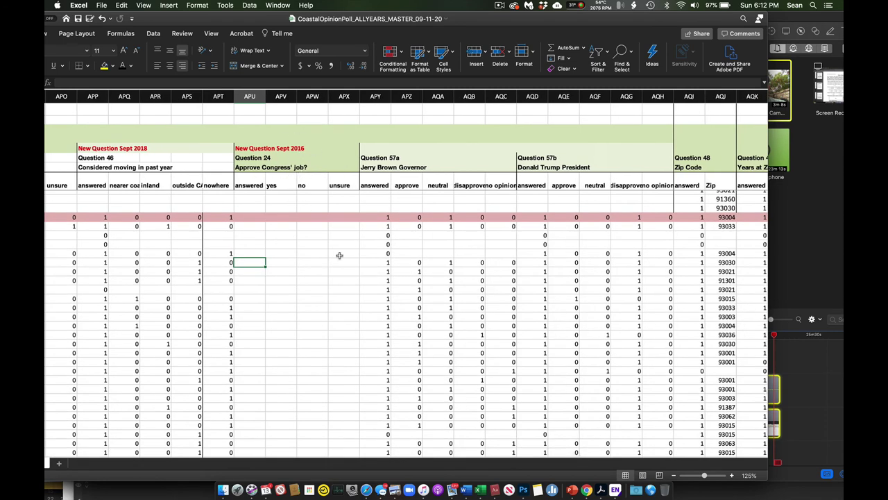
scroll(350, 266, "right", 4)
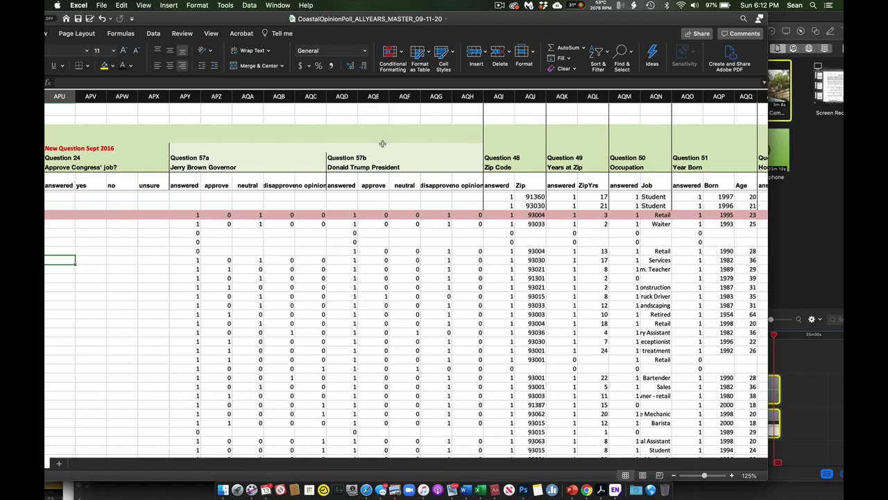
Examine the Zip Code, Years at Zip, Occupation and Year Born columns for Questions 48 to 51, and select the first visible Age entry.
scroll(363, 190, "right", 5)
scroll(364, 190, "up", 1)
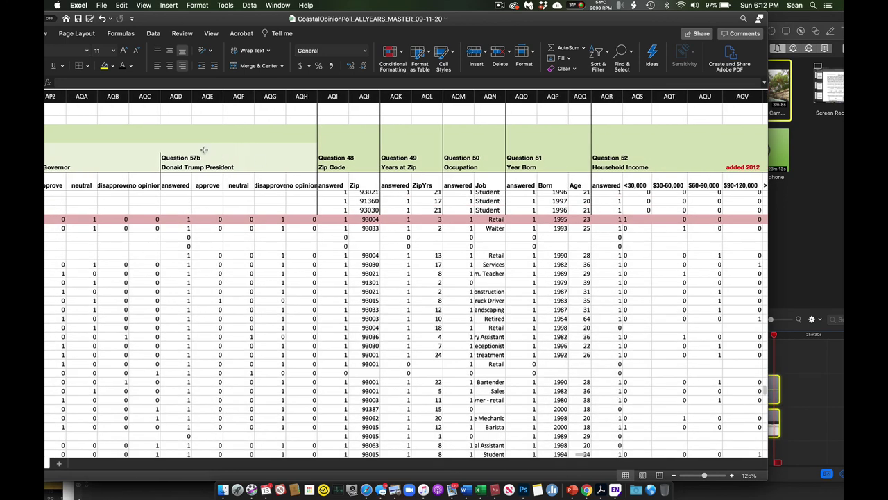
scroll(372, 215, "right", 2)
scroll(372, 215, "right", 3)
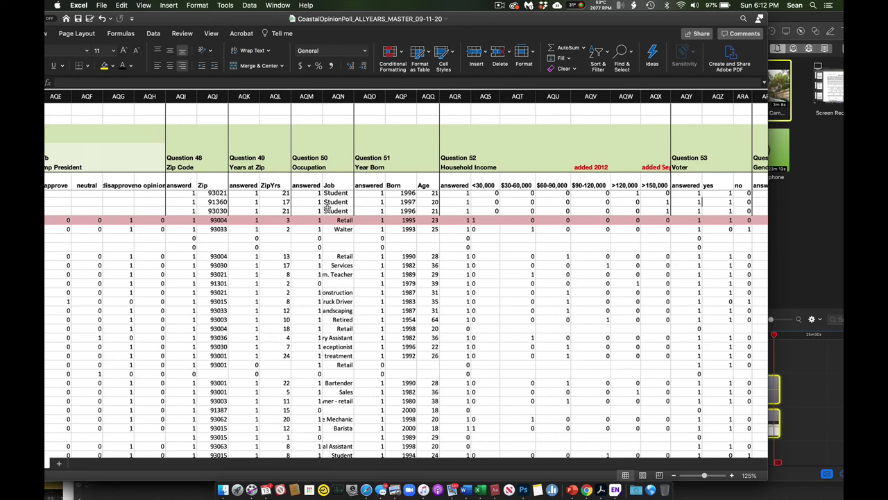
left_click(192, 180)
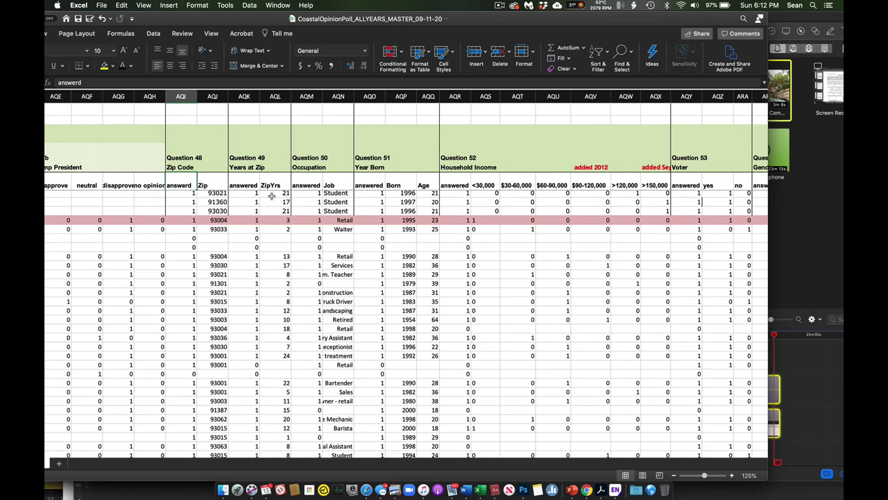
scroll(271, 196, "right", 5)
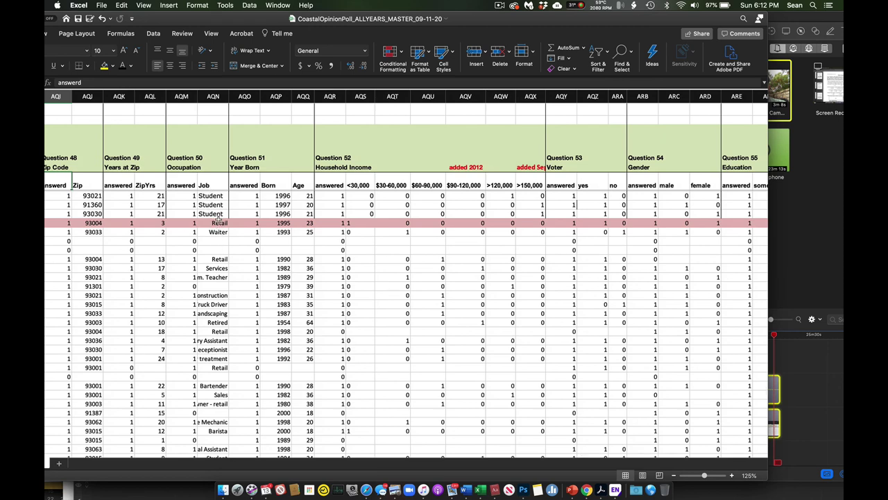
left_click(305, 197)
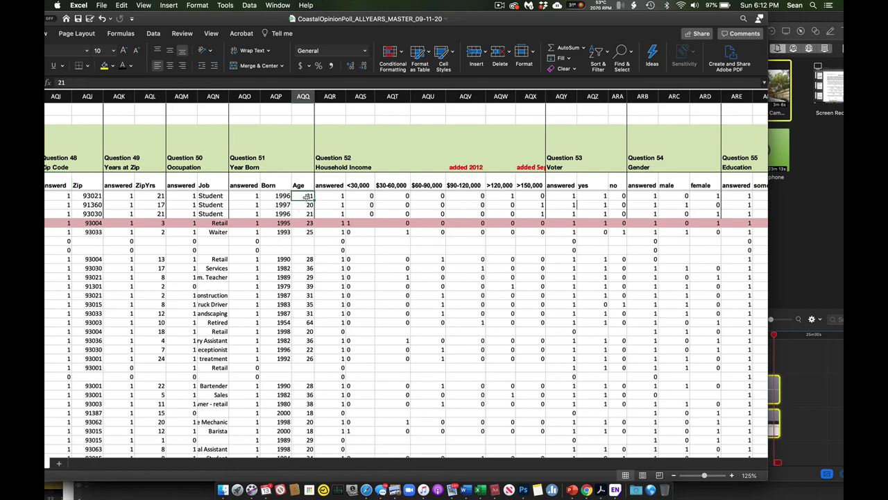
Review the Question 52 Household Income brackets and the Question 53 Voter and Question 54 Gender columns.
scroll(361, 225, "right", 6)
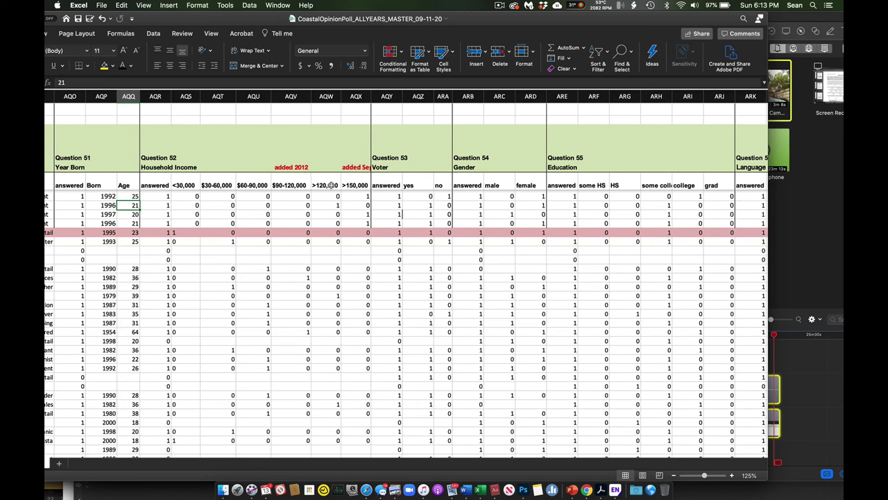
scroll(332, 186, "right", 2)
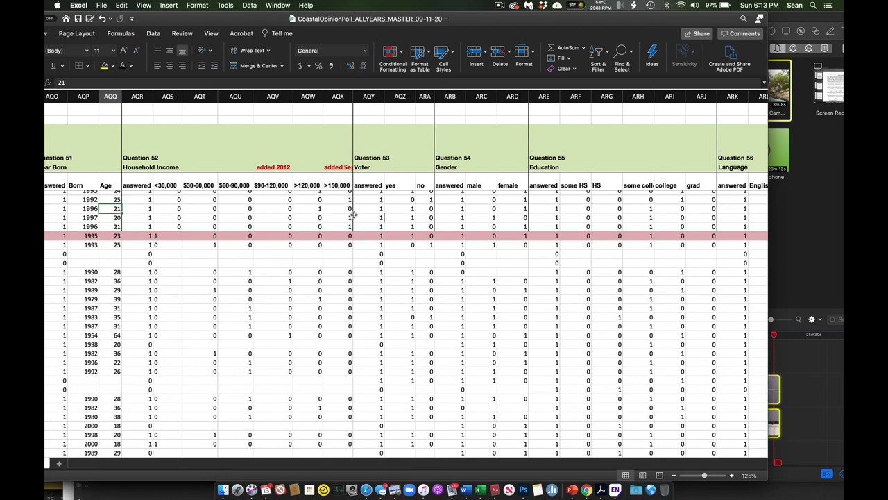
scroll(353, 215, "right", 4)
scroll(353, 215, "right", 2)
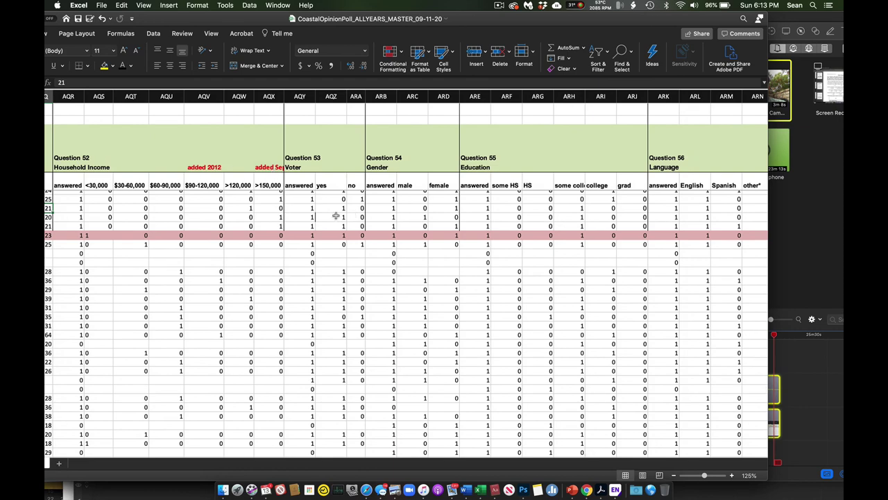
scroll(335, 216, "right", 5)
scroll(336, 215, "right", 2)
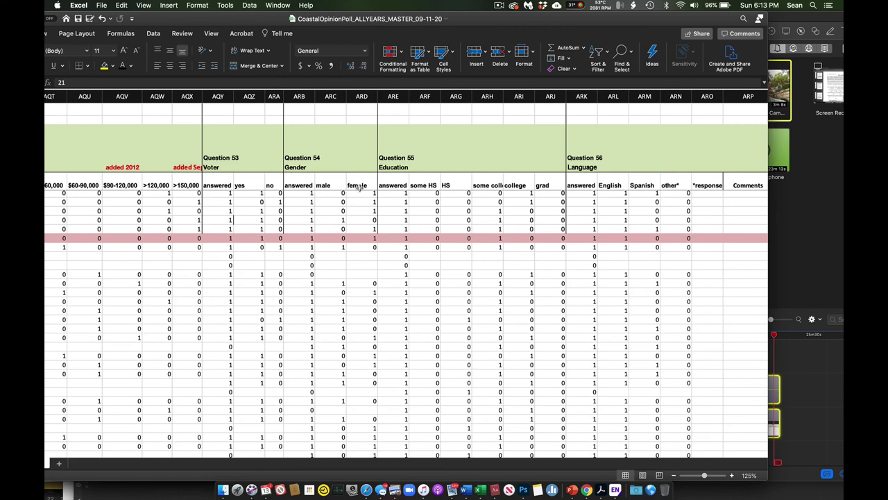
Review the Question 55 Education and Question 56 Language columns through to the Comments column at the sheet's end.
scroll(331, 186, "right", 2)
scroll(335, 209, "right", 4)
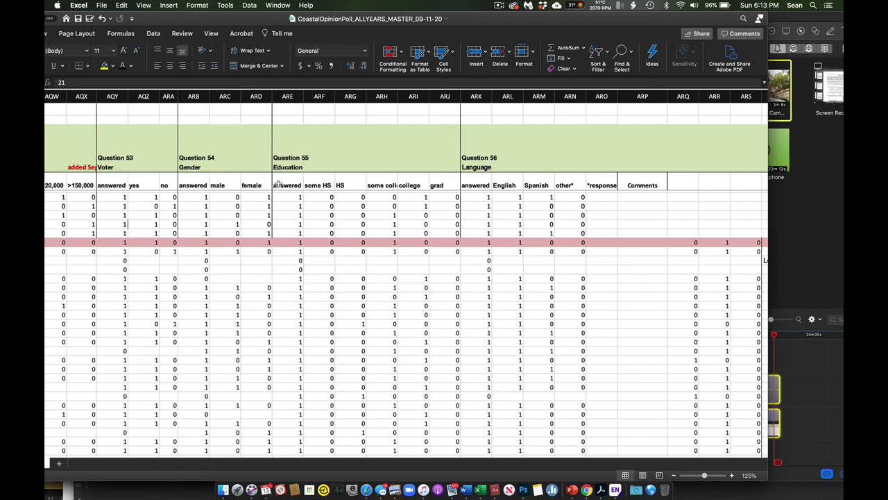
scroll(278, 184, "right", 2)
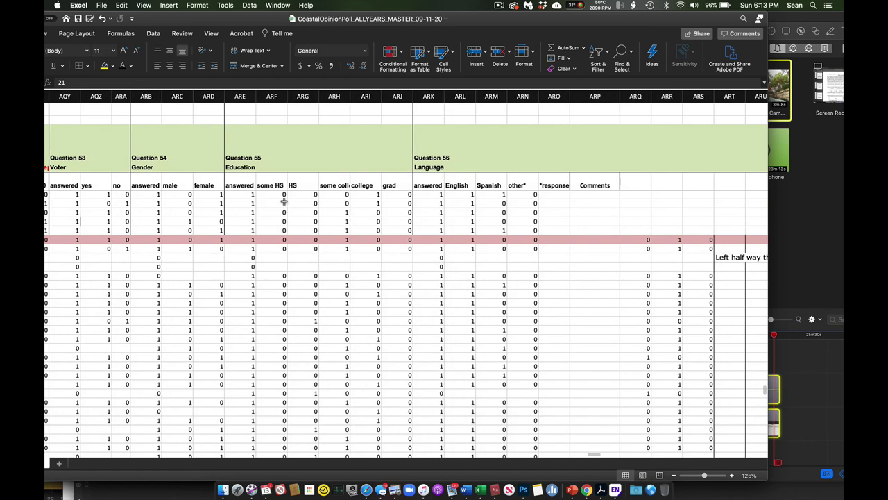
scroll(381, 187, "right", 5)
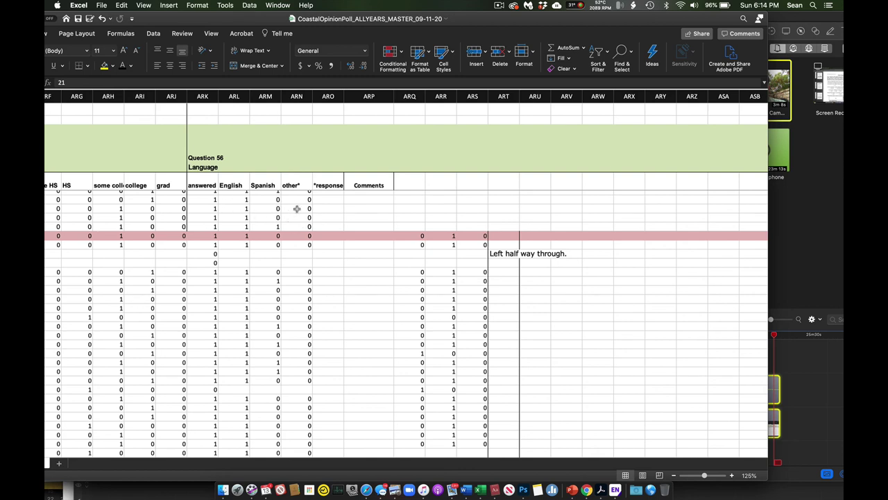
Inspect one respondent's English and Spanish entries in the Question 56 Language columns.
scroll(266, 211, "up", 3)
left_click(239, 214)
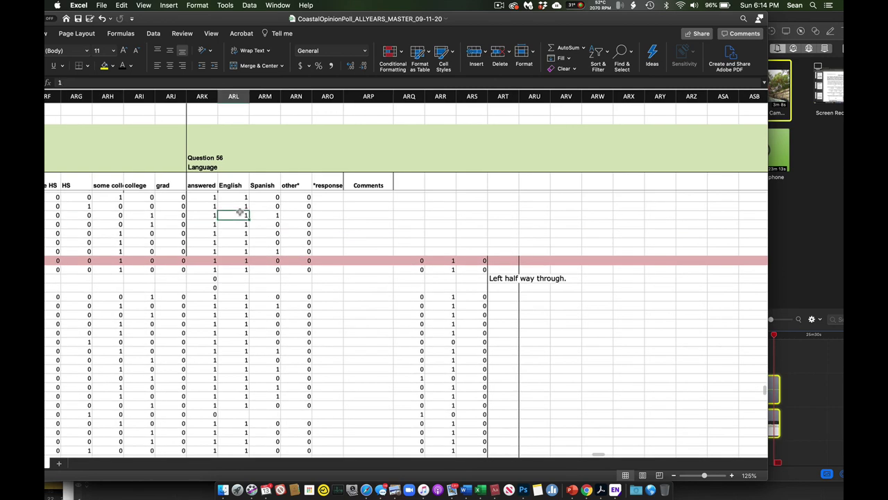
key("Right")
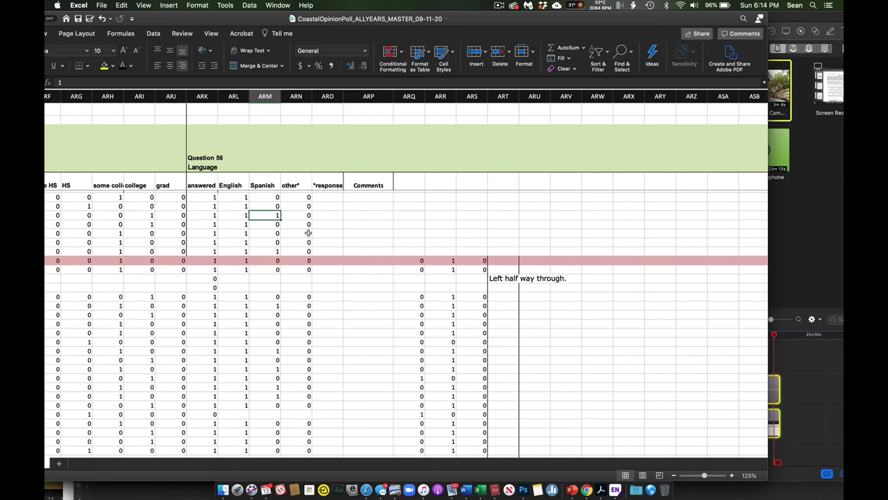
Select a cell in the Comments column and look through its rows for entries beside the Question 56 Language responses.
left_click(380, 226)
scroll(380, 228, "down", 5)
scroll(381, 228, "up", 4)
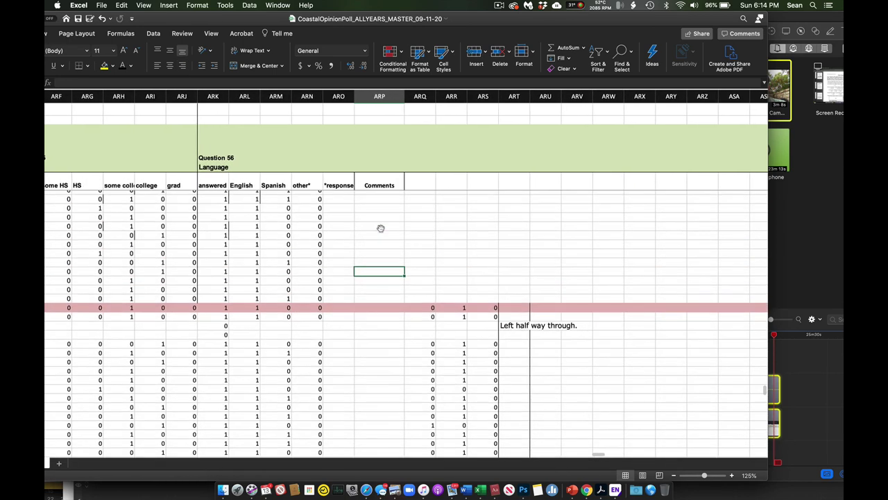
scroll(380, 228, "right", 5)
scroll(380, 228, "up", 6)
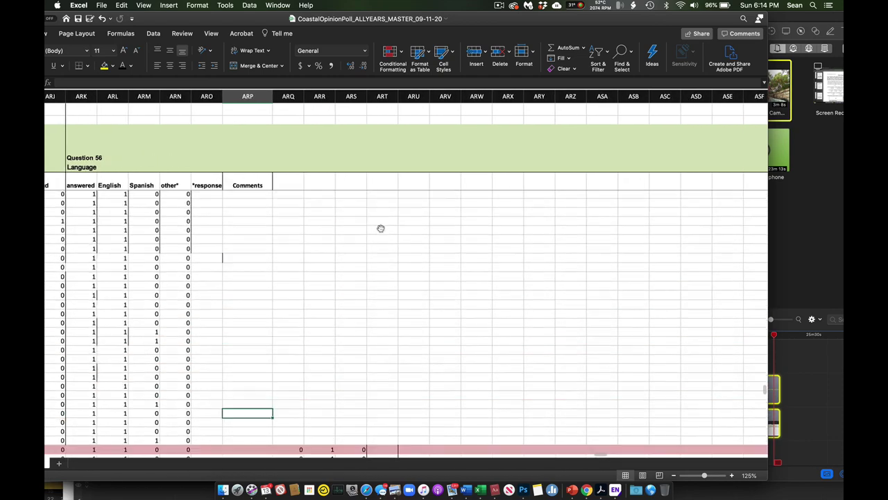
scroll(380, 228, "up", 3)
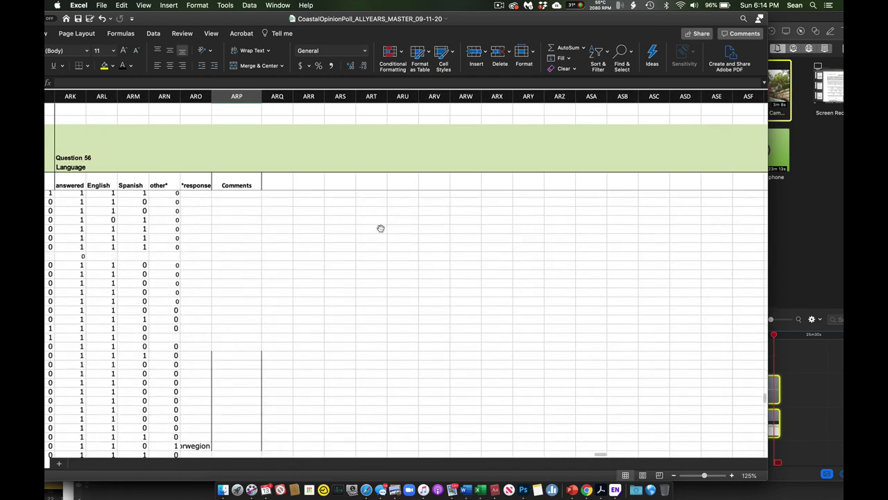
Survey the overall and yearly summary blocks beneath the data, from the approval and demographics columns back to Question 24 Valuation of nature.
scroll(380, 229, "left", 2)
scroll(380, 228, "up", 3)
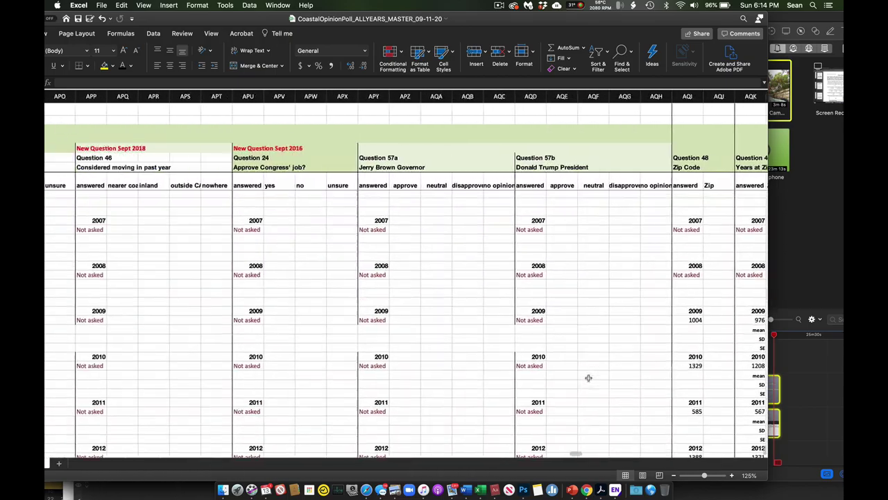
scroll(587, 377, "left", 15)
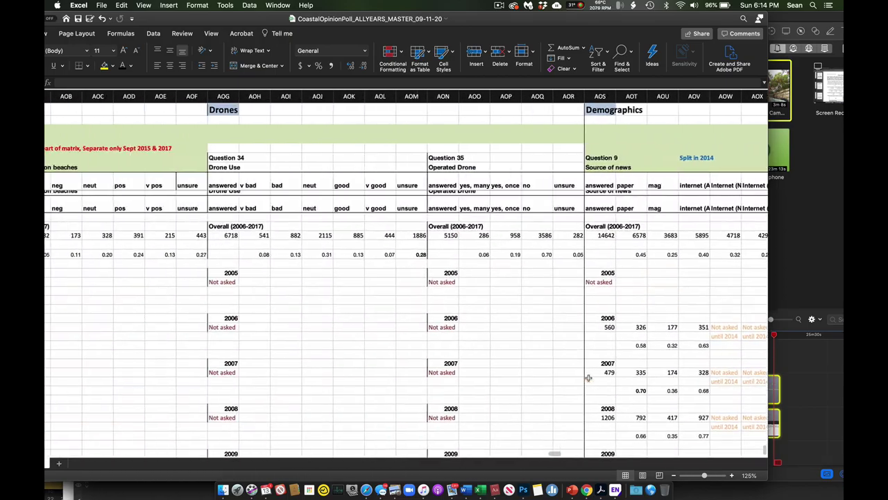
scroll(588, 377, "left", 15)
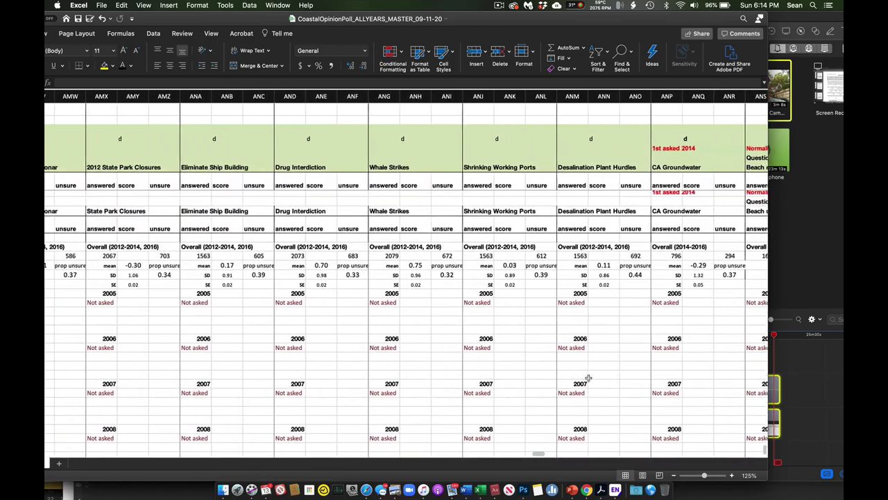
scroll(588, 378, "left", 20)
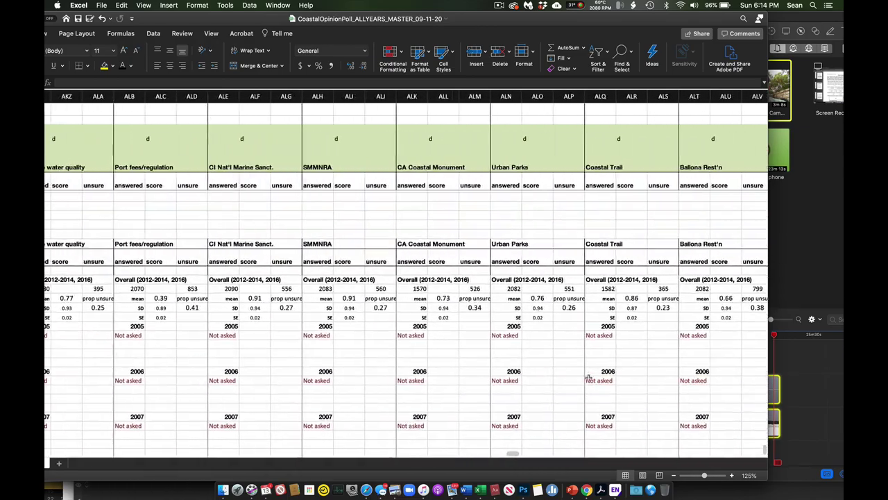
scroll(588, 378, "left", 20)
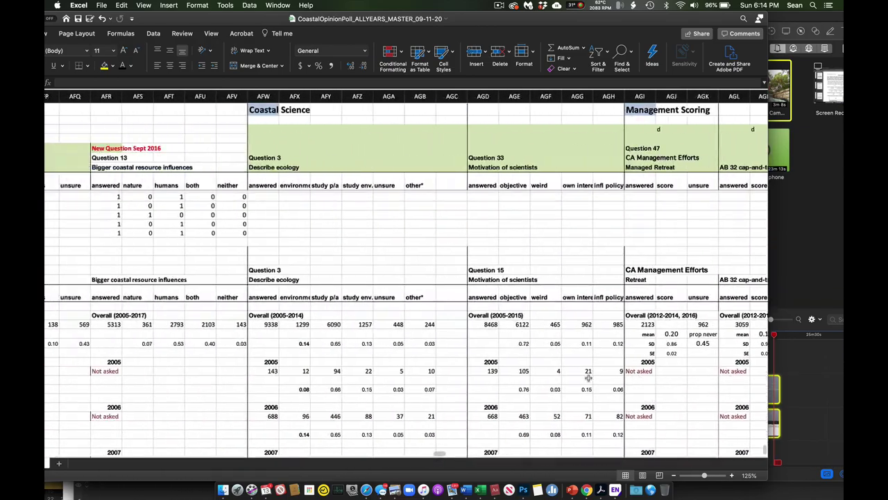
scroll(587, 377, "left", 3)
scroll(588, 378, "down", 3)
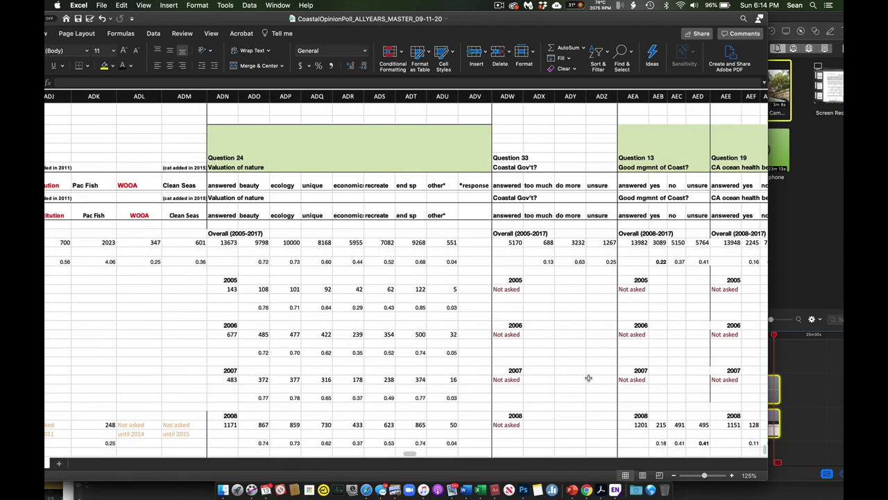
Inspect the Question 24 Valuation of nature overall formulas for the answered total, the beauty total and the beauty proportion.
left_click(219, 243)
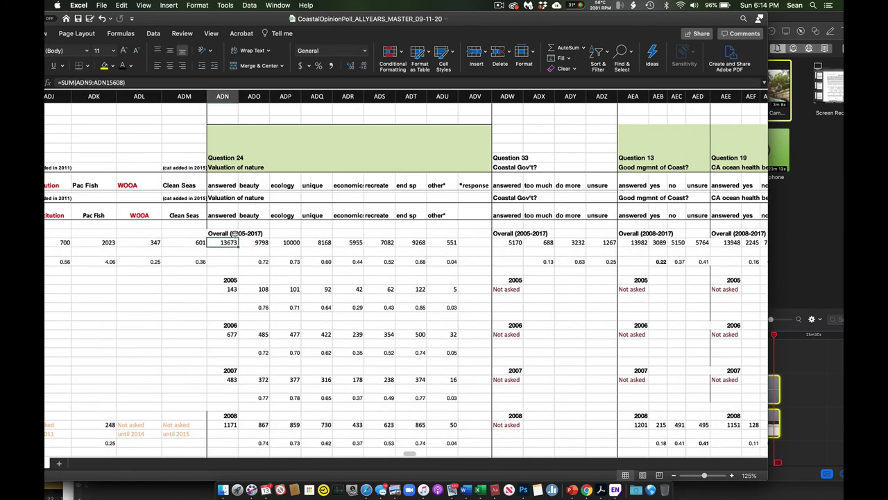
left_click(233, 234)
left_click(231, 243)
left_click(265, 247)
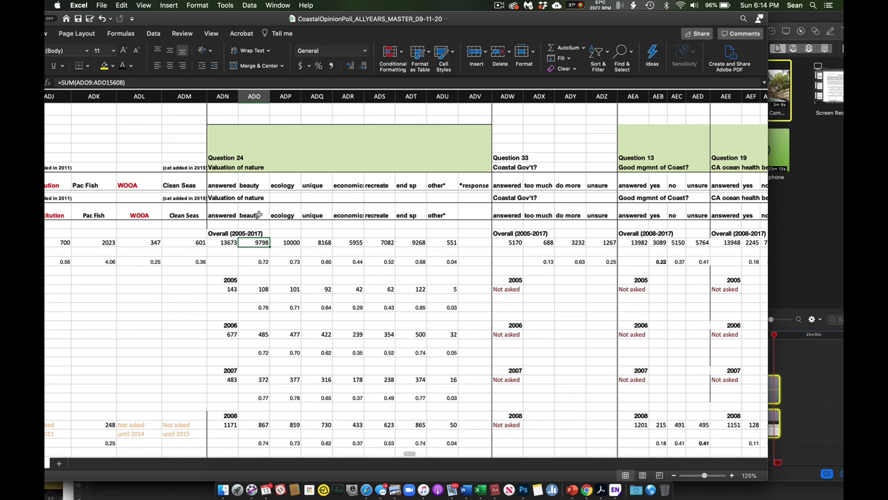
left_click(256, 262)
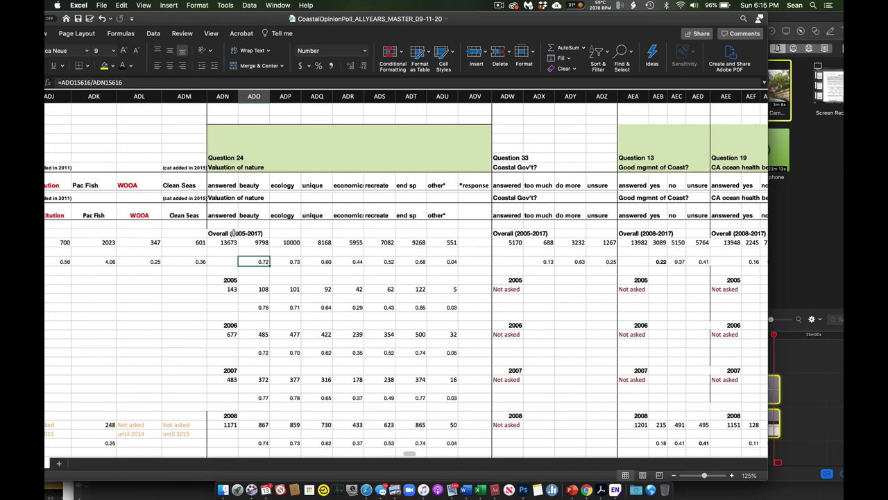
Check the overall proportions for ecology, unique and economic in Question 24, and compare them with the yearly blocks.
scroll(290, 276, "left", 4)
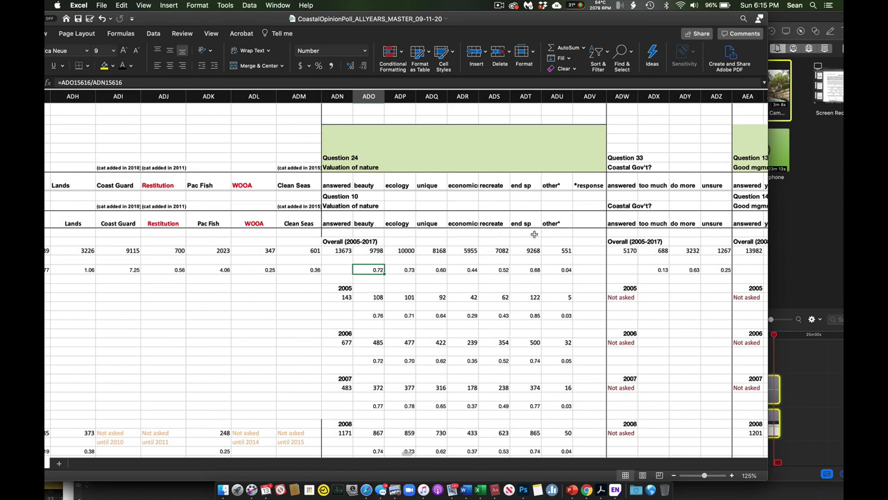
left_click(399, 271)
left_click(434, 270)
left_click(464, 270)
scroll(463, 269, "down", 3)
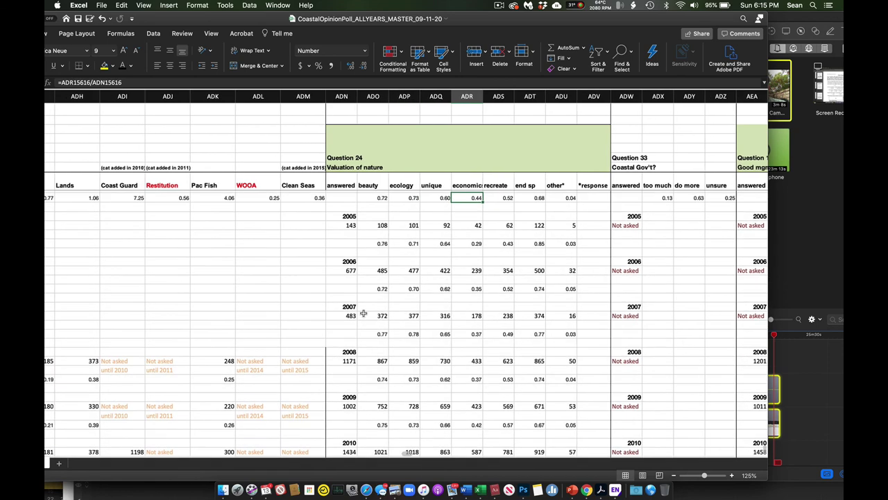
scroll(472, 270, "up", 3)
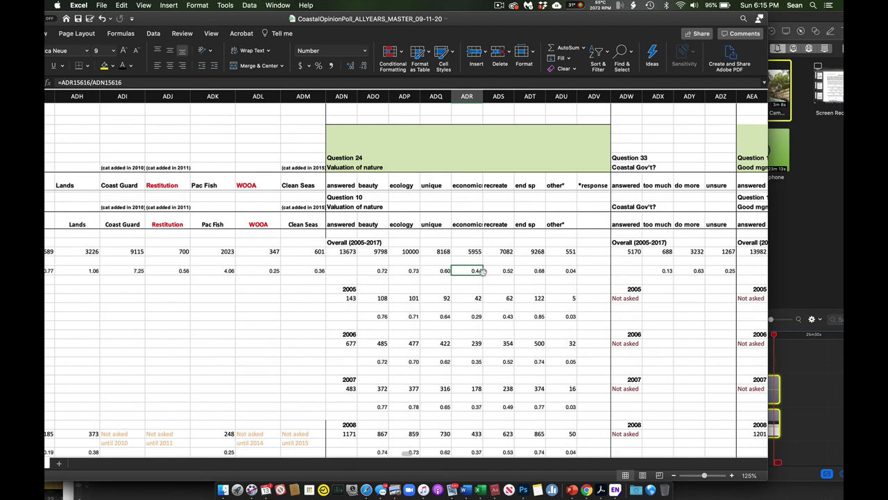
Examine the Question 12b park safety summary, checking the overall unsure and somewhat safe proportions and the answered total.
scroll(481, 272, "left", 3)
scroll(481, 271, "left", 20)
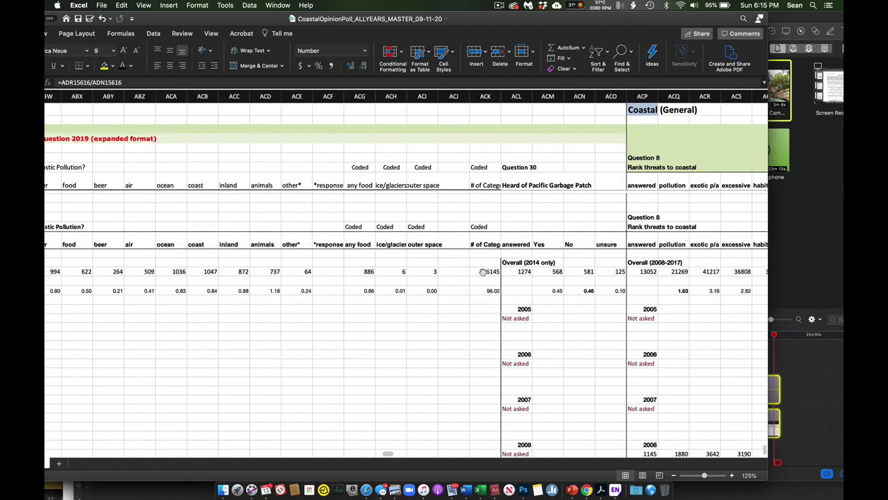
scroll(483, 273, "left", 3)
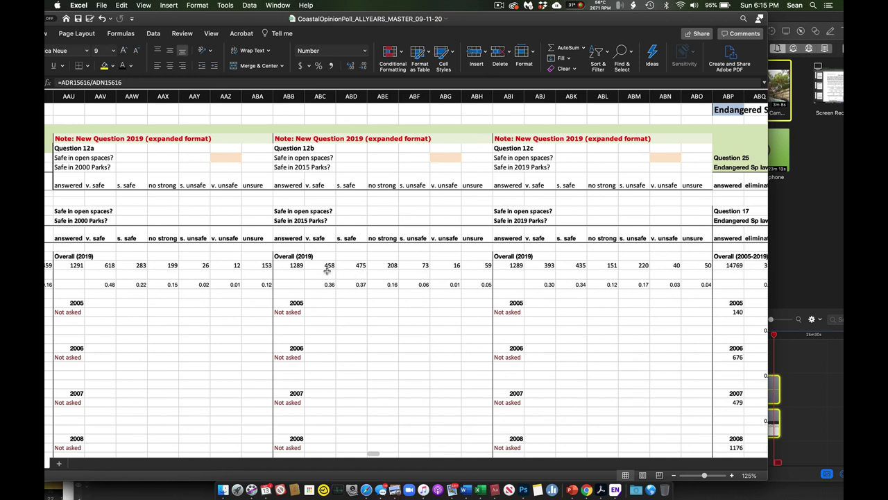
left_click(475, 283)
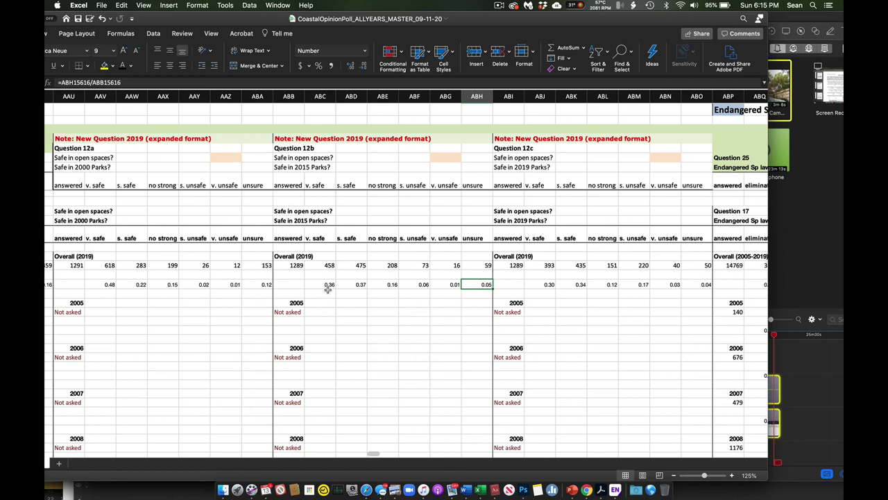
left_click(349, 283)
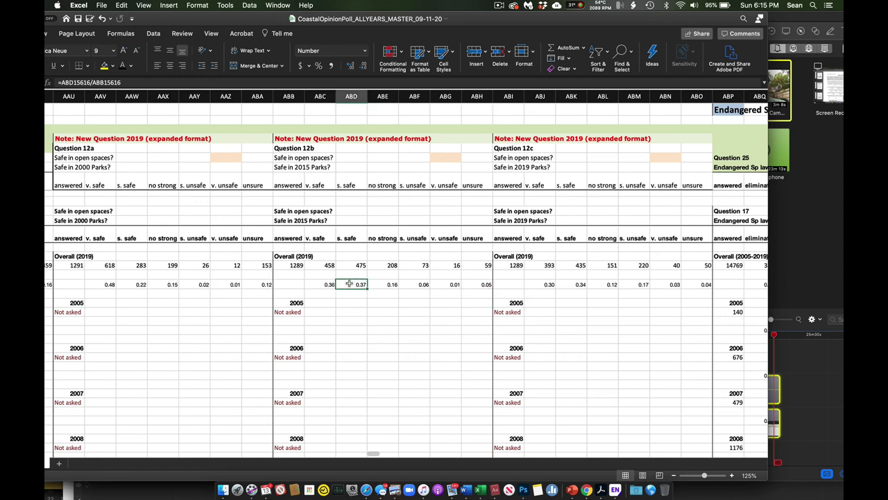
left_click(289, 267)
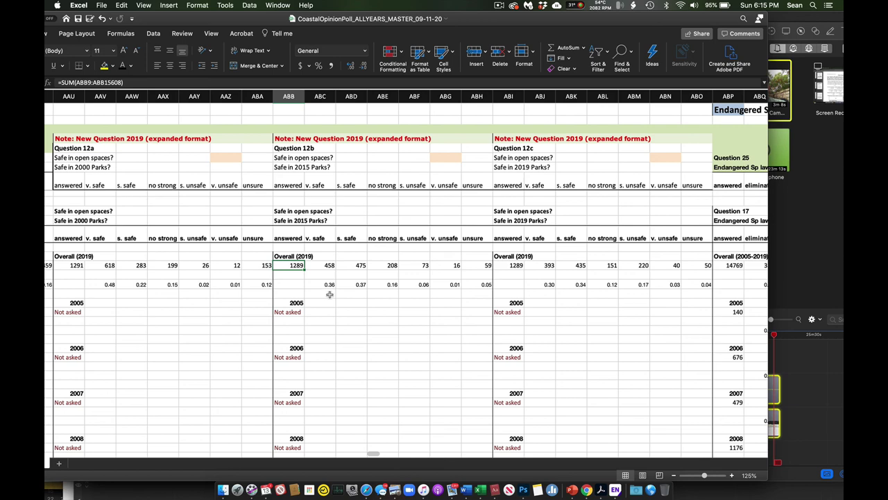
Return to the sheet's first columns and view the last survey records above the Surveys Conducted and Word Associations summaries.
scroll(330, 294, "left", 20)
scroll(330, 294, "left", 20)
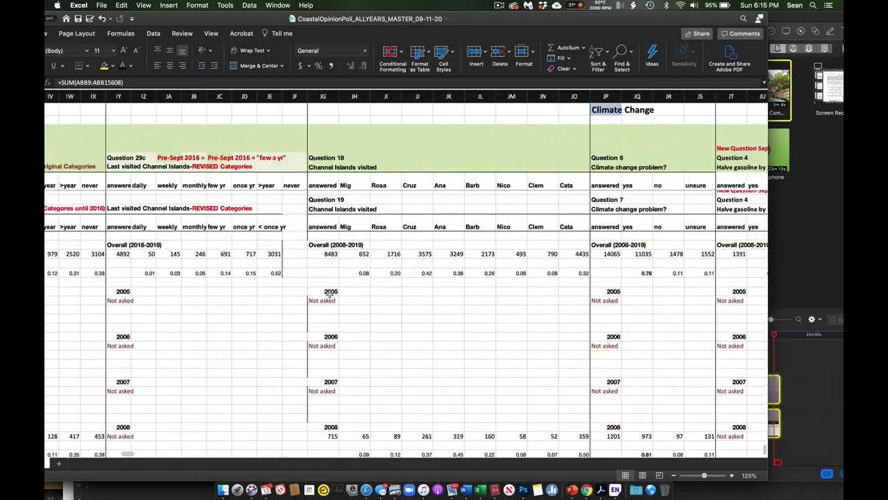
scroll(330, 294, "left", 20)
scroll(330, 294, "down", 10)
scroll(330, 294, "up", 10)
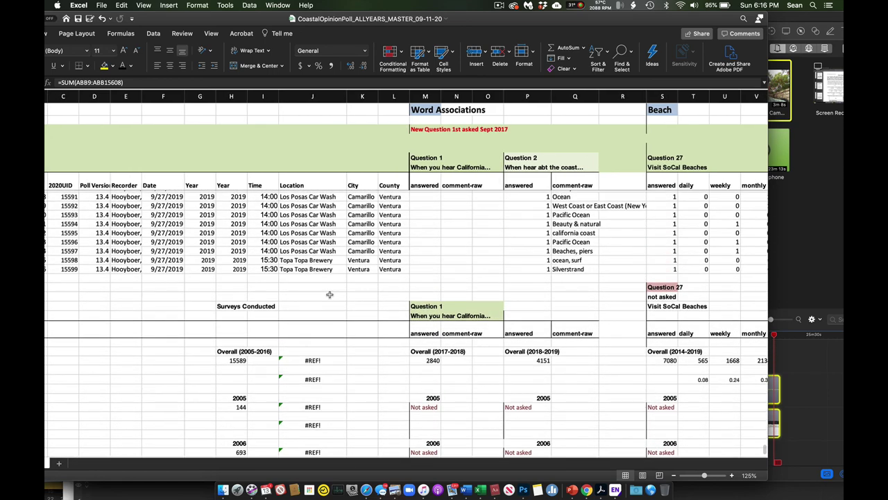